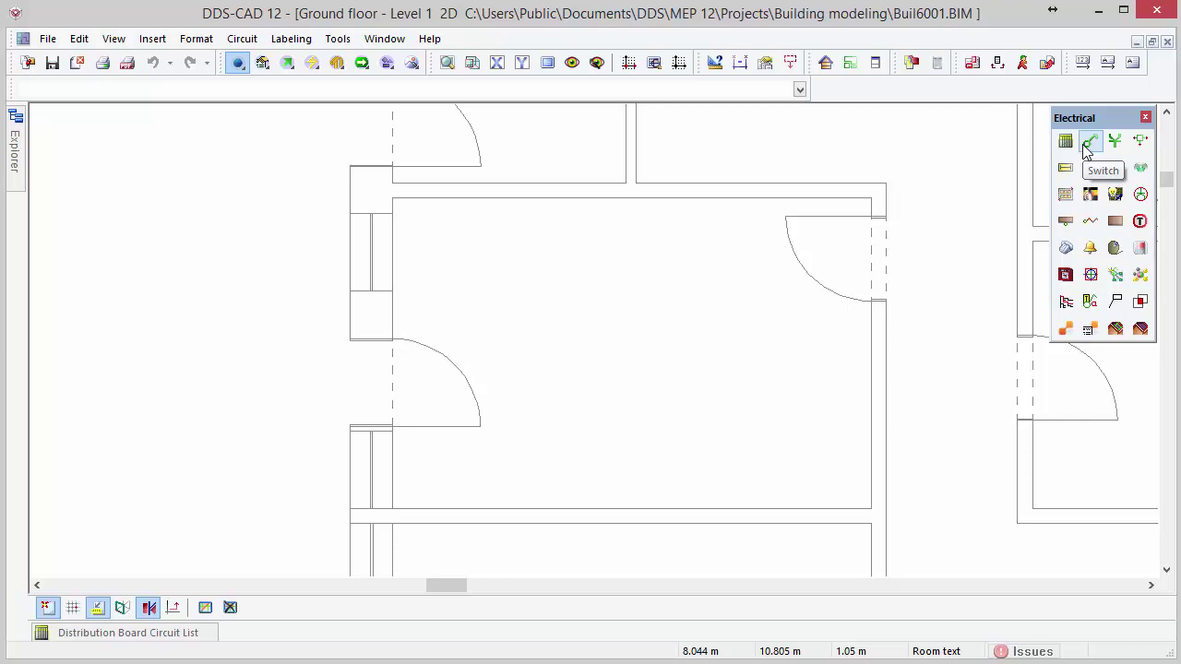
{"action": "left_click", "coordinate": [1088, 143]}
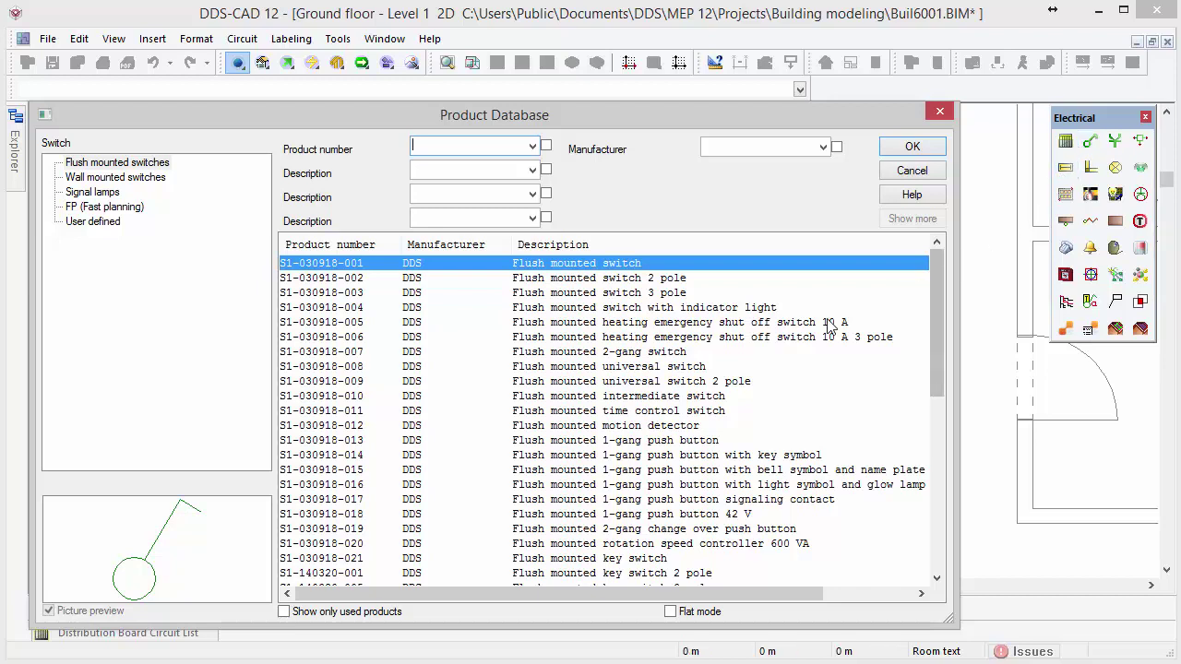
{"action": "left_click", "coordinate": [683, 367]}
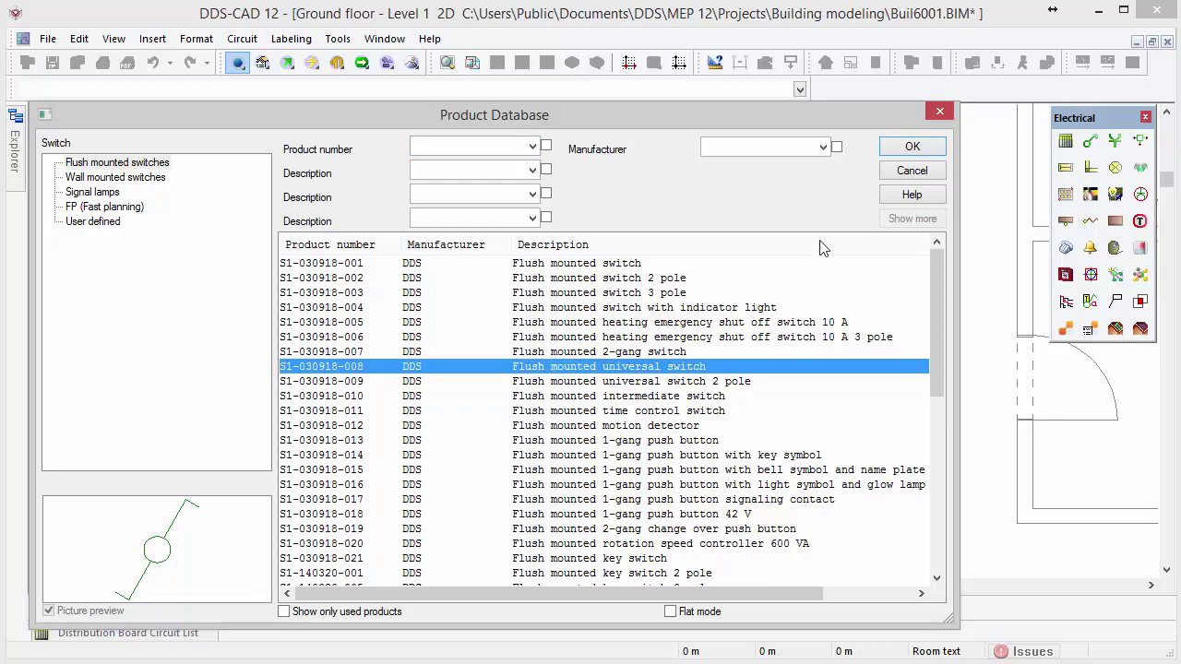
{"action": "left_click", "coordinate": [890, 149]}
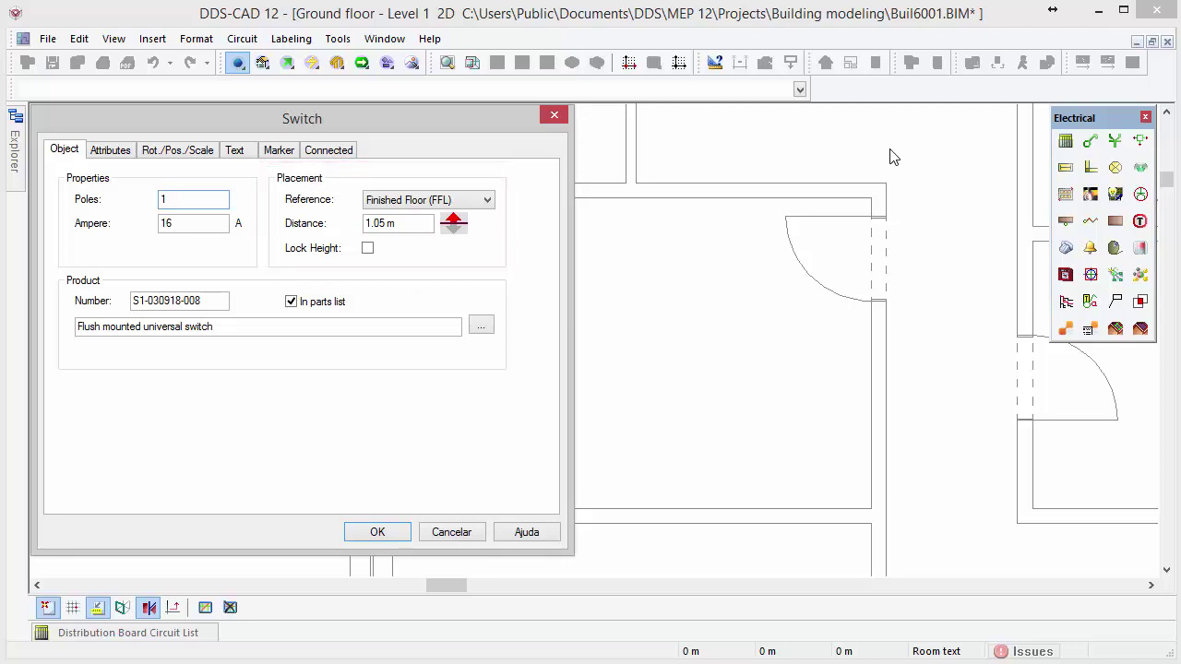
{"action": "left_click", "coordinate": [362, 531]}
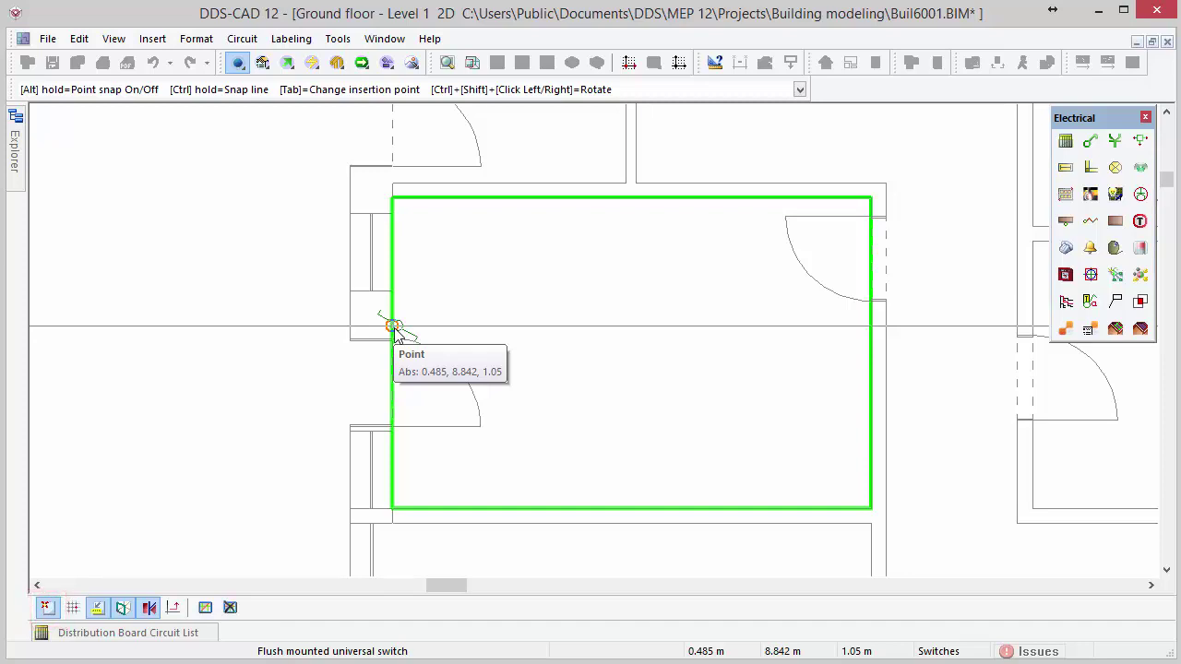
{"action": "left_click", "coordinate": [394, 328]}
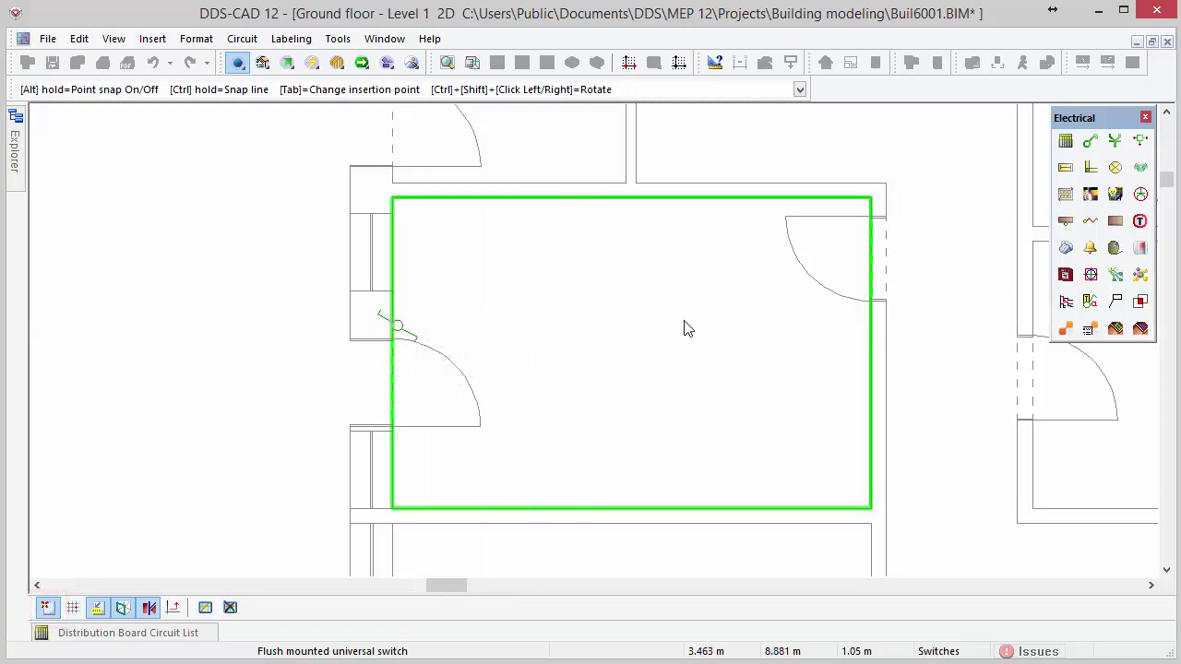
{"action": "left_click", "coordinate": [868, 318]}
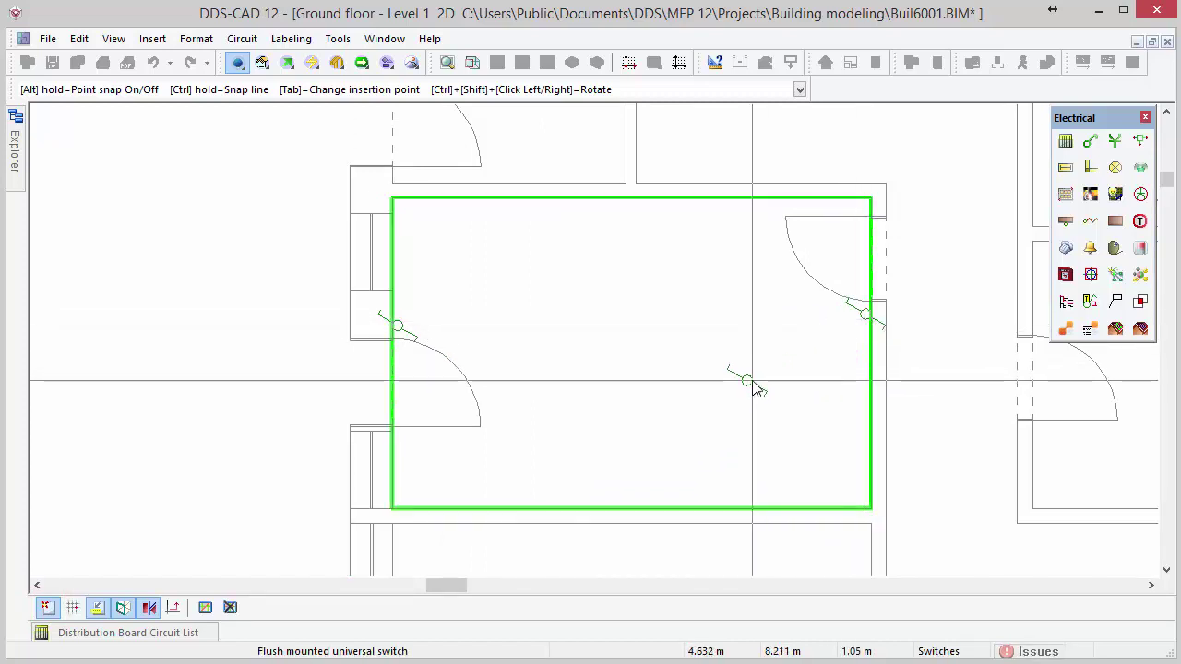
{"action": "key", "text": "Escape"}
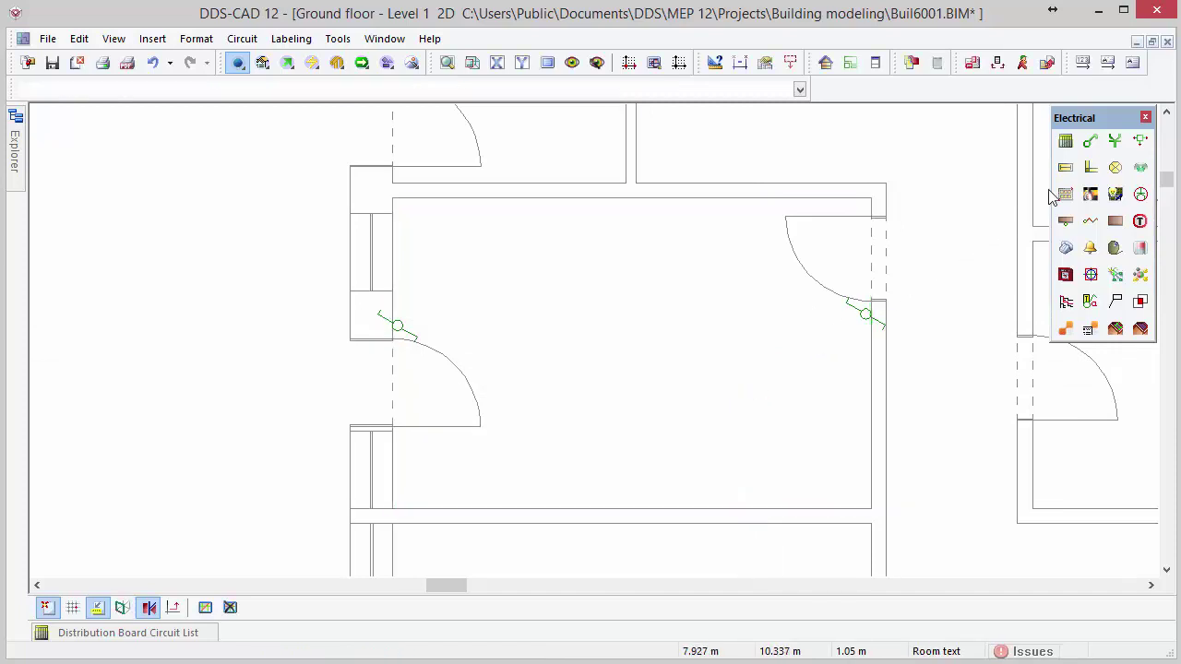
Place a flush mounted socket double horizontal (SK-030918-002) at 0.3 m height in the middle of the same room's lower wall.
{"action": "left_click", "coordinate": [1112, 151]}
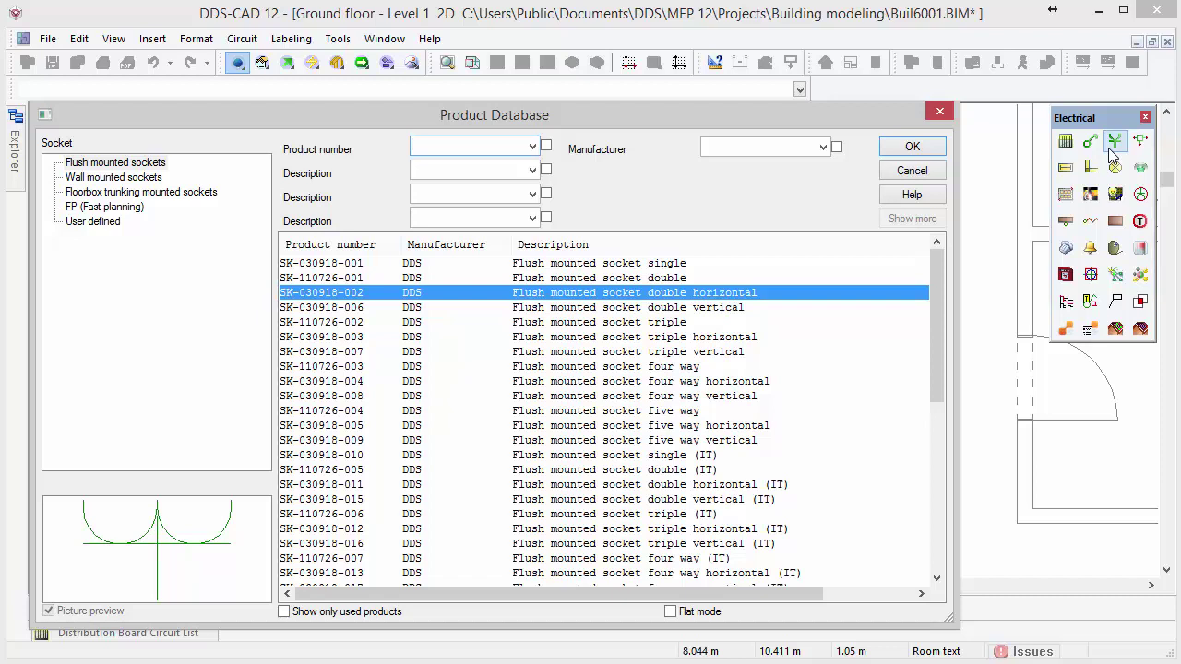
{"action": "left_click", "coordinate": [937, 151]}
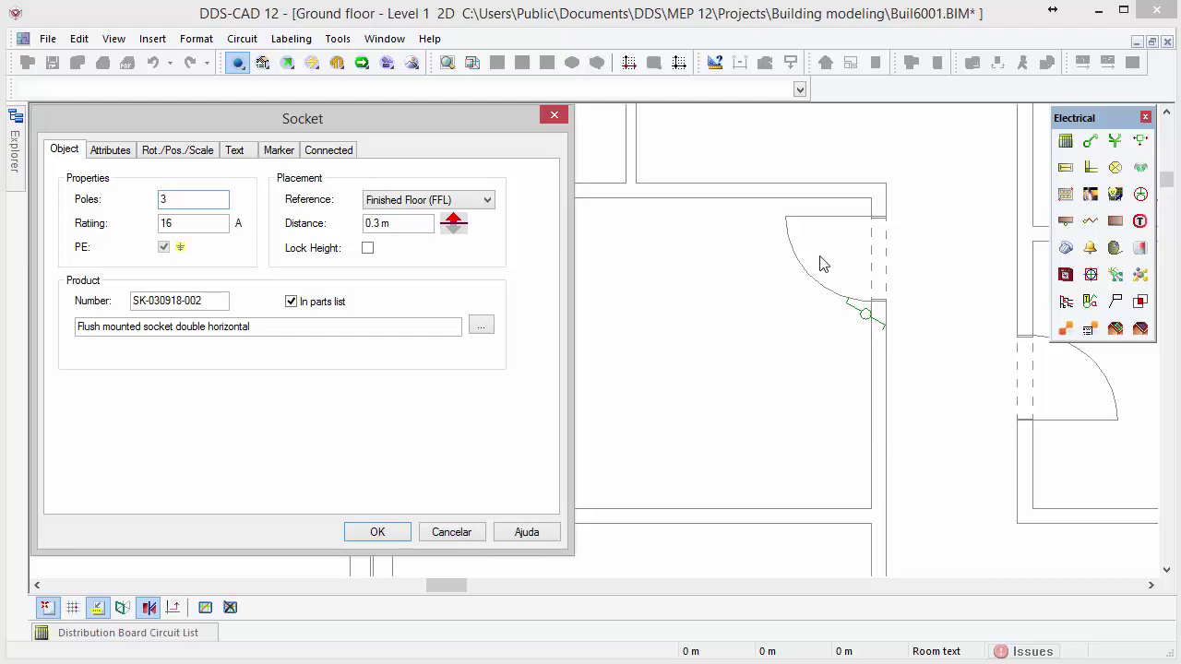
{"action": "left_click", "coordinate": [352, 539]}
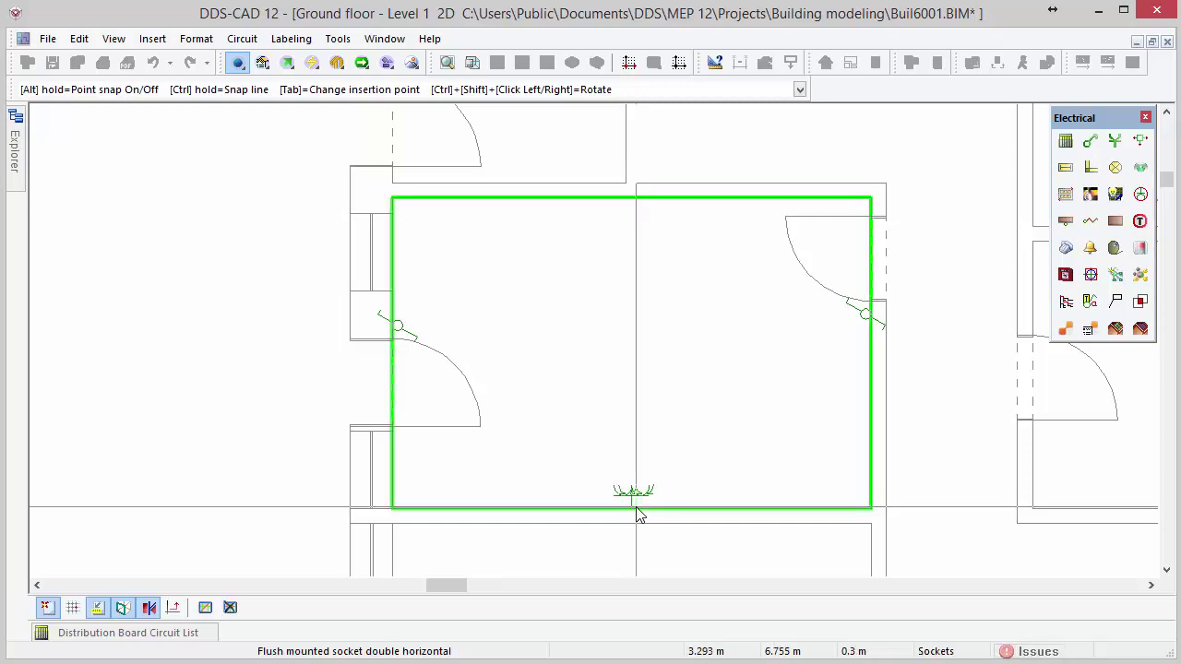
{"action": "left_click", "coordinate": [639, 514]}
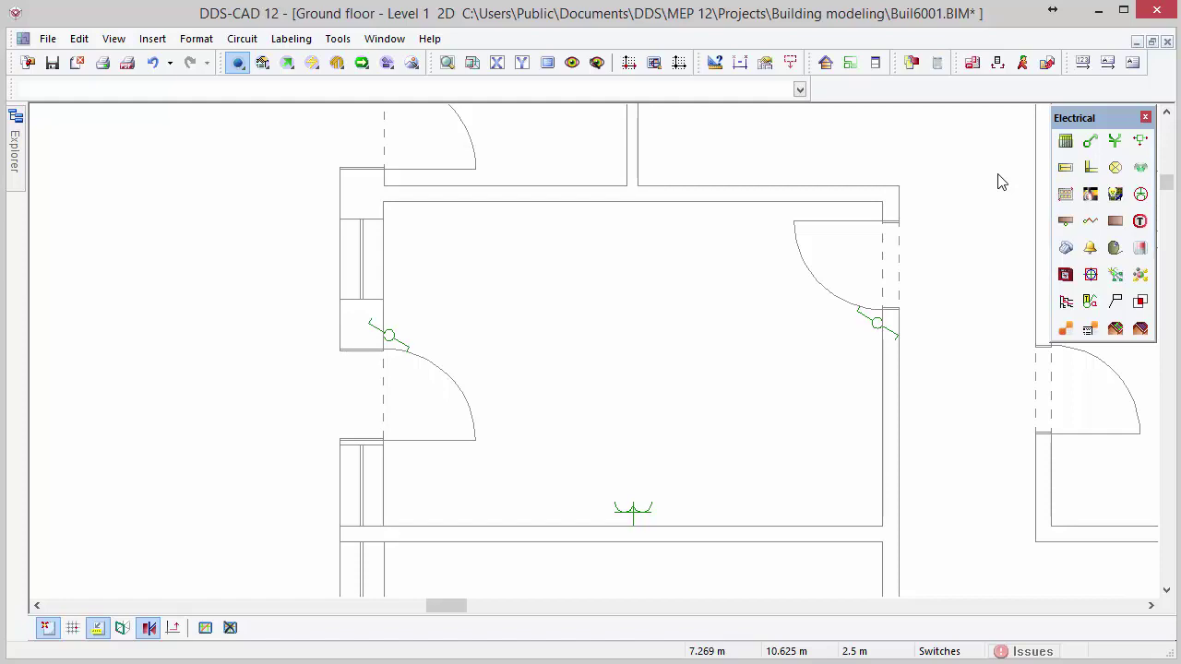
Set up a standard fluorescent batten fitting IP20 2x36 W (LF-030918-005) for insertion, referenced to Ceiling (FCL) at 0 m distance.
{"action": "left_click", "coordinate": [1064, 169]}
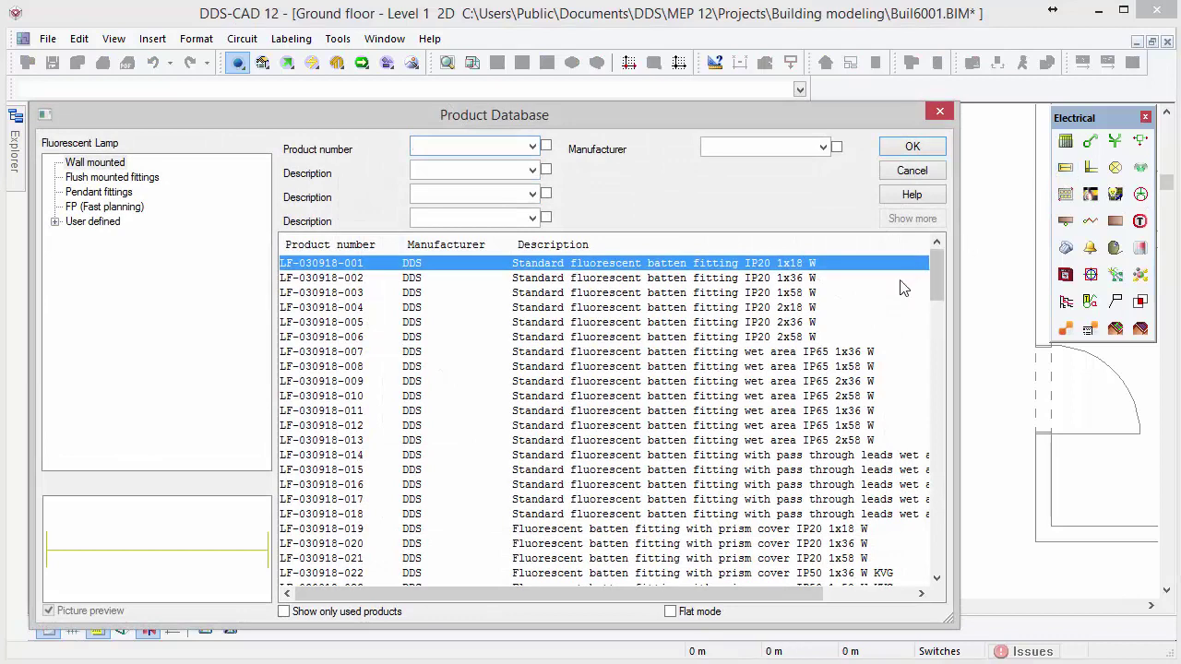
{"action": "left_click", "coordinate": [807, 324]}
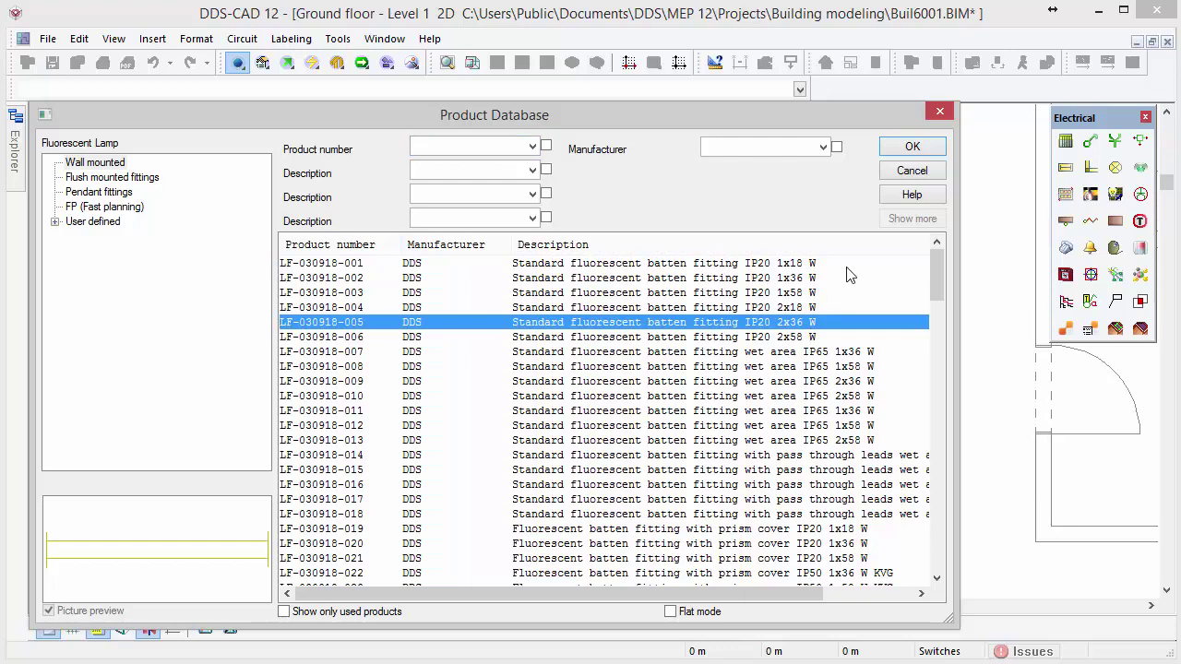
{"action": "left_click", "coordinate": [916, 152]}
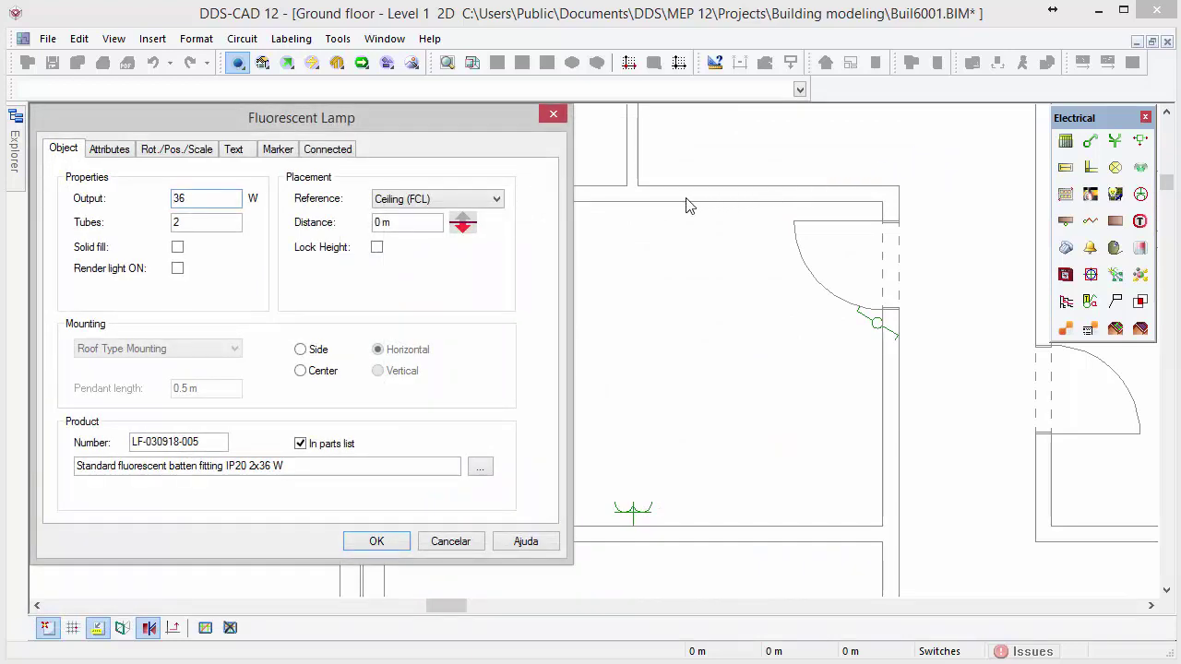
{"action": "left_click", "coordinate": [496, 201]}
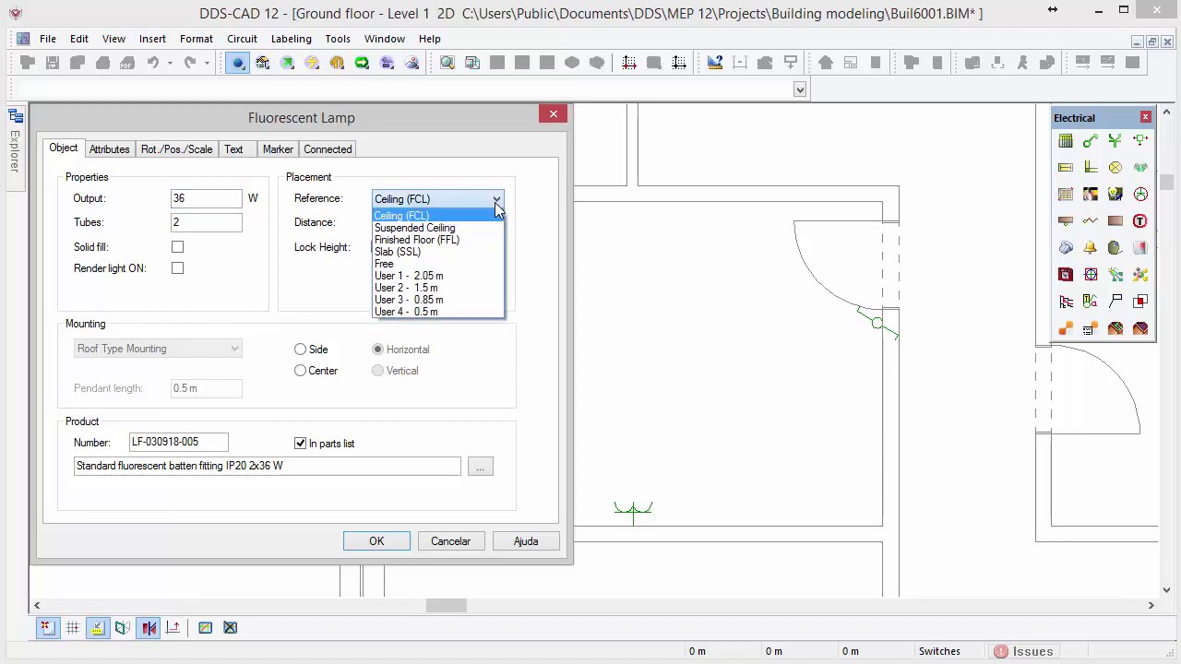
{"action": "left_click", "coordinate": [496, 203]}
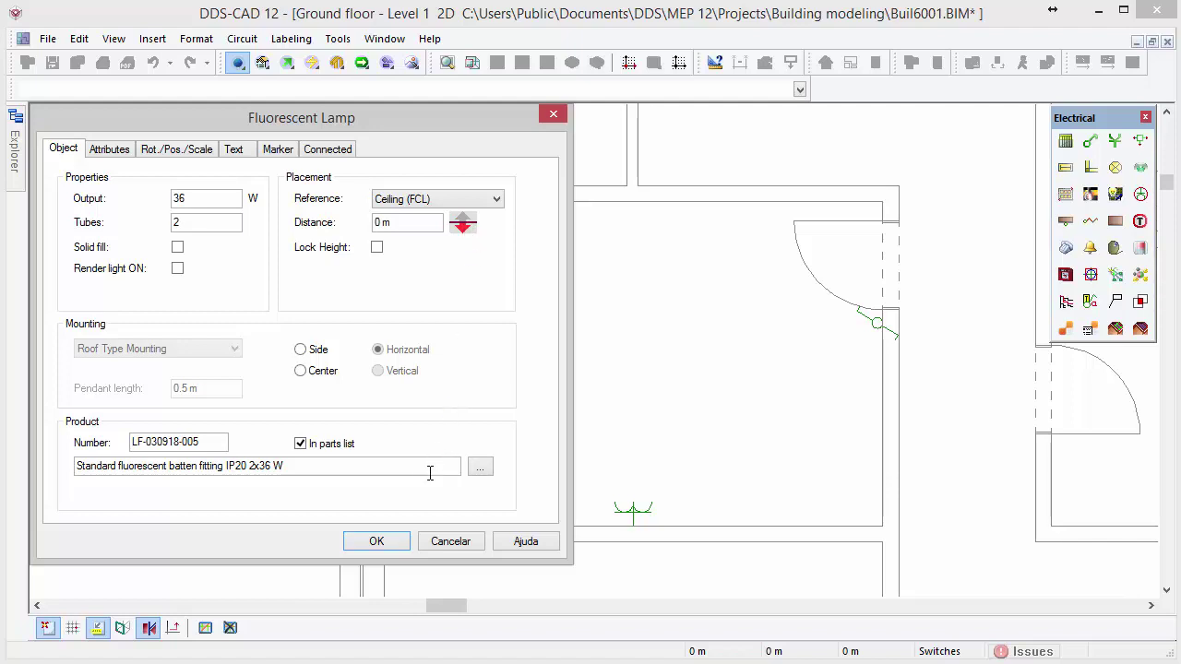
{"action": "left_click", "coordinate": [376, 541]}
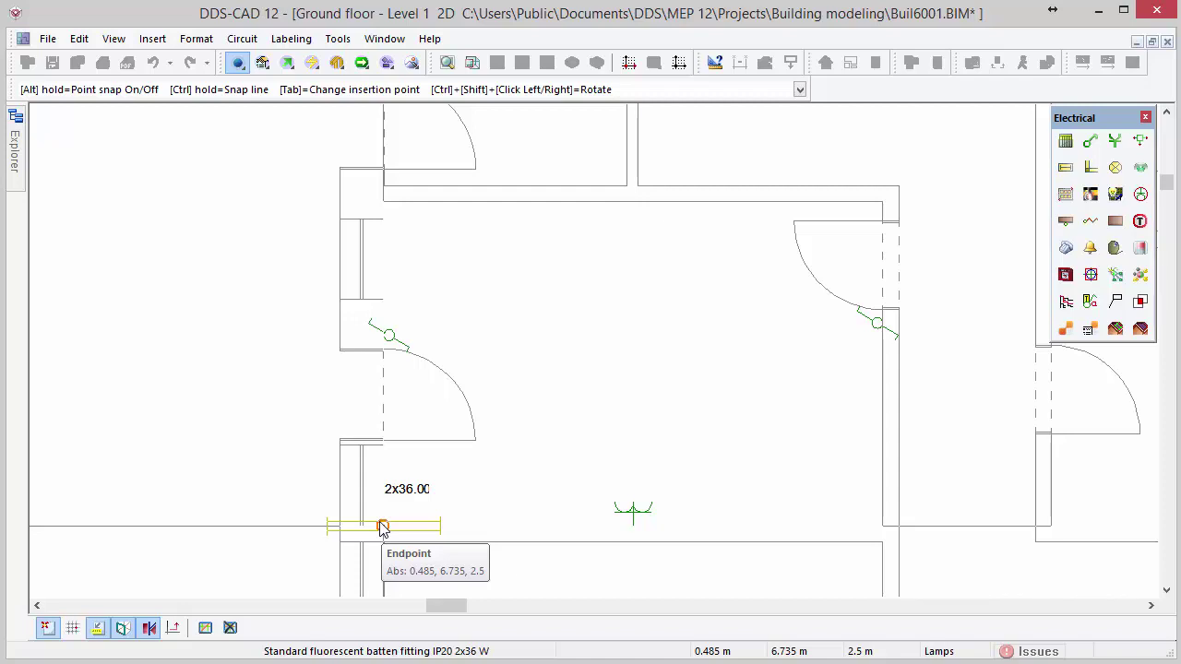
Place the fluorescent lamp centered between the lower-left and upper-right corners of the room with the switches.
{"action": "right_click", "coordinate": [383, 527]}
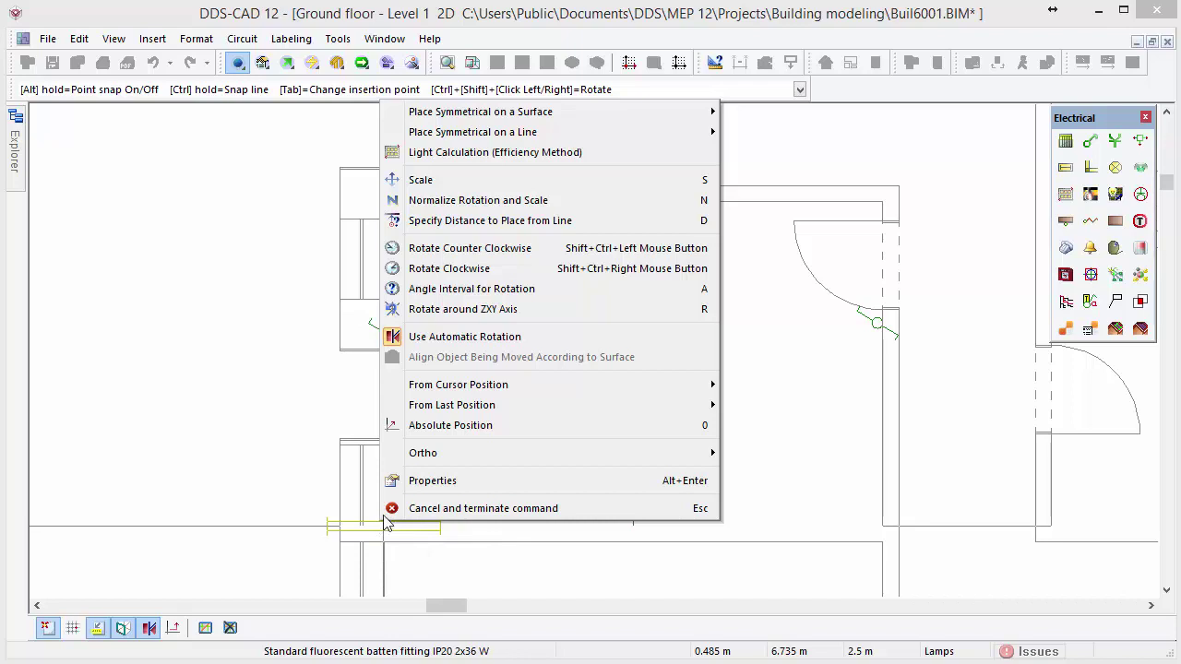
{"action": "mouse_move", "coordinate": [445, 391]}
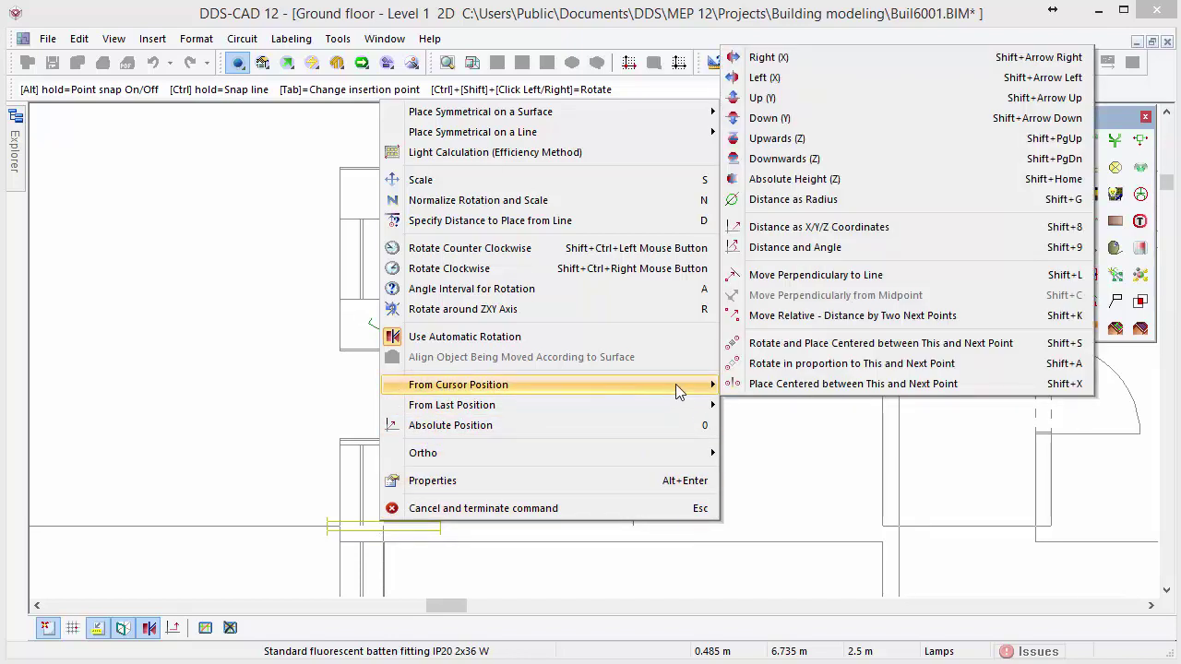
{"action": "left_click", "coordinate": [751, 388]}
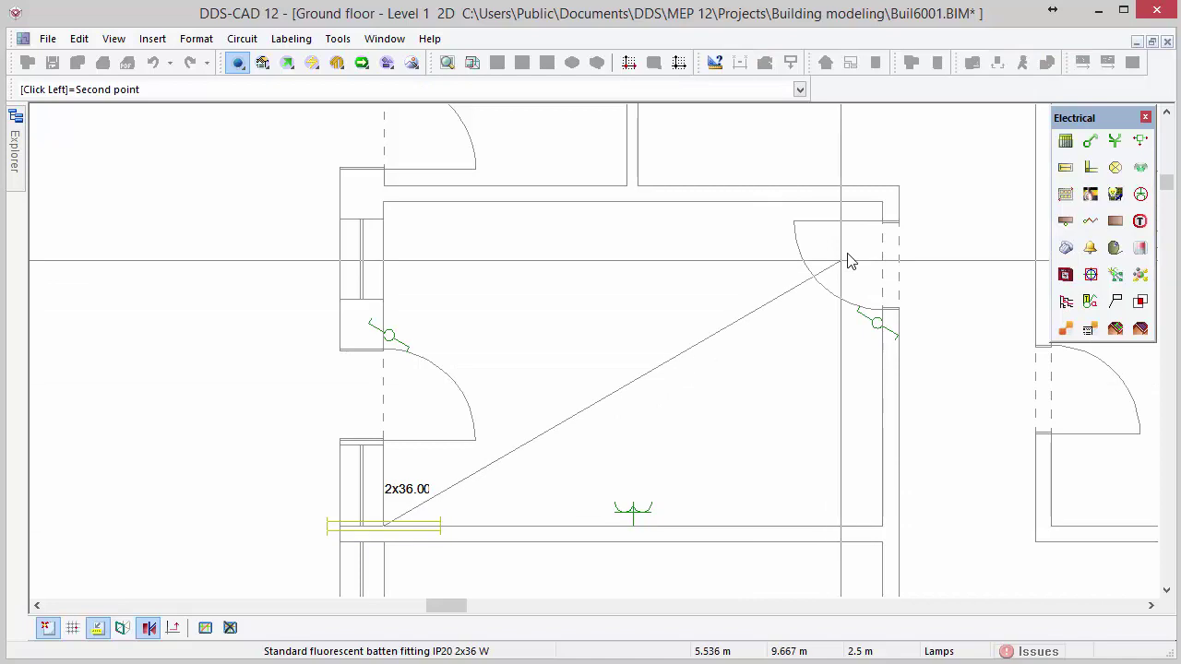
{"action": "left_click", "coordinate": [882, 202]}
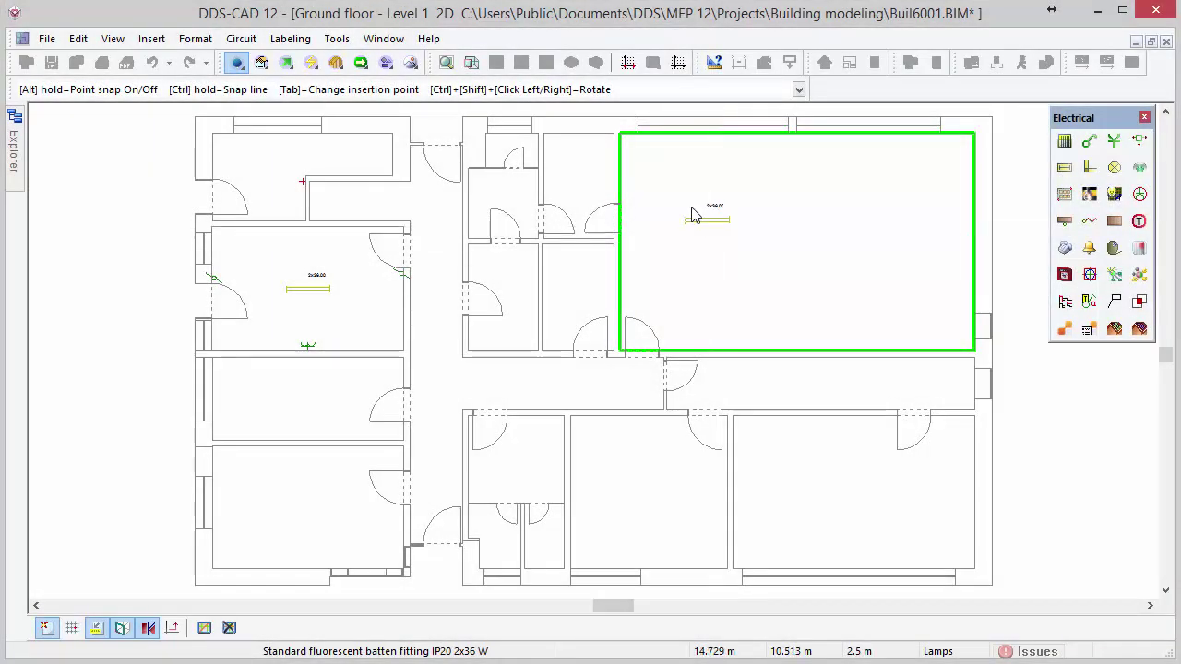
Place a centered 2 by 2 group of the fluorescent lamps symmetrically on the surface of the large upper-right room and end the command.
{"action": "right_click_drag", "start_coordinate": [599, 110], "coordinate": [1040, 361]}
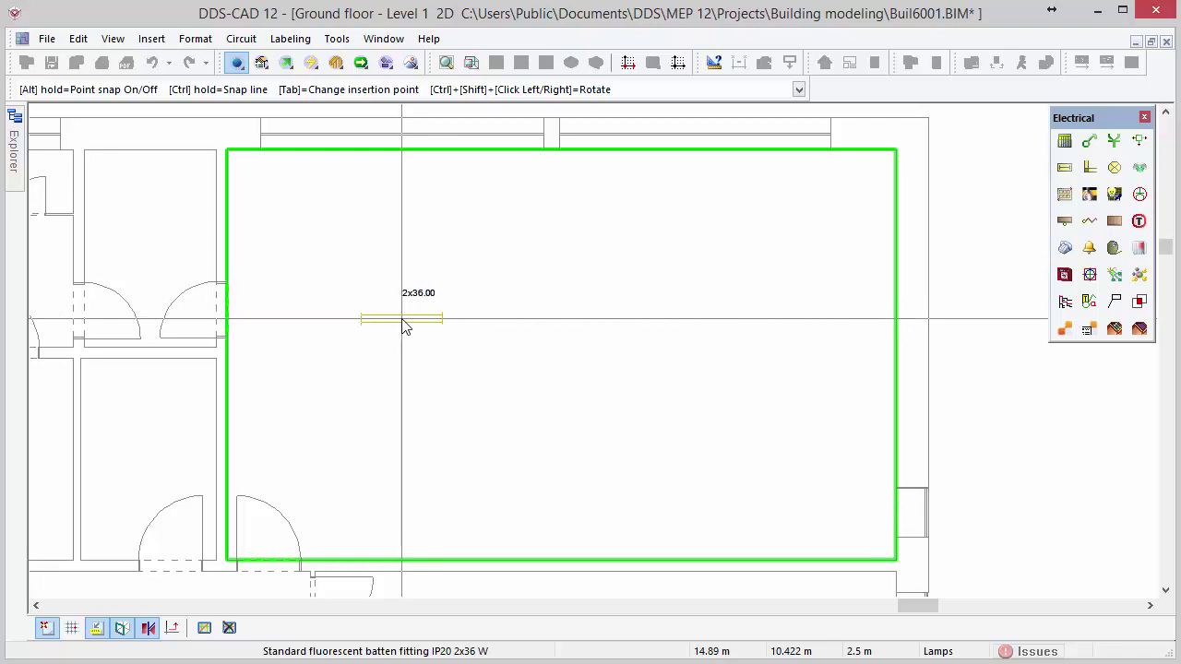
{"action": "right_click", "coordinate": [403, 325]}
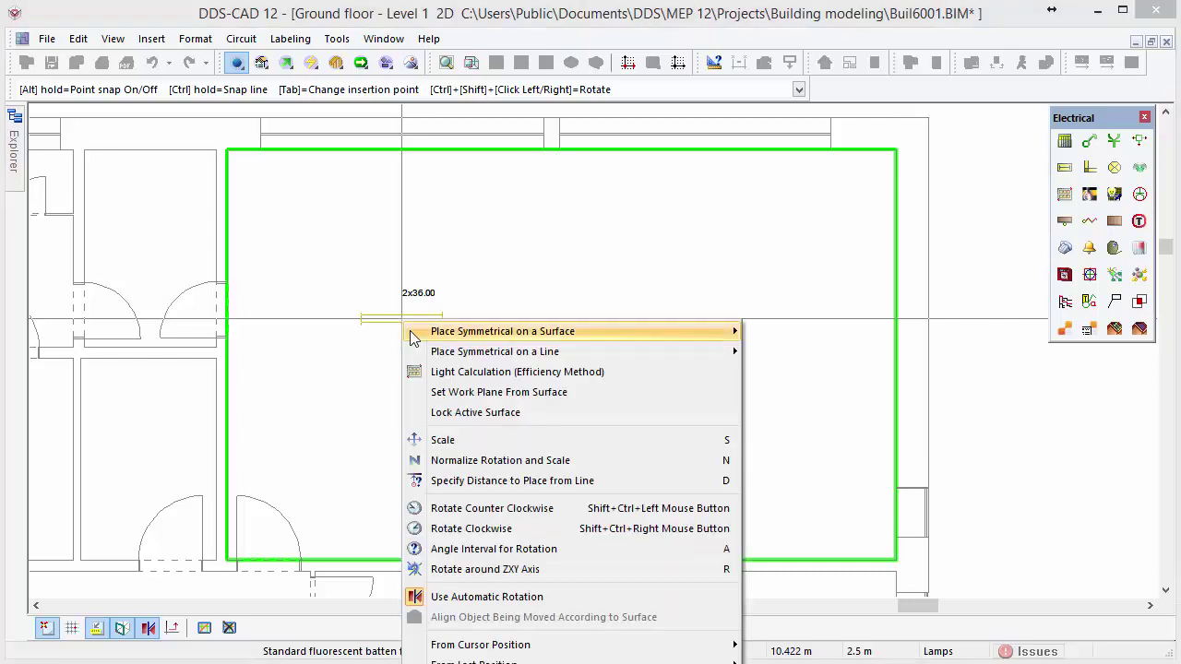
{"action": "mouse_move", "coordinate": [414, 334]}
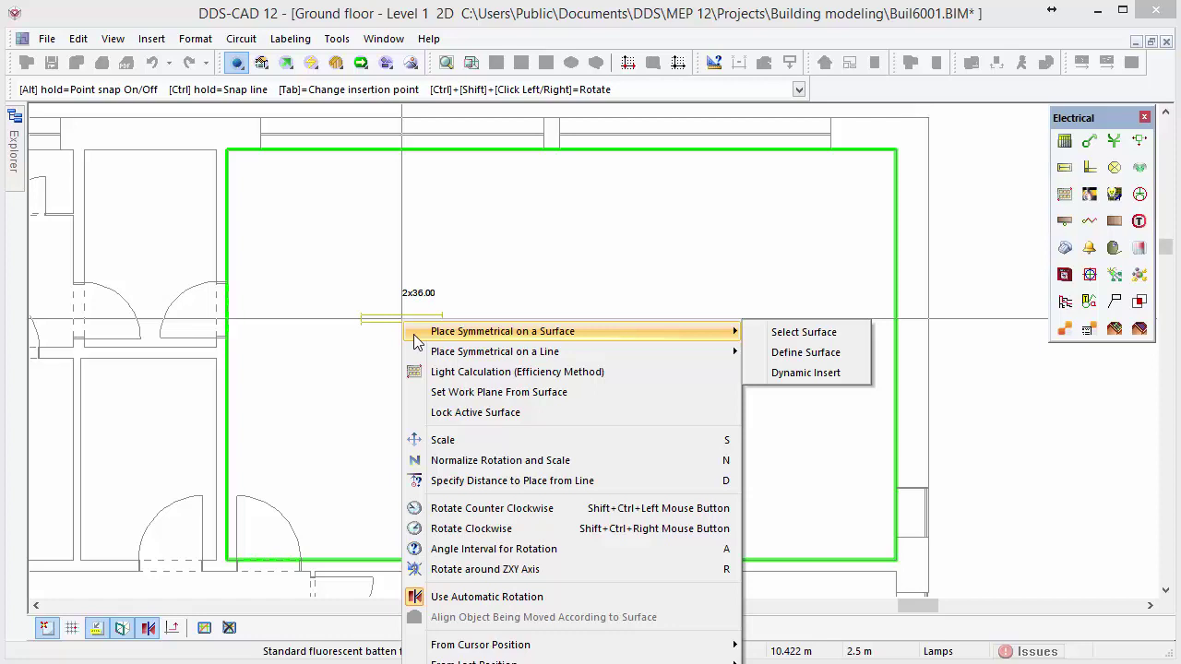
{"action": "left_click", "coordinate": [757, 334]}
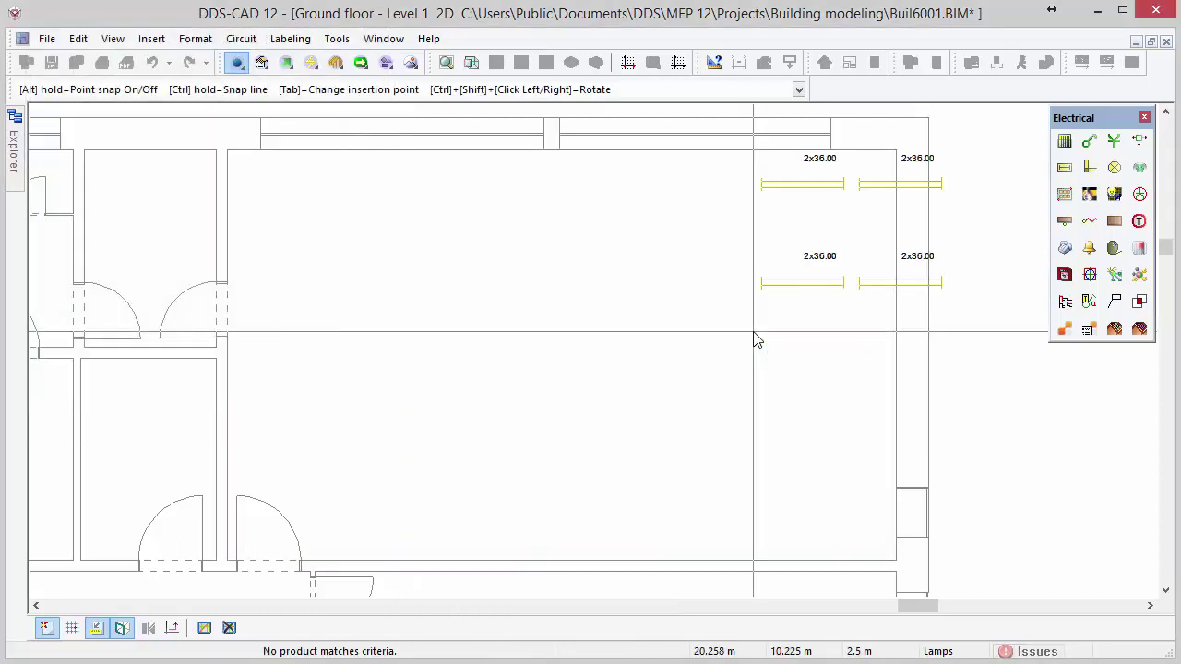
{"action": "left_click", "coordinate": [653, 366]}
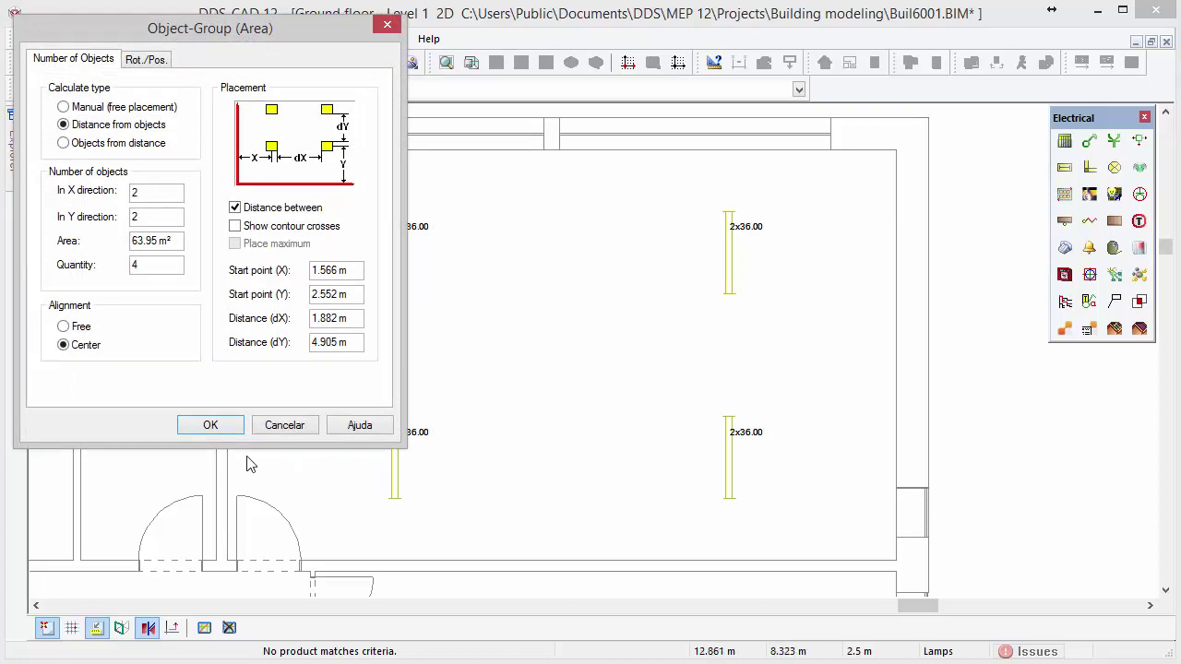
{"action": "left_click", "coordinate": [220, 427]}
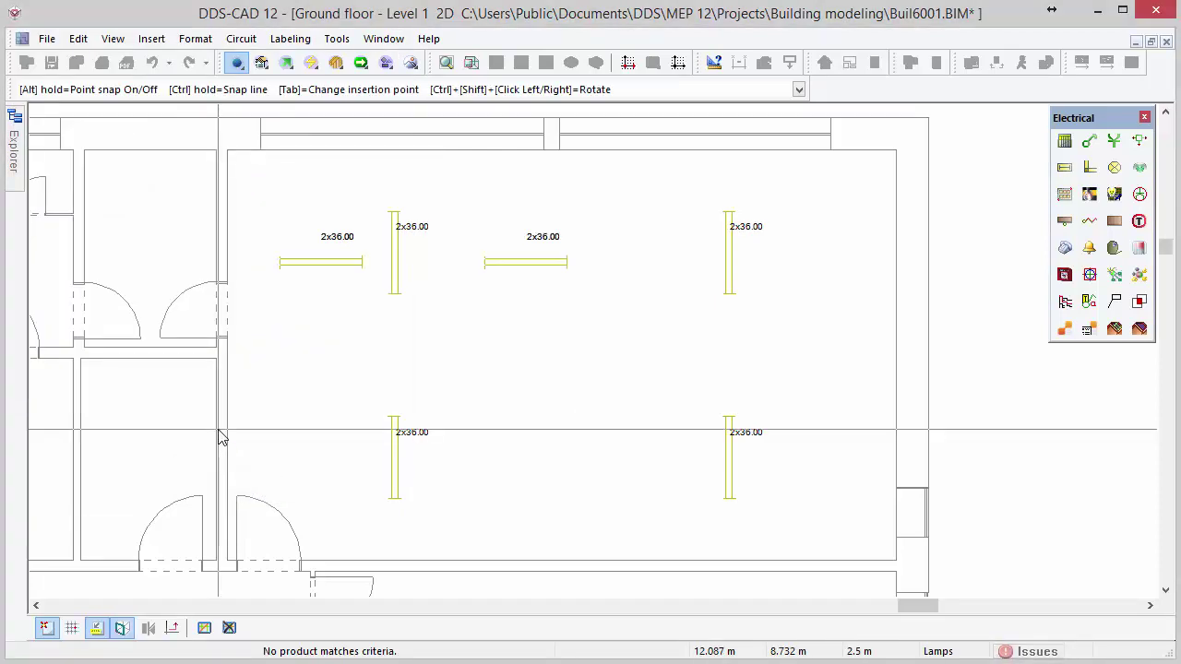
{"action": "key", "text": "Escape"}
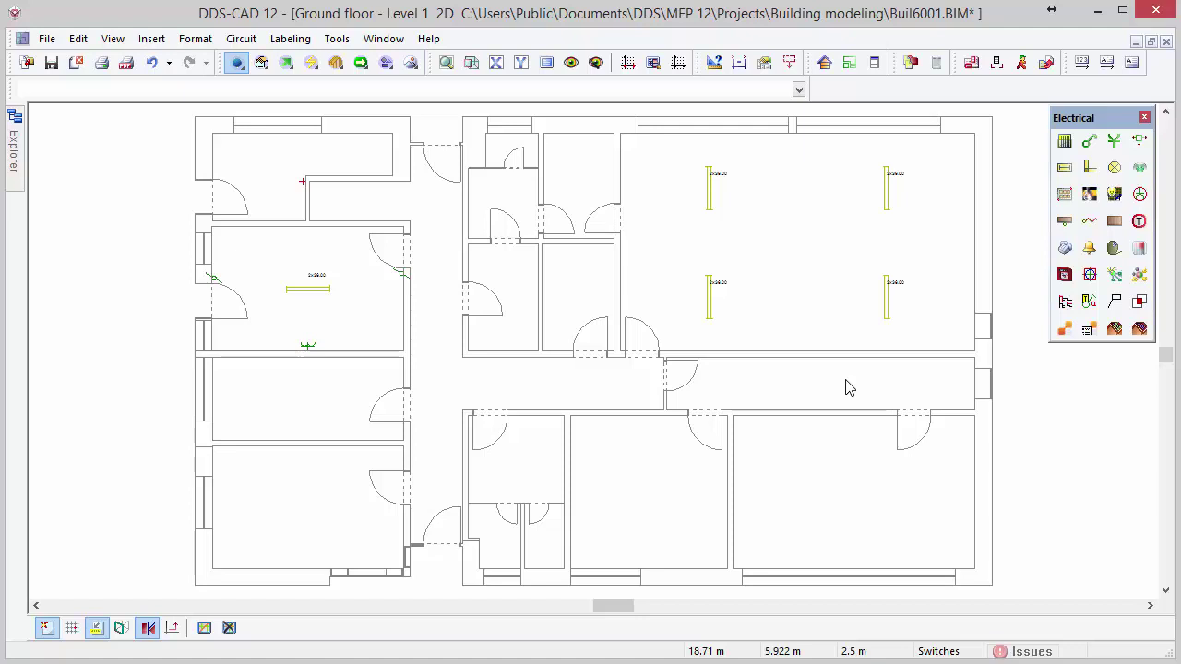
Start a light calculation by picking a room and select the lower-right room, Loggia 1.08.
{"action": "left_click", "coordinate": [1061, 199]}
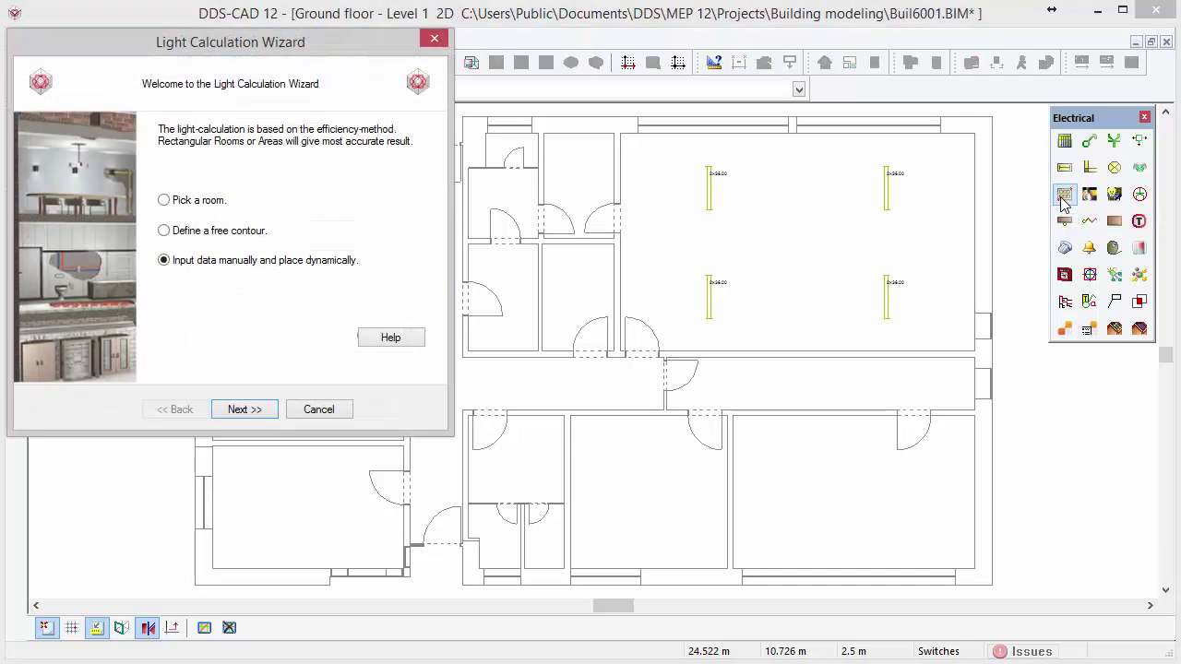
{"action": "left_click", "coordinate": [164, 200]}
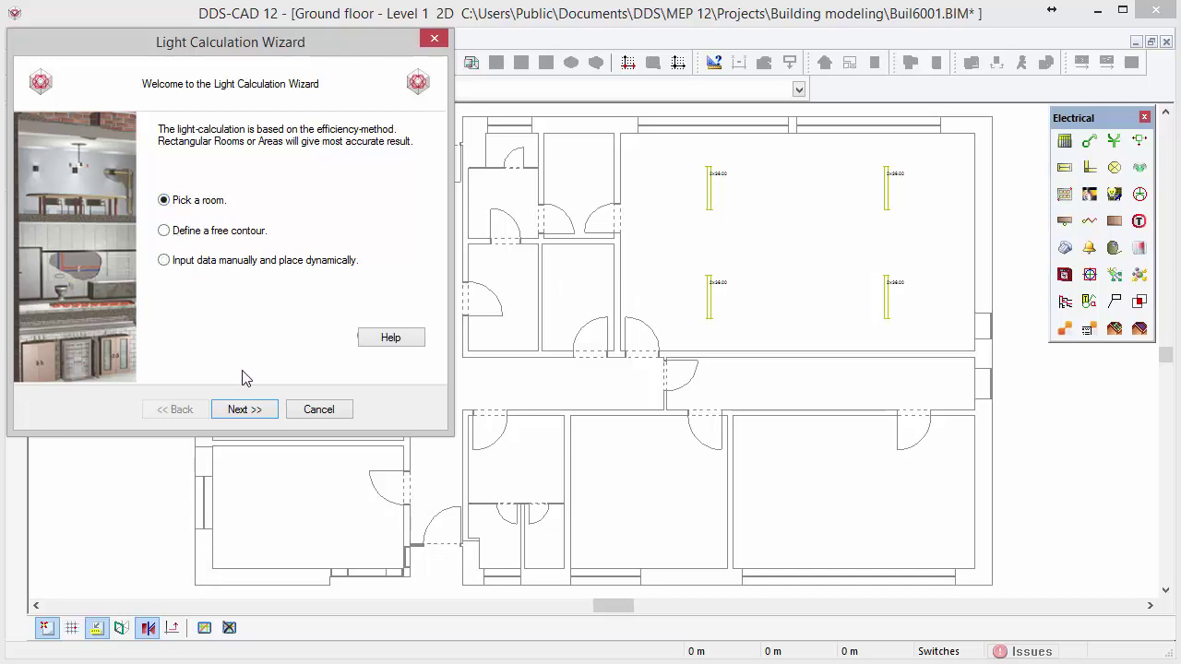
{"action": "left_click", "coordinate": [244, 409]}
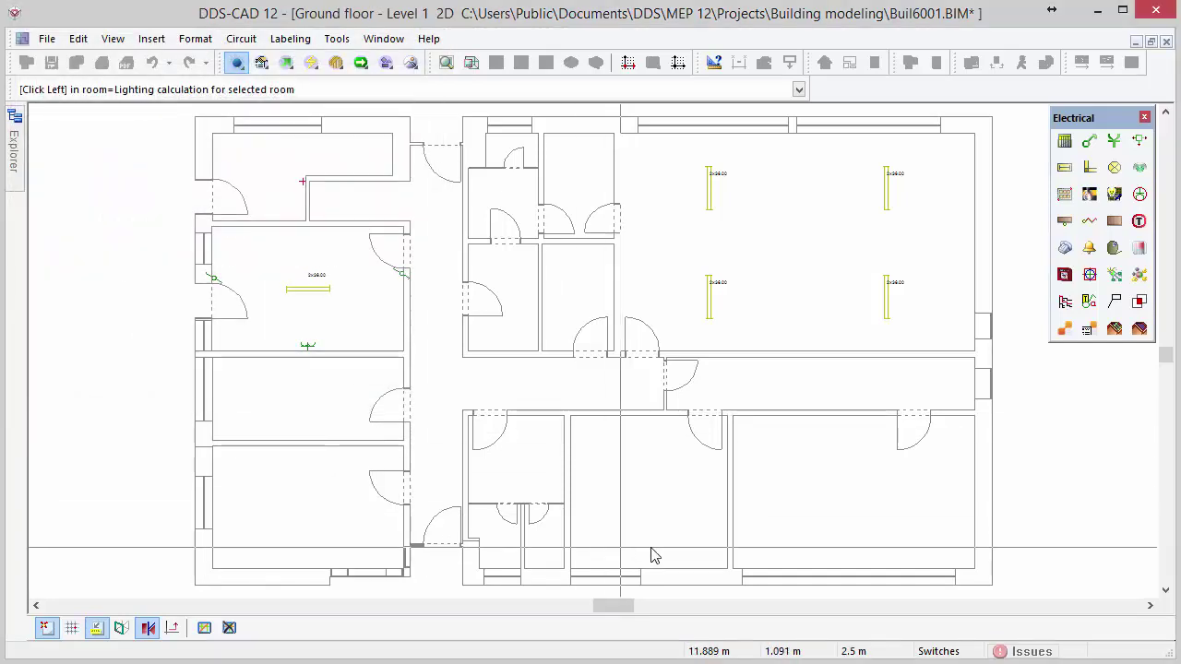
{"action": "left_click", "coordinate": [751, 513]}
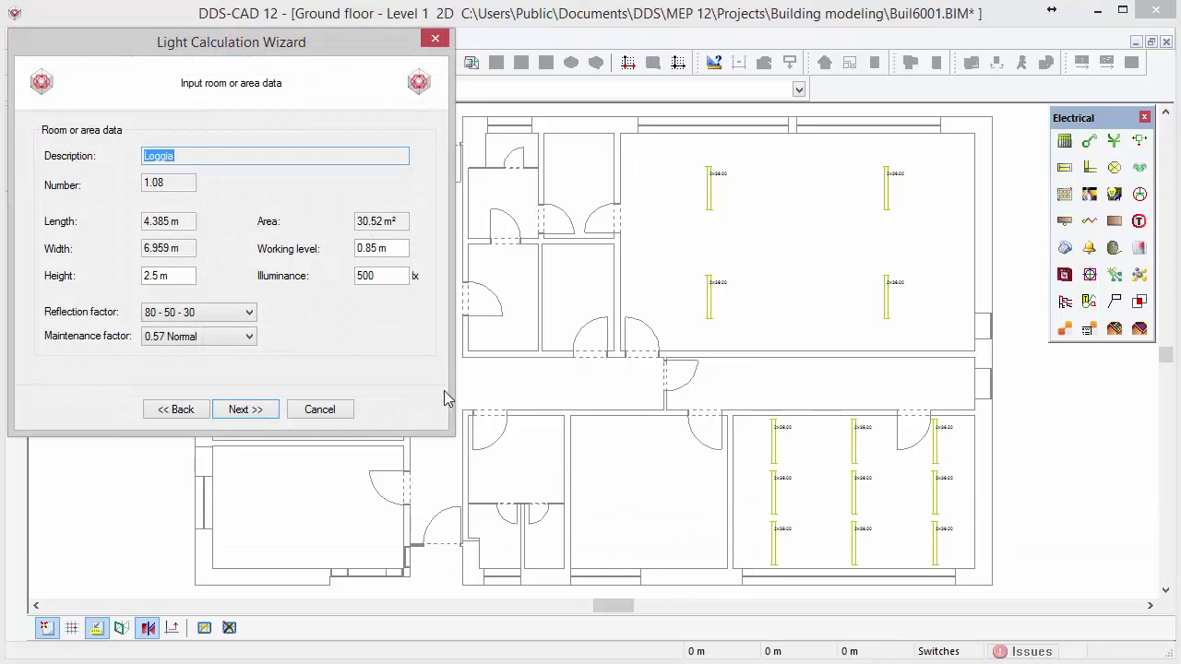
Set the Loggia's illuminance to 150 lx, keep the proposed product and placement, and finish the light calculation to place the lamps.
{"action": "left_click_drag", "start_coordinate": [392, 279], "coordinate": [346, 285]}
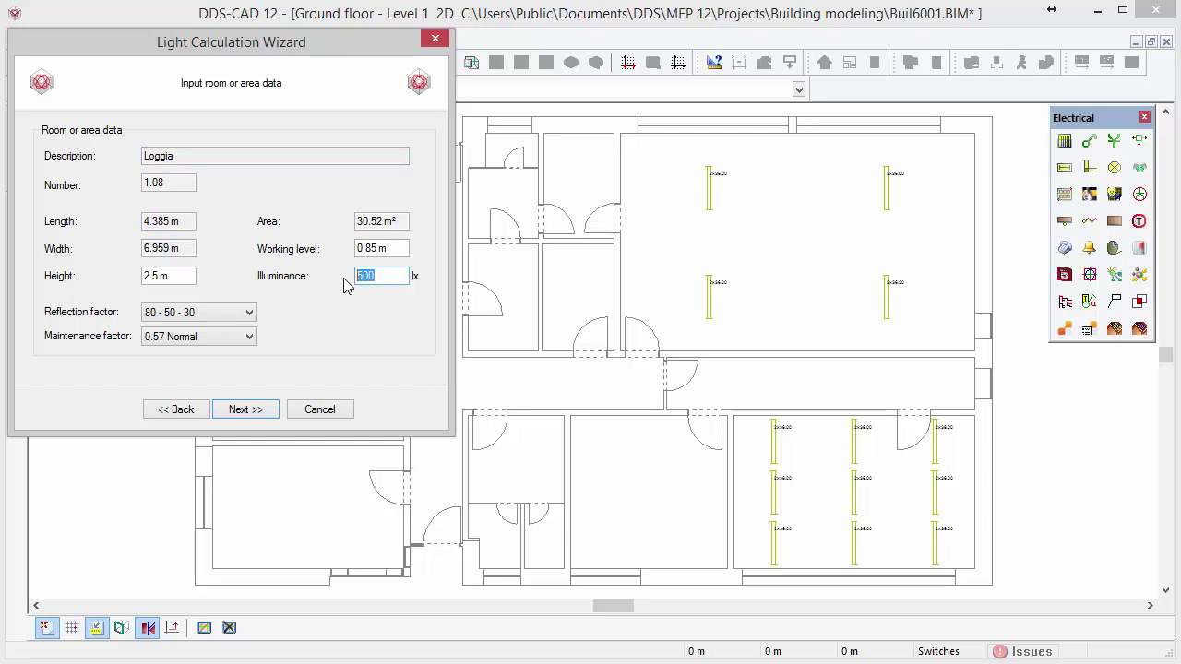
{"action": "type", "text": "150"}
{"action": "left_click", "coordinate": [258, 415]}
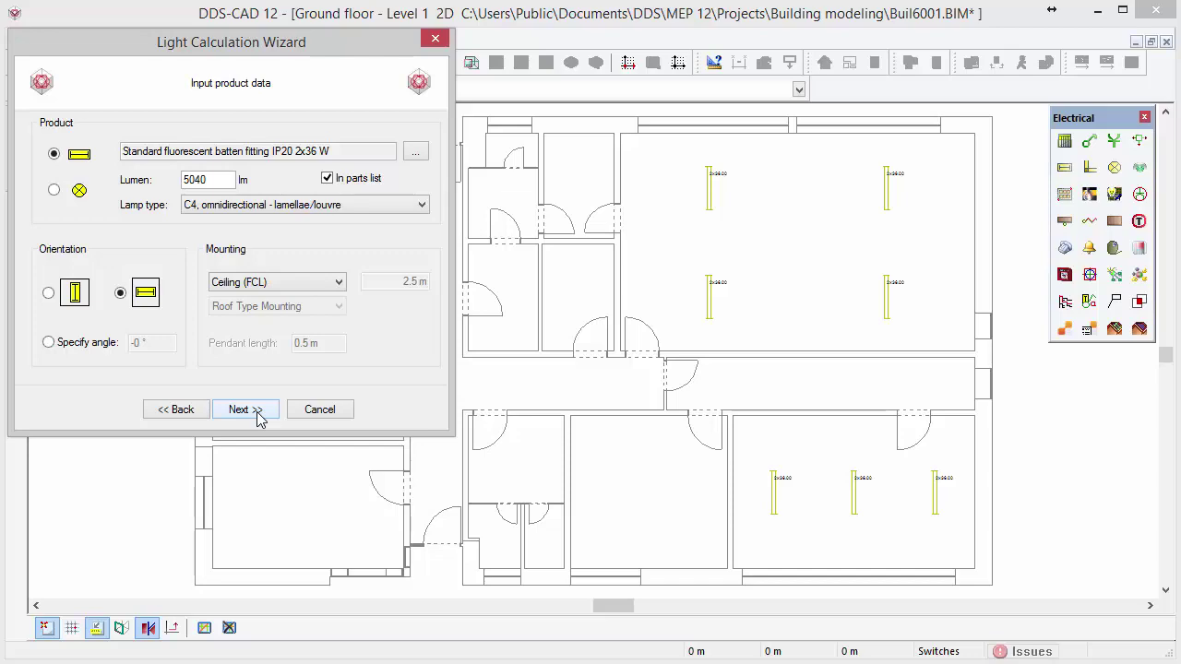
{"action": "left_click", "coordinate": [257, 418]}
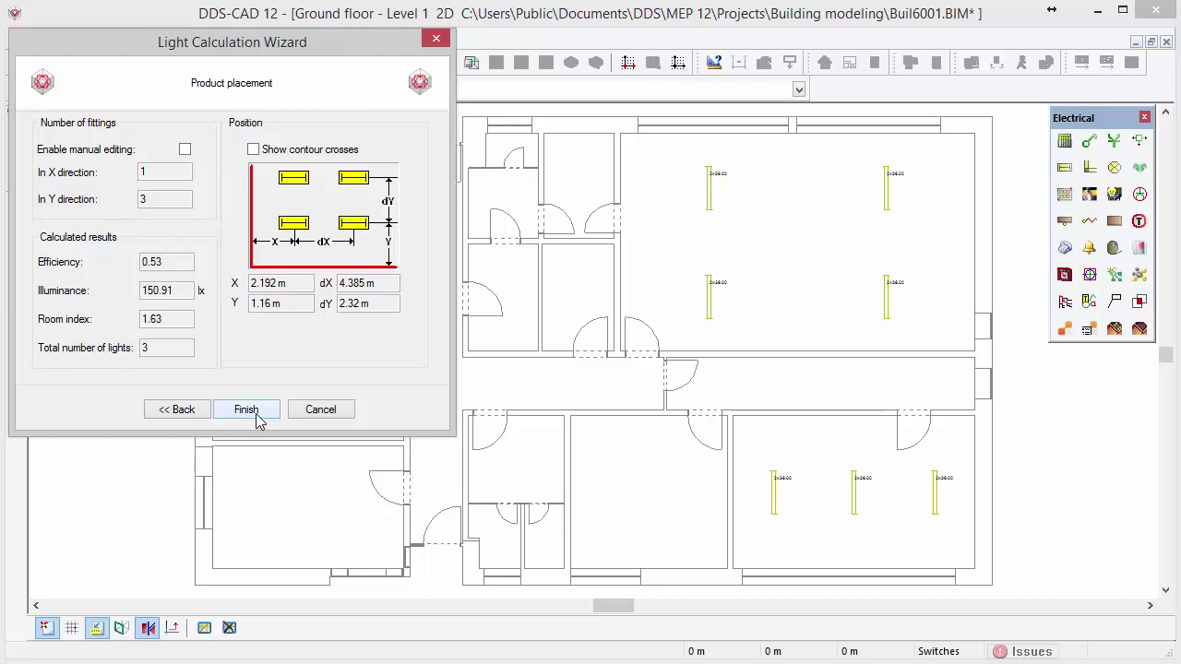
{"action": "left_click", "coordinate": [247, 410]}
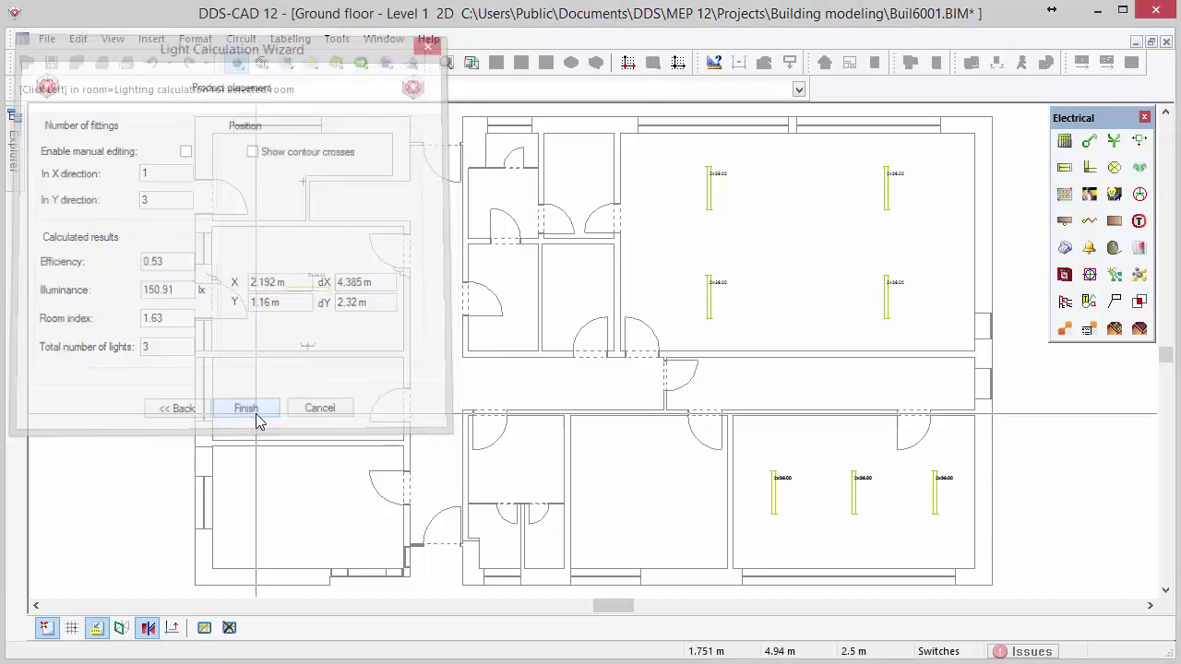
{"action": "key", "text": "Escape"}
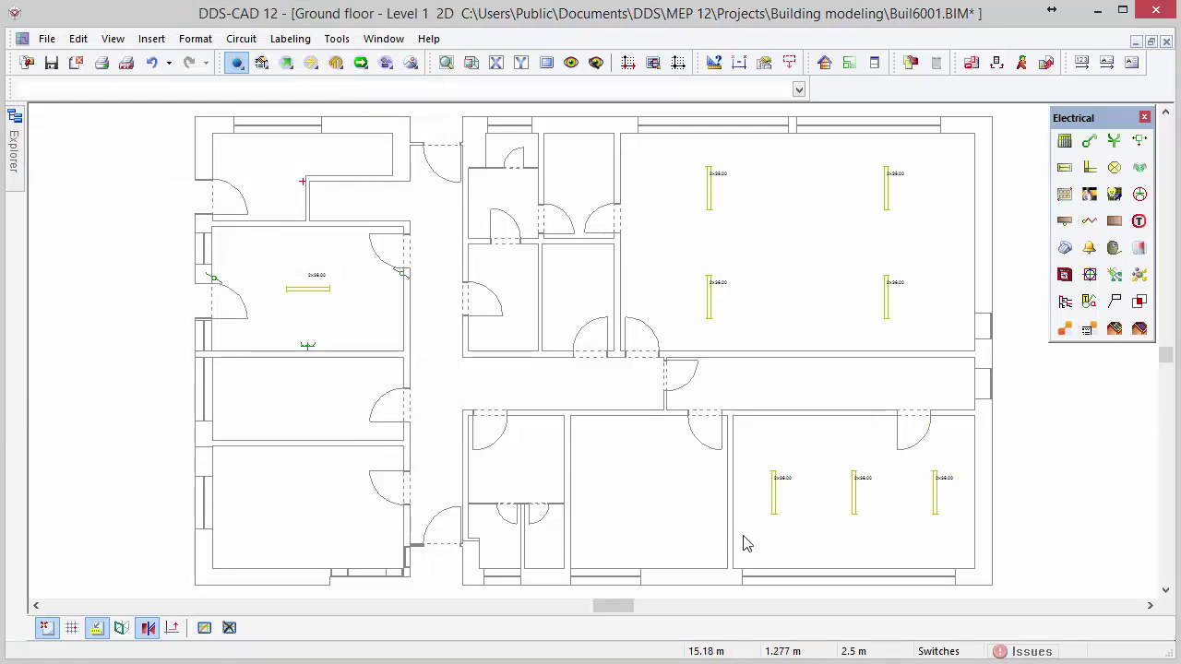
Open the Loggia lamp group for editing and read its light calculation report, including the detailed calculation page.
{"action": "left_click", "coordinate": [777, 518]}
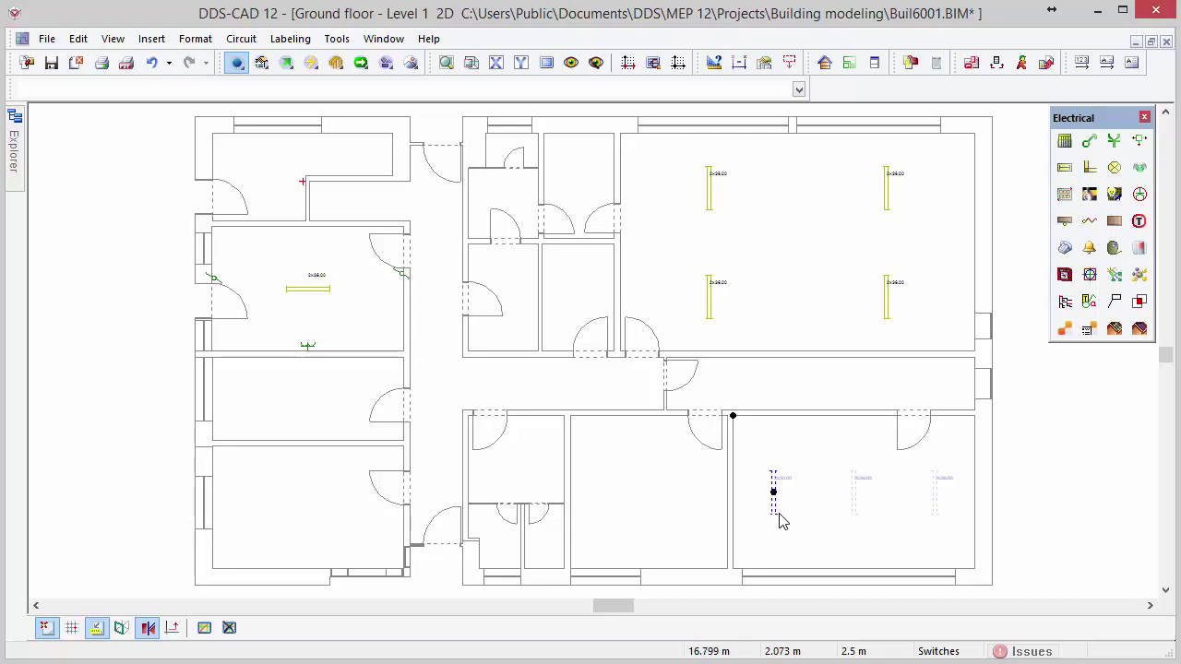
{"action": "right_click", "coordinate": [778, 520]}
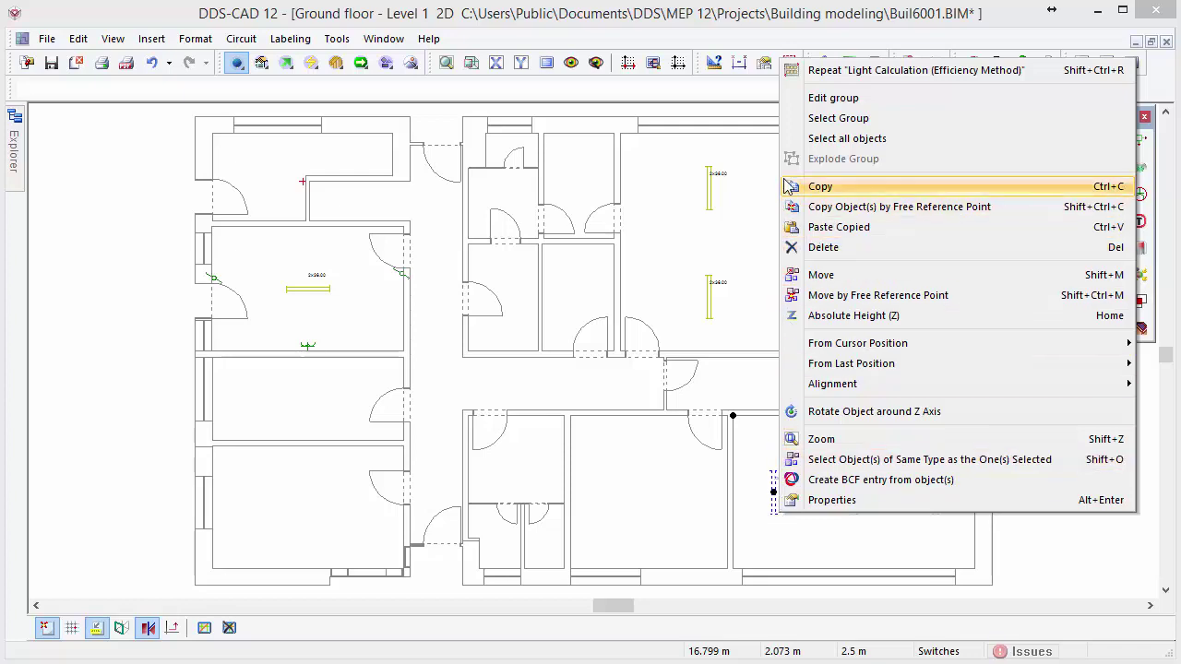
{"action": "left_click", "coordinate": [794, 100]}
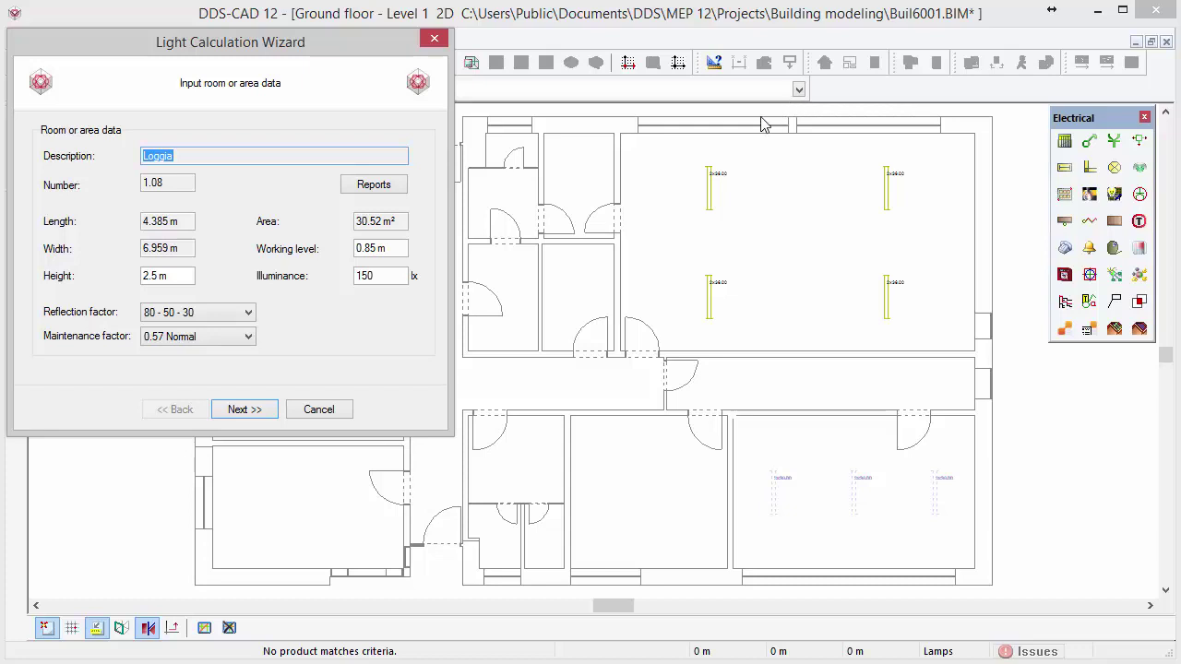
{"action": "left_click", "coordinate": [405, 190]}
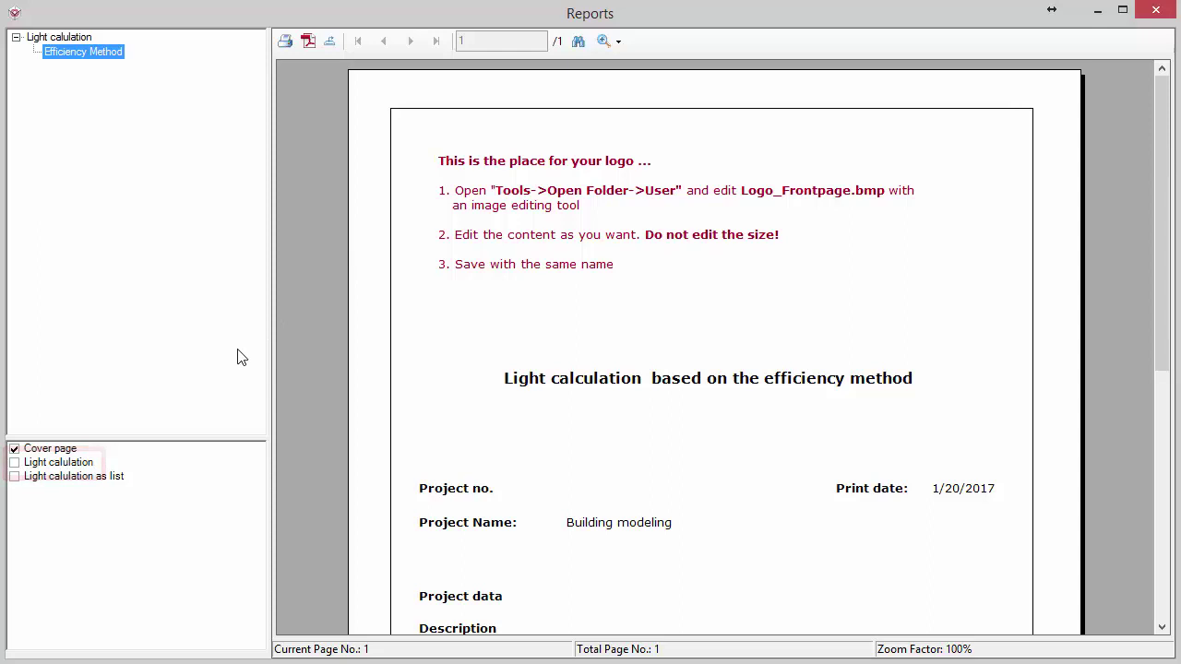
{"action": "left_click", "coordinate": [79, 465]}
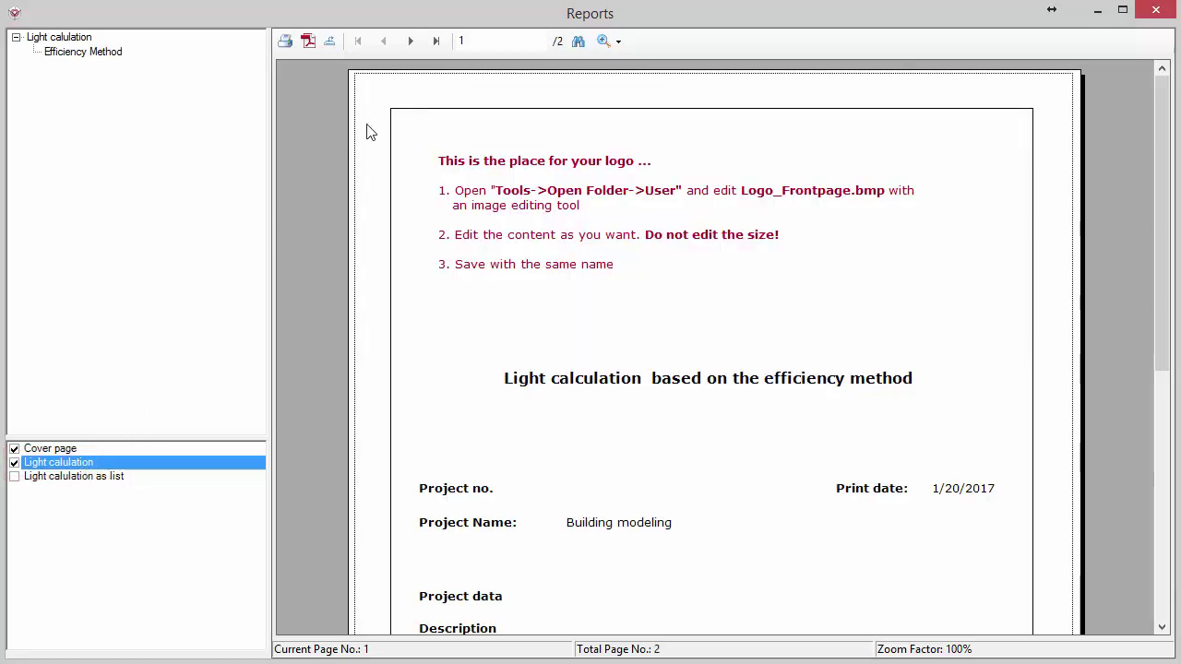
{"action": "left_click", "coordinate": [410, 41]}
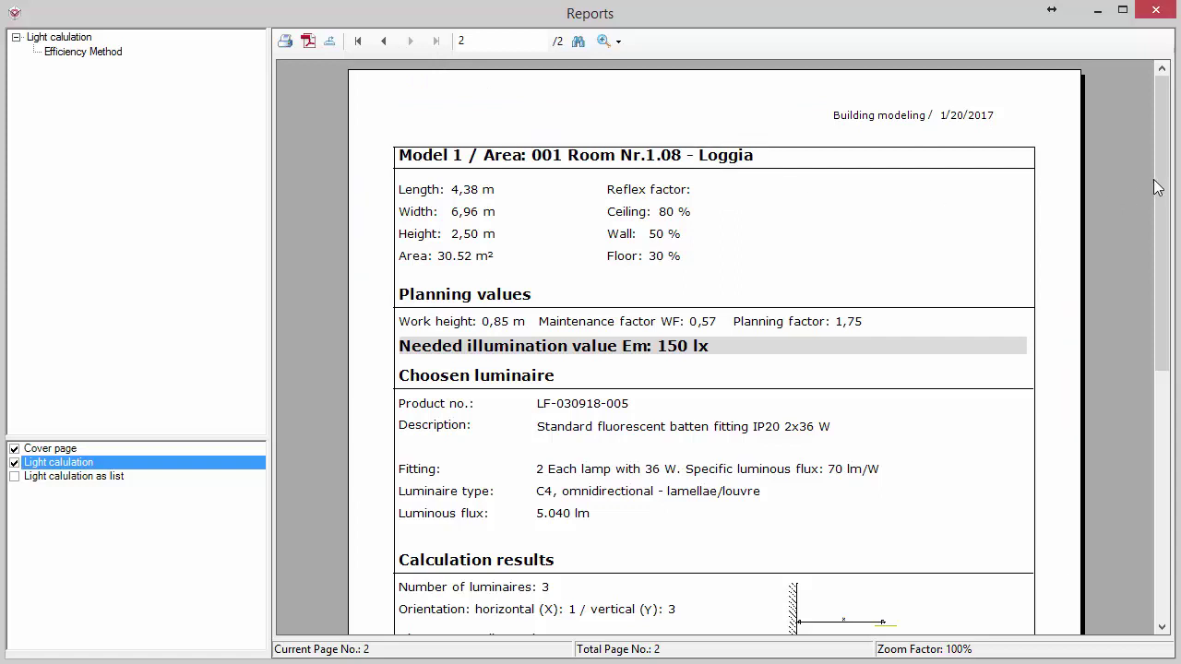
{"action": "left_click_drag", "start_coordinate": [1161, 182], "coordinate": [1173, 369]}
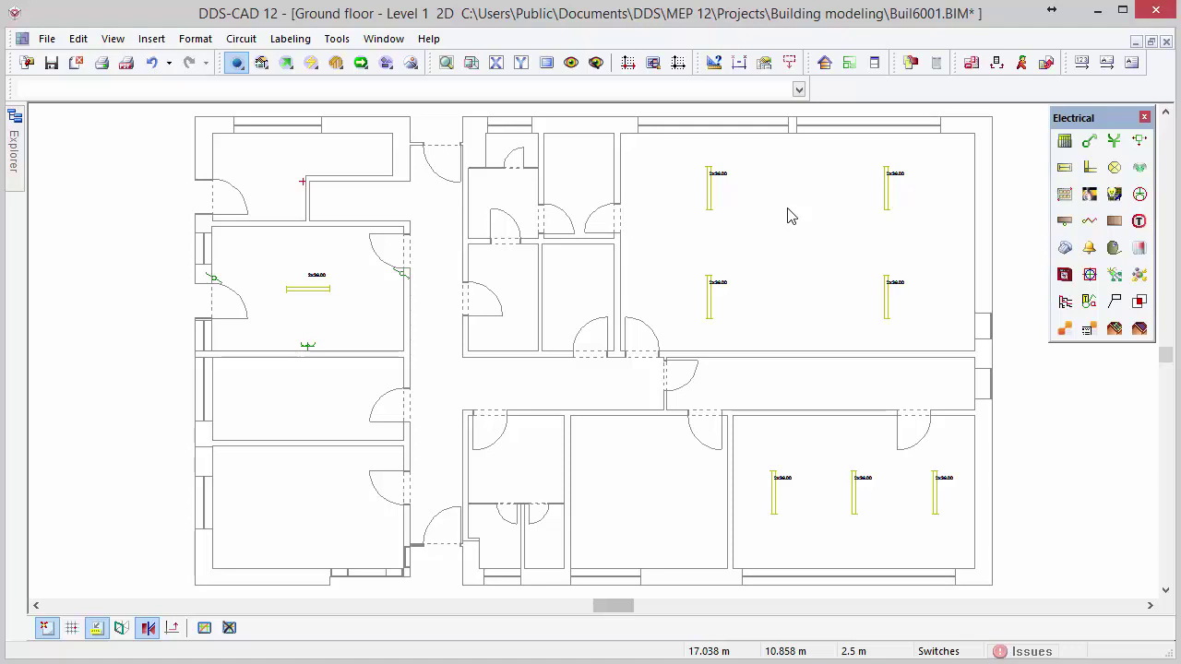
Find all fluorescent lamps of the same type in the model and enable solid fill and render light on for them.
{"action": "left_click", "coordinate": [712, 214]}
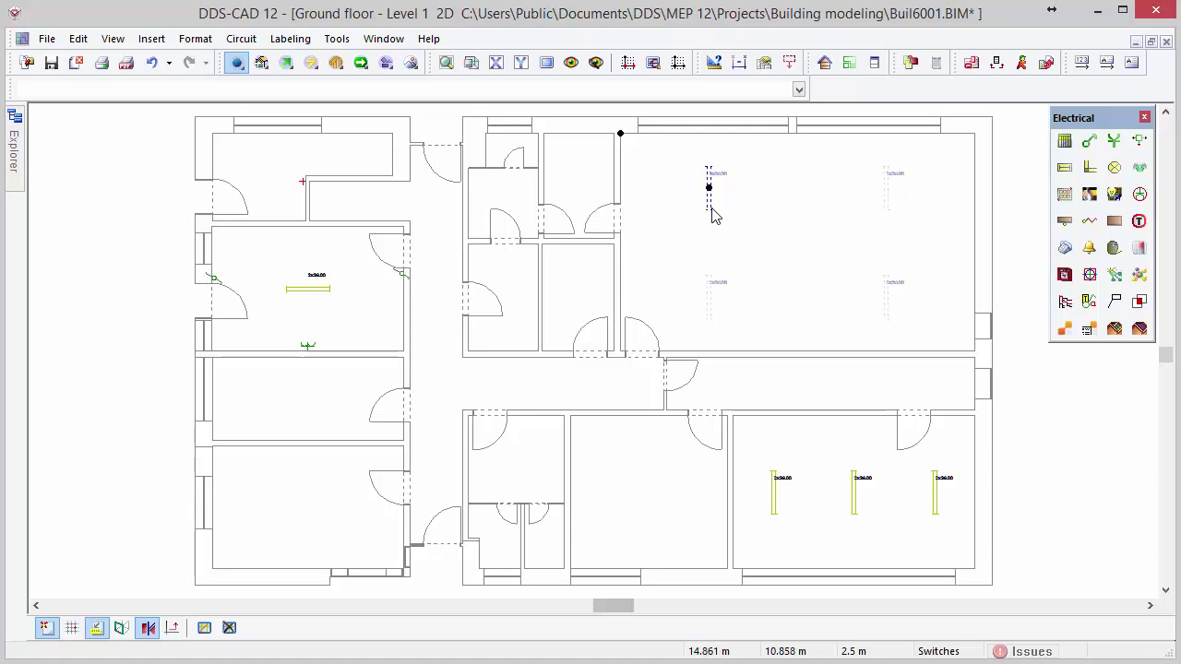
{"action": "left_click", "coordinate": [764, 62]}
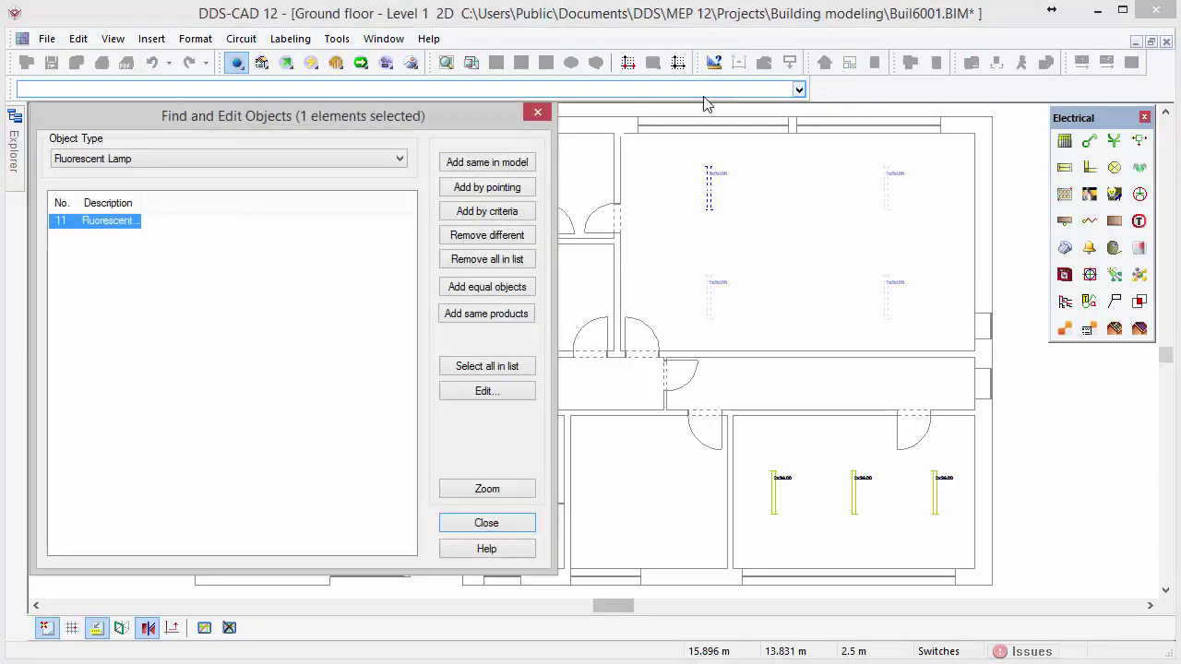
{"action": "left_click", "coordinate": [487, 162]}
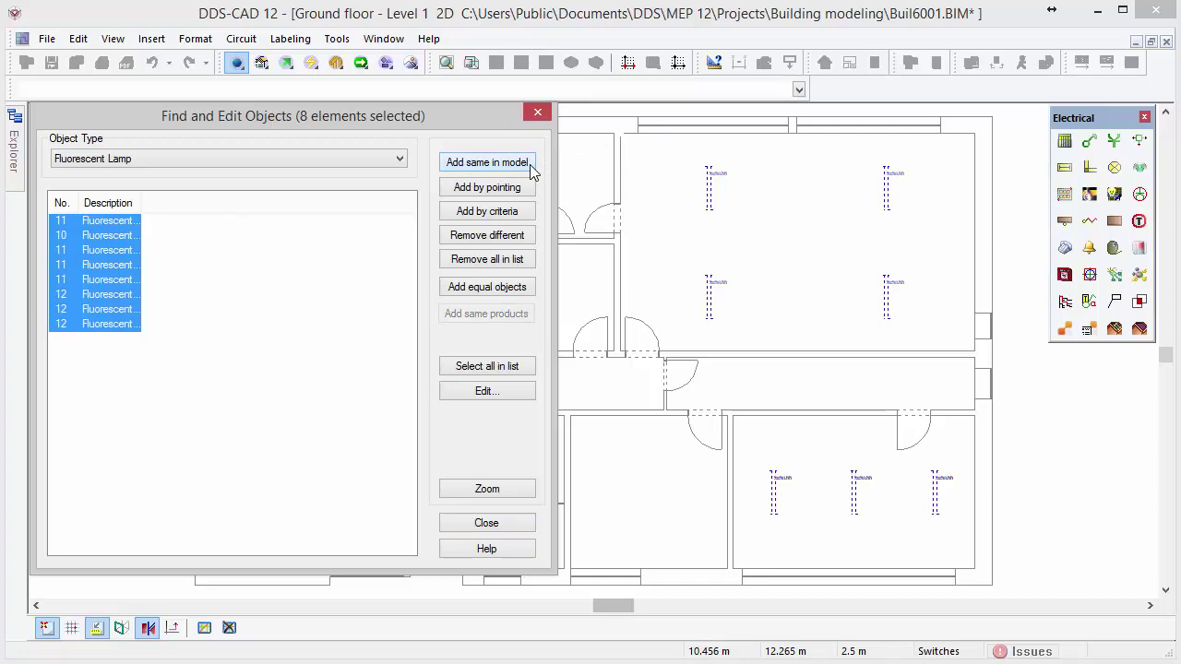
{"action": "left_click", "coordinate": [519, 392]}
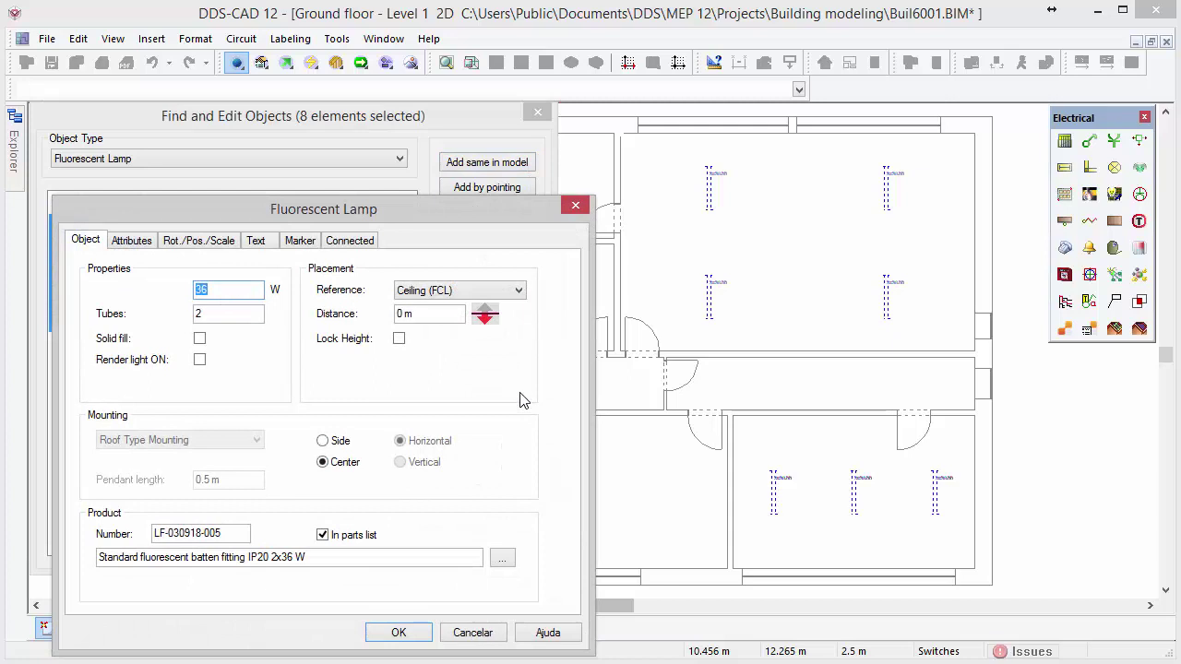
{"action": "left_click", "coordinate": [200, 340]}
{"action": "left_click", "coordinate": [201, 361]}
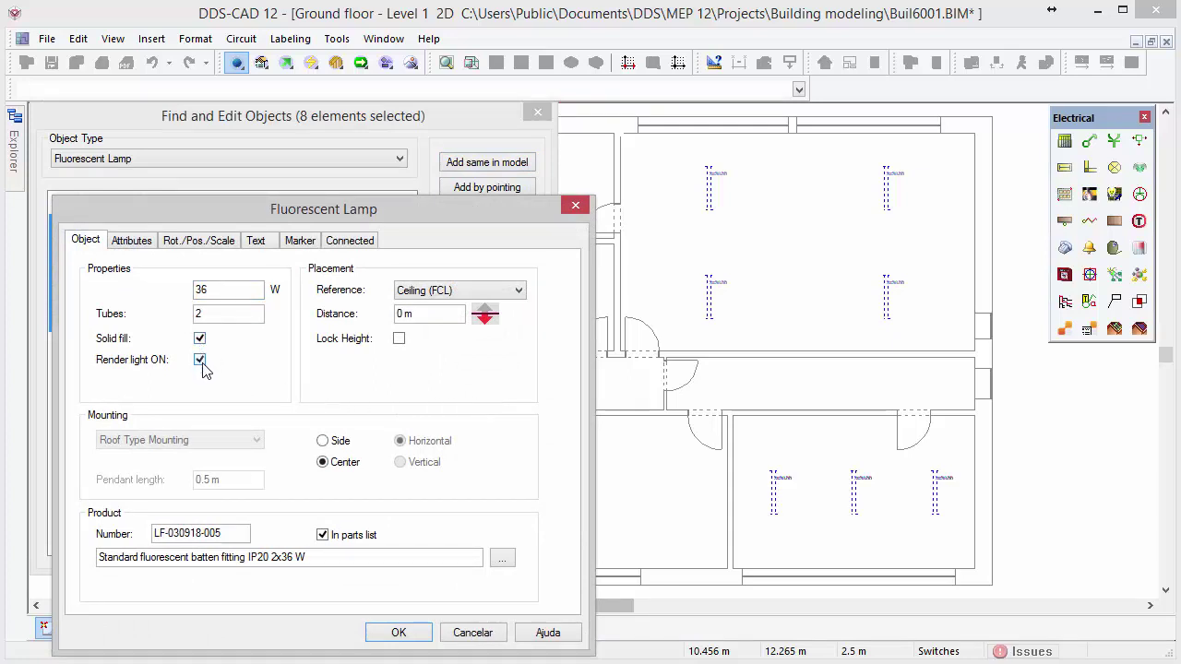
{"action": "left_click", "coordinate": [378, 636]}
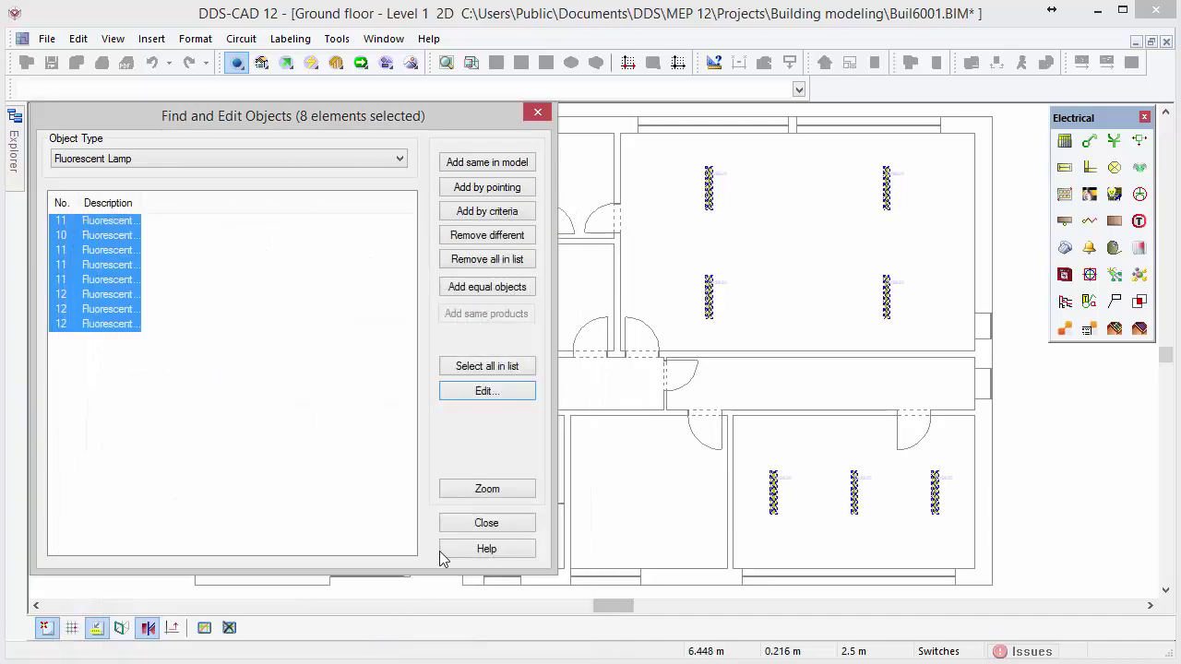
{"action": "left_click", "coordinate": [452, 529]}
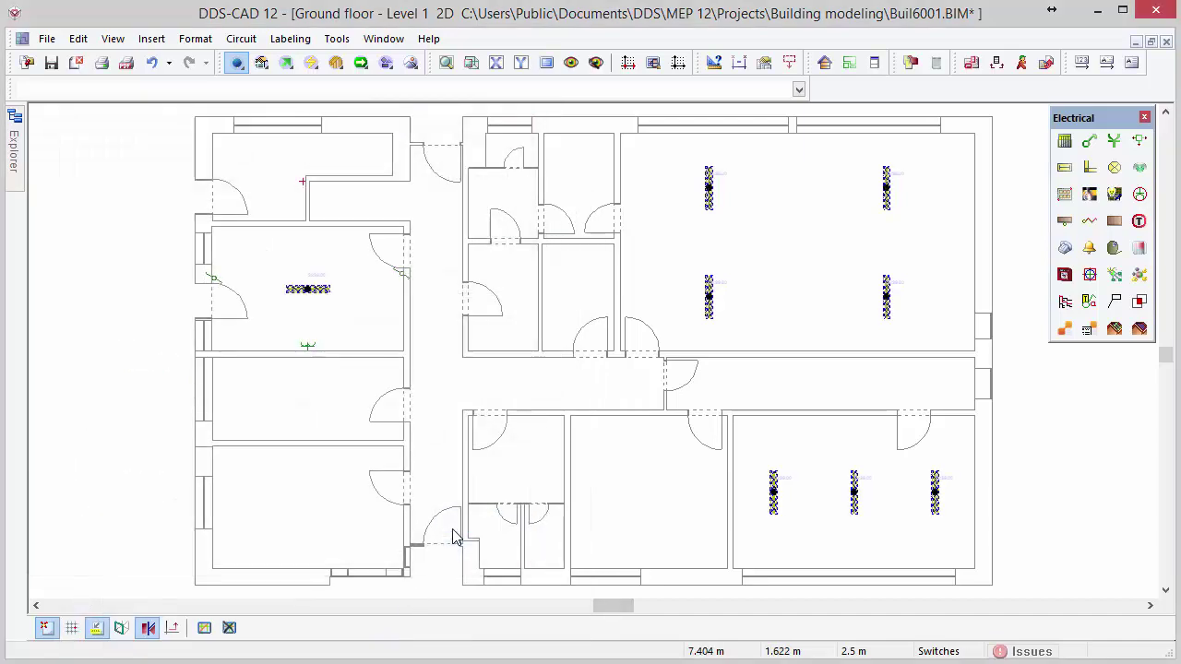
{"action": "key", "text": "alt"}
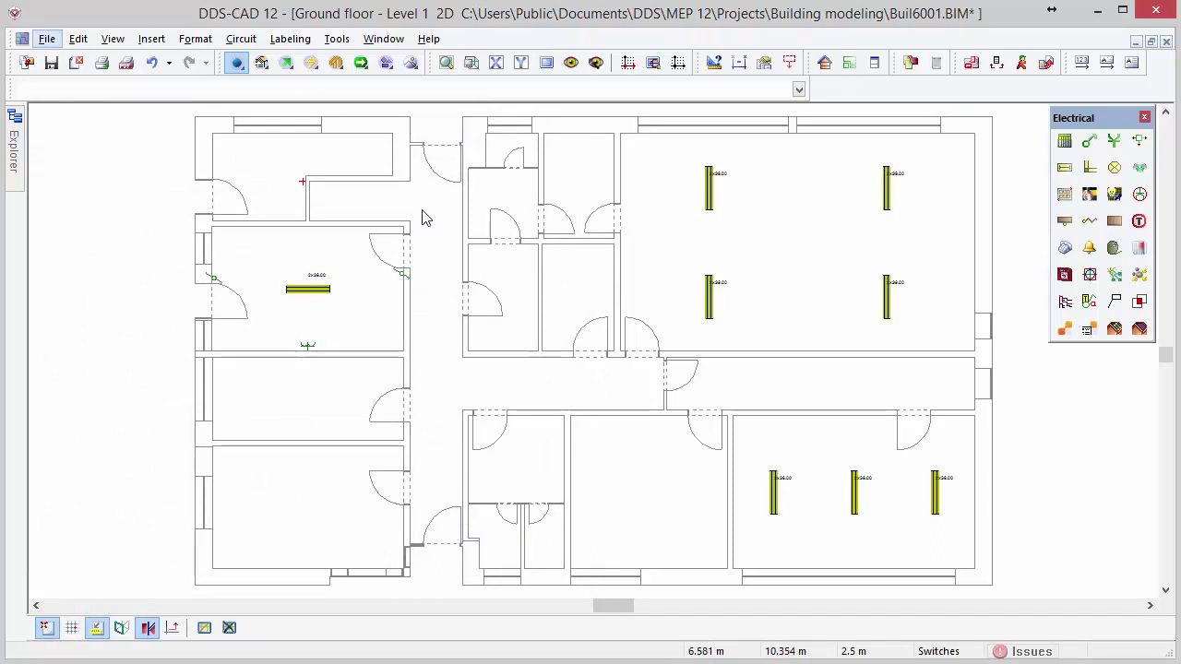
Switch to cable management and start a 300 mm cable tray ladder at the far right end of the corridor, at 2.5 m mounting height.
{"action": "left_click", "coordinate": [413, 64]}
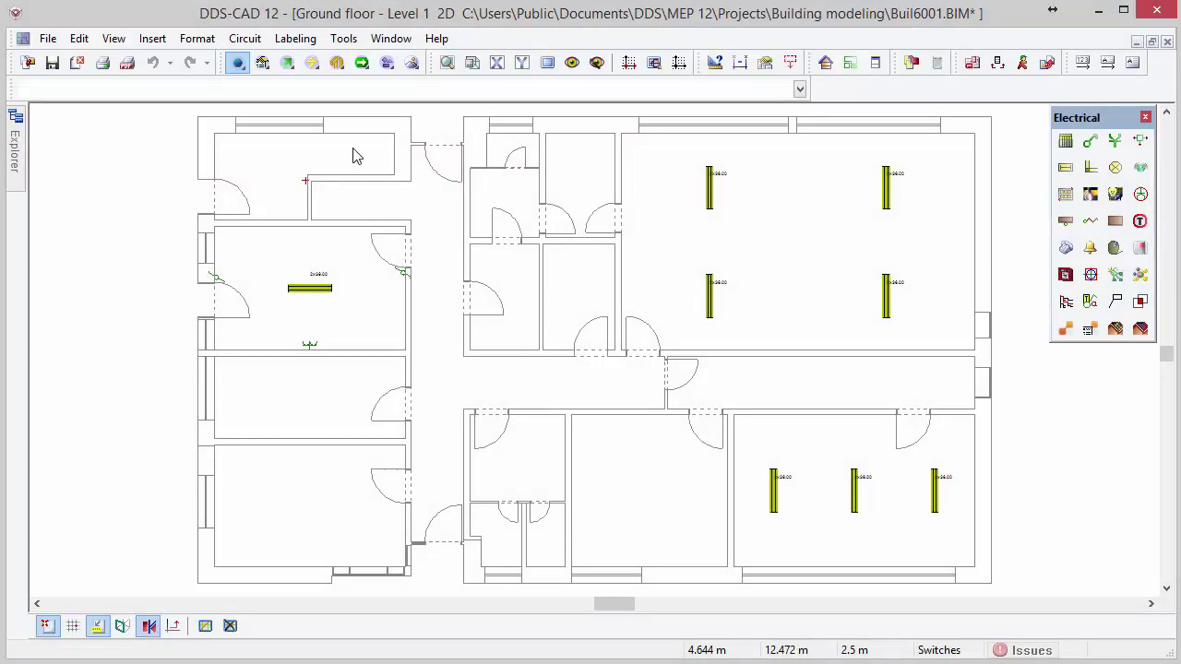
{"action": "left_click", "coordinate": [287, 63]}
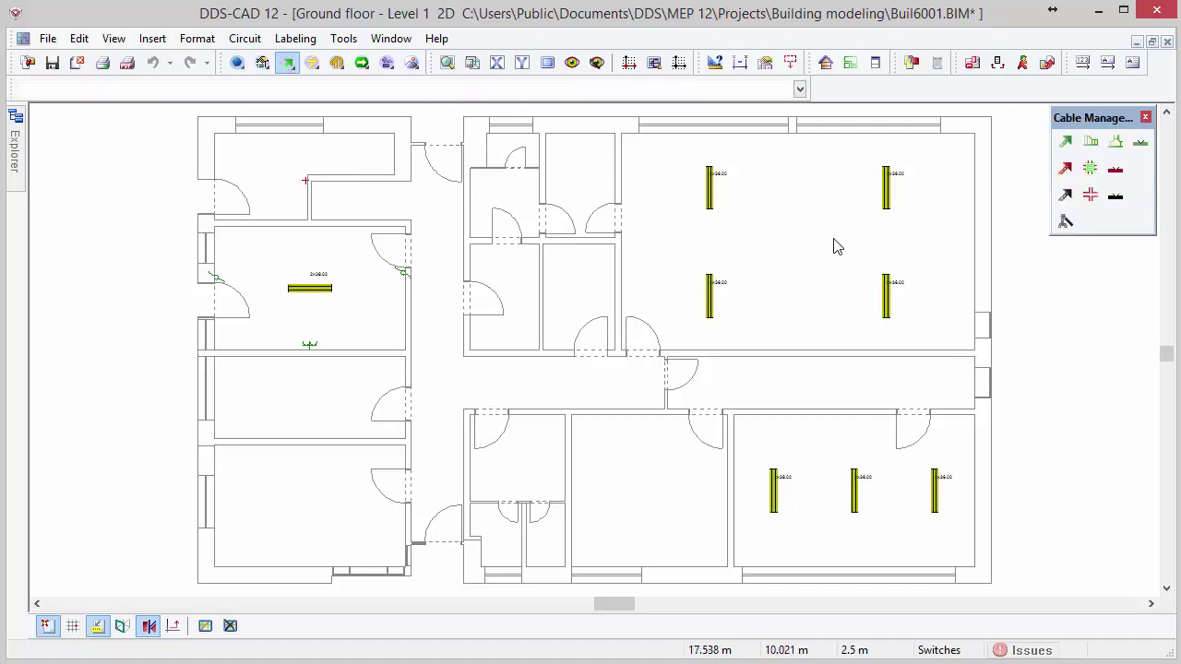
{"action": "left_click", "coordinate": [1065, 171]}
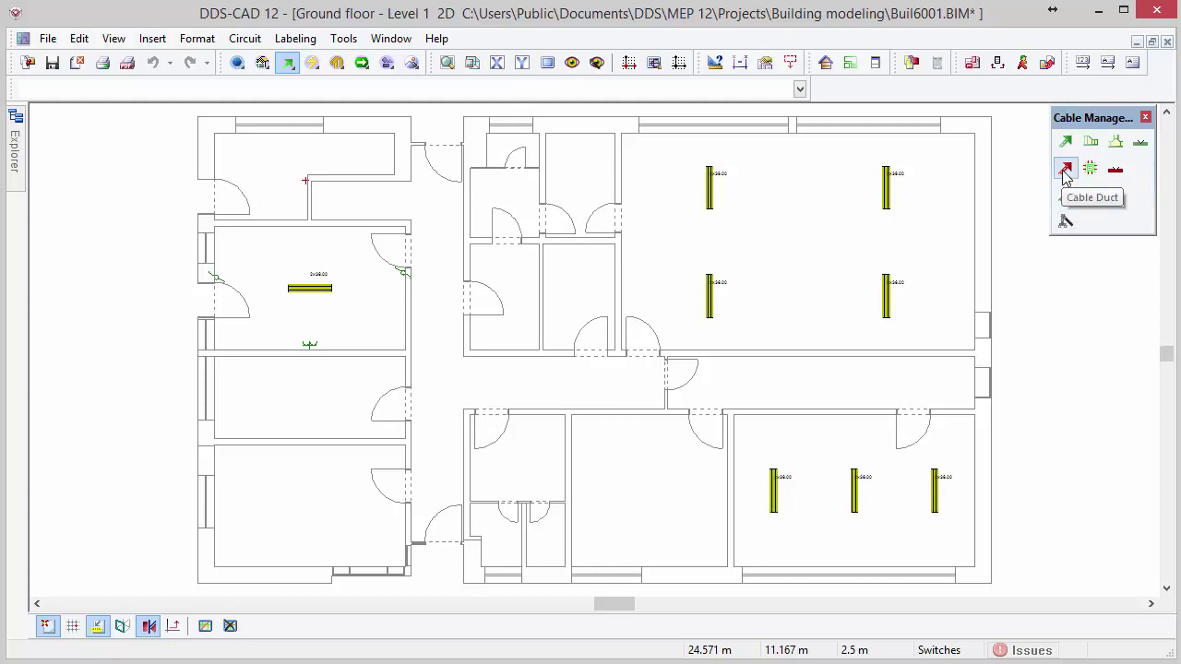
{"action": "left_click", "coordinate": [1065, 145]}
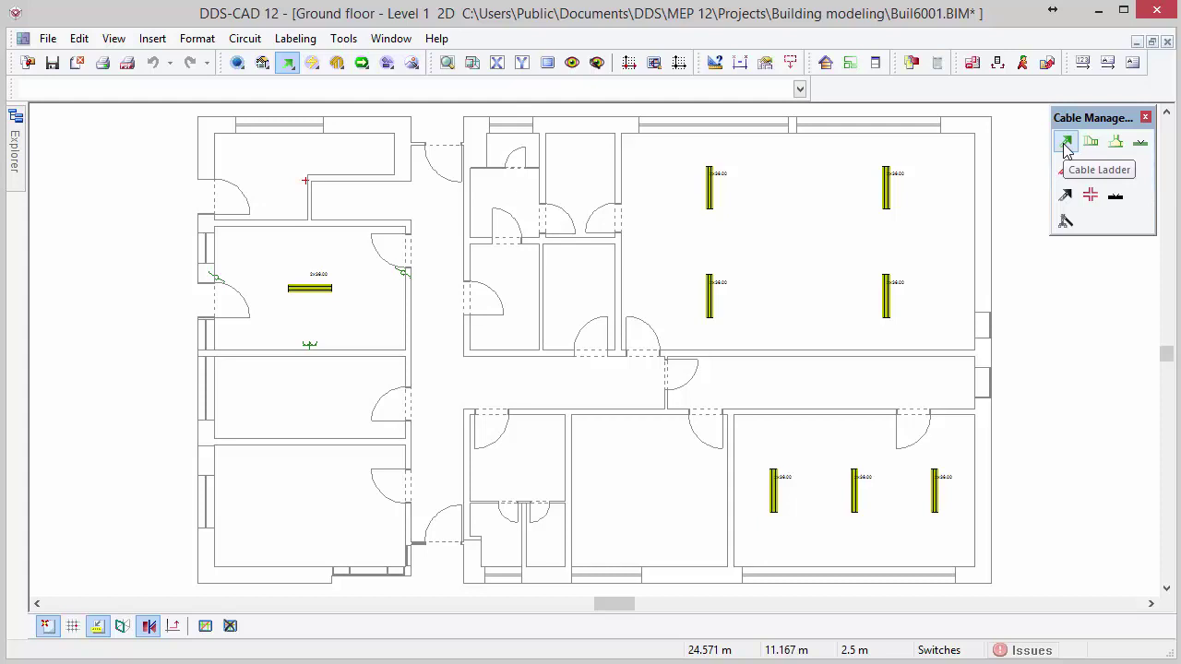
{"action": "left_click", "coordinate": [1065, 145]}
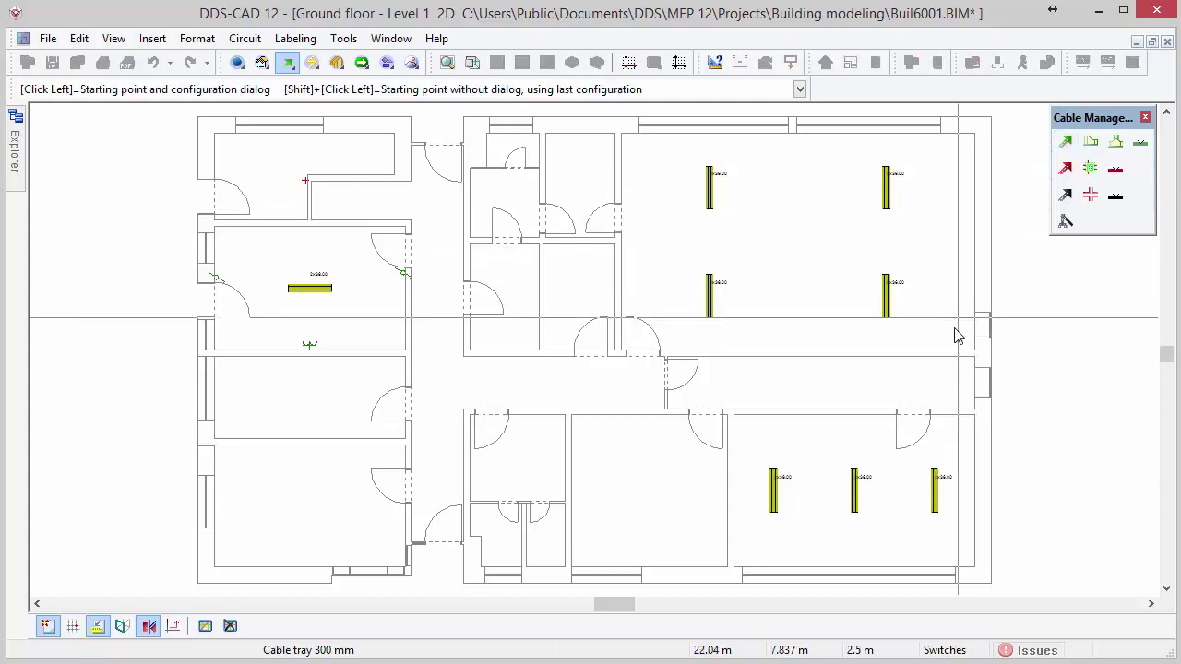
{"action": "left_click", "coordinate": [941, 378]}
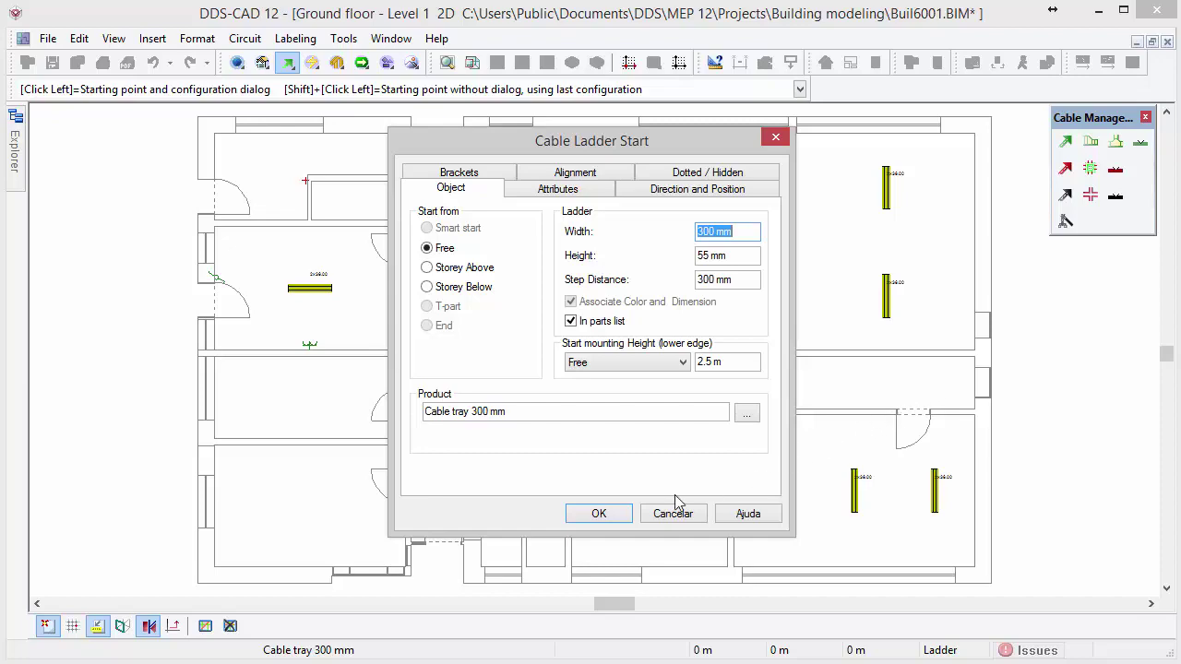
{"action": "left_click", "coordinate": [625, 515]}
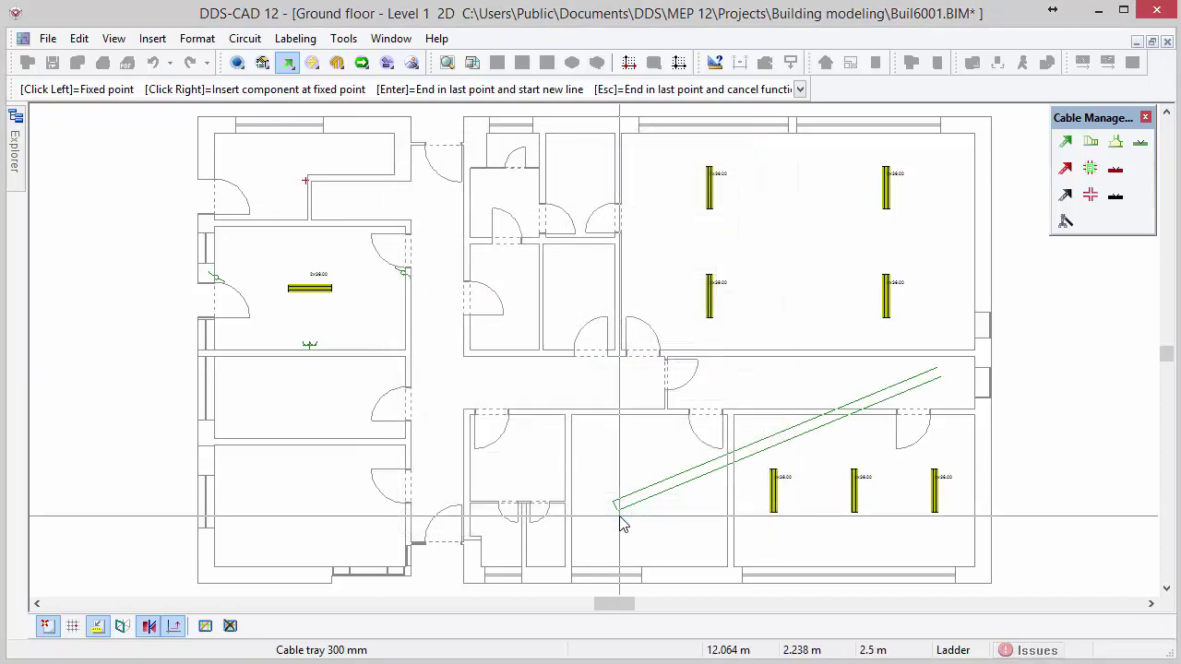
Route the cable ladder along the corridor, offset it around the inner doorway, and run it up the vertical corridor before ending the command.
{"action": "left_click", "coordinate": [739, 386]}
{"action": "key", "text": "Escape"}
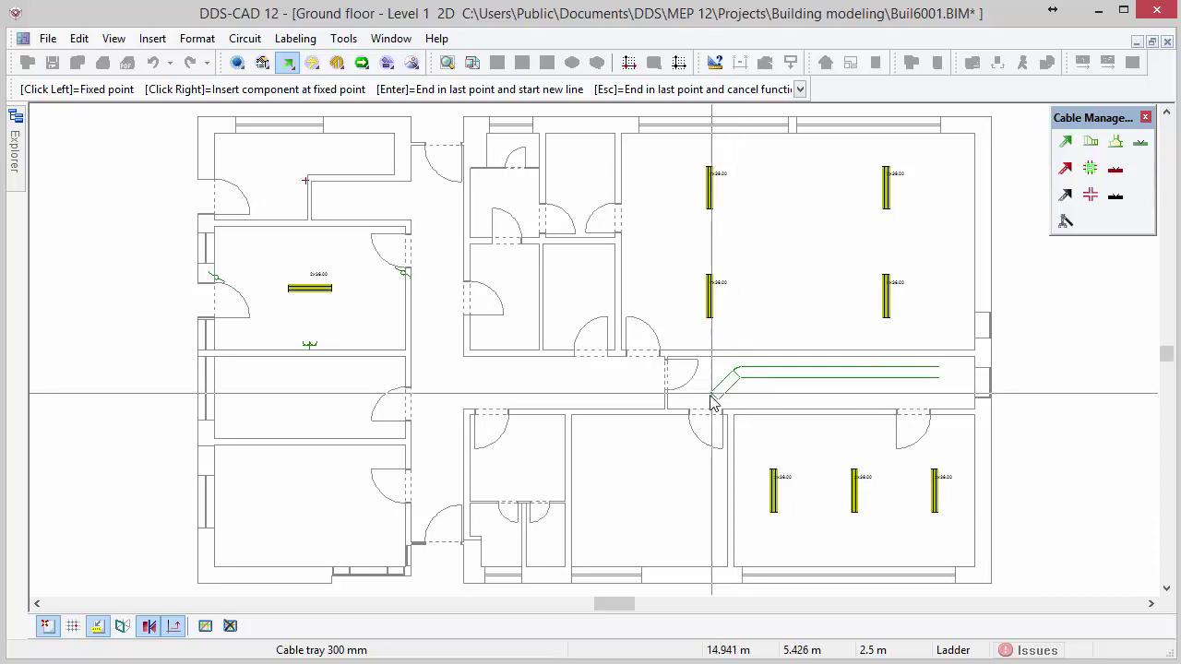
{"action": "left_click", "coordinate": [711, 401]}
{"action": "left_click", "coordinate": [643, 402]}
{"action": "left_click", "coordinate": [606, 380]}
{"action": "left_click", "coordinate": [449, 374]}
{"action": "left_click", "coordinate": [452, 203]}
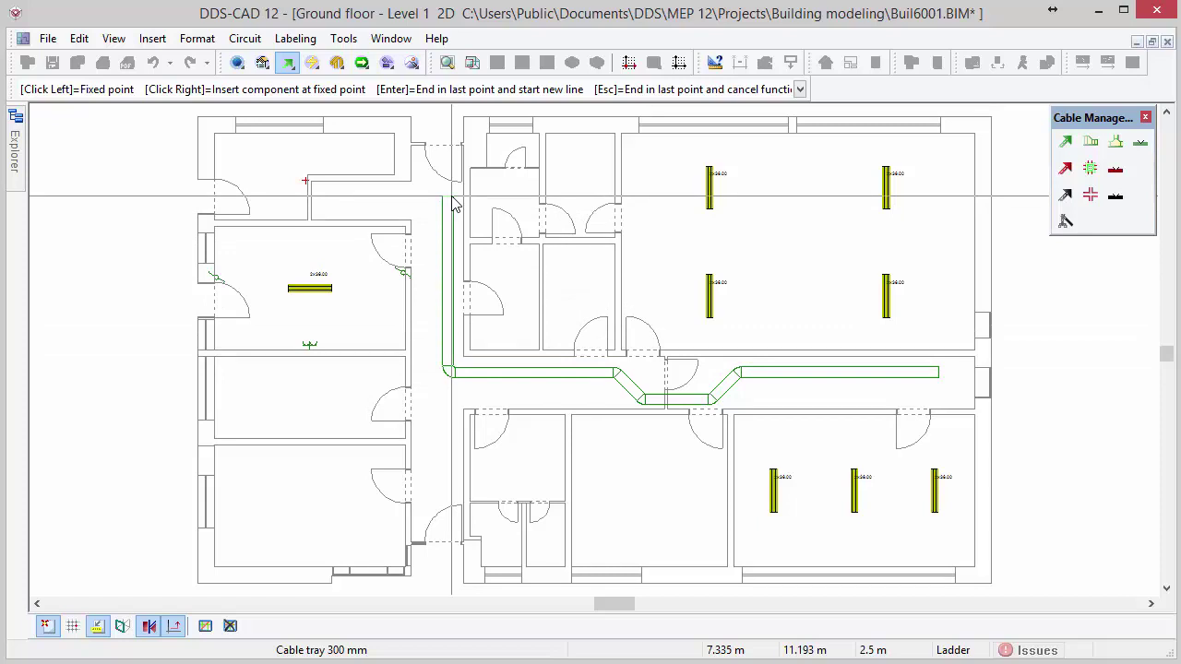
{"action": "key", "text": "Escape"}
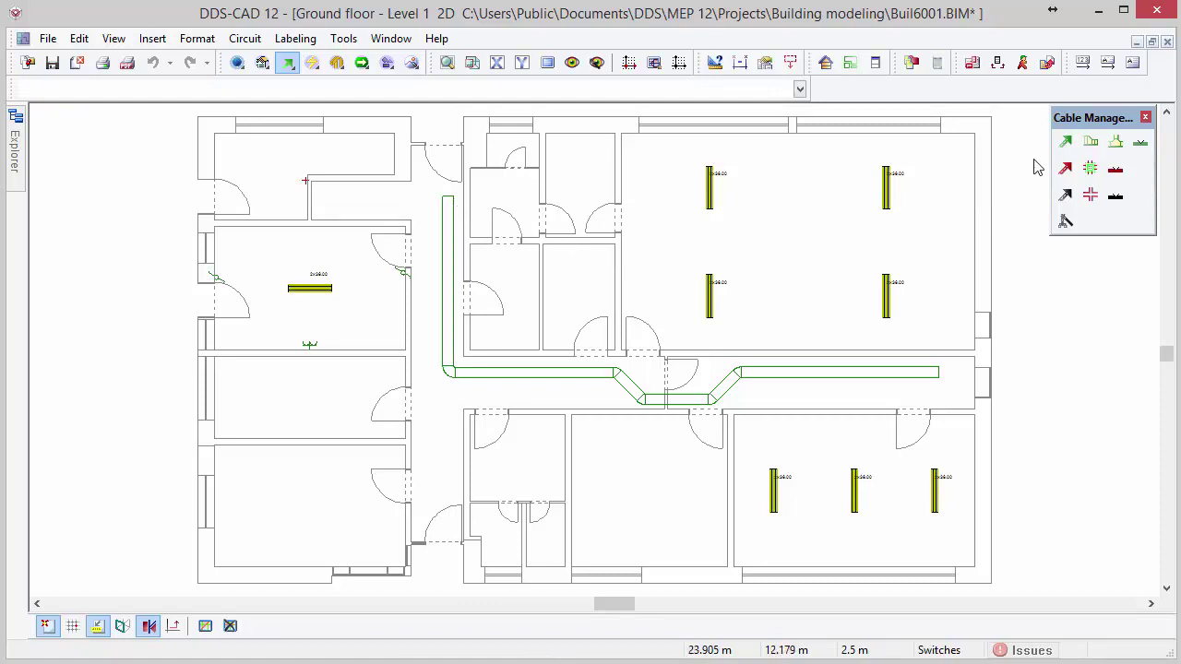
Insert a reducer in the horizontal ladder segment between the doorway offset and the corner, with a width of 200 mm.
{"action": "left_click", "coordinate": [1089, 144]}
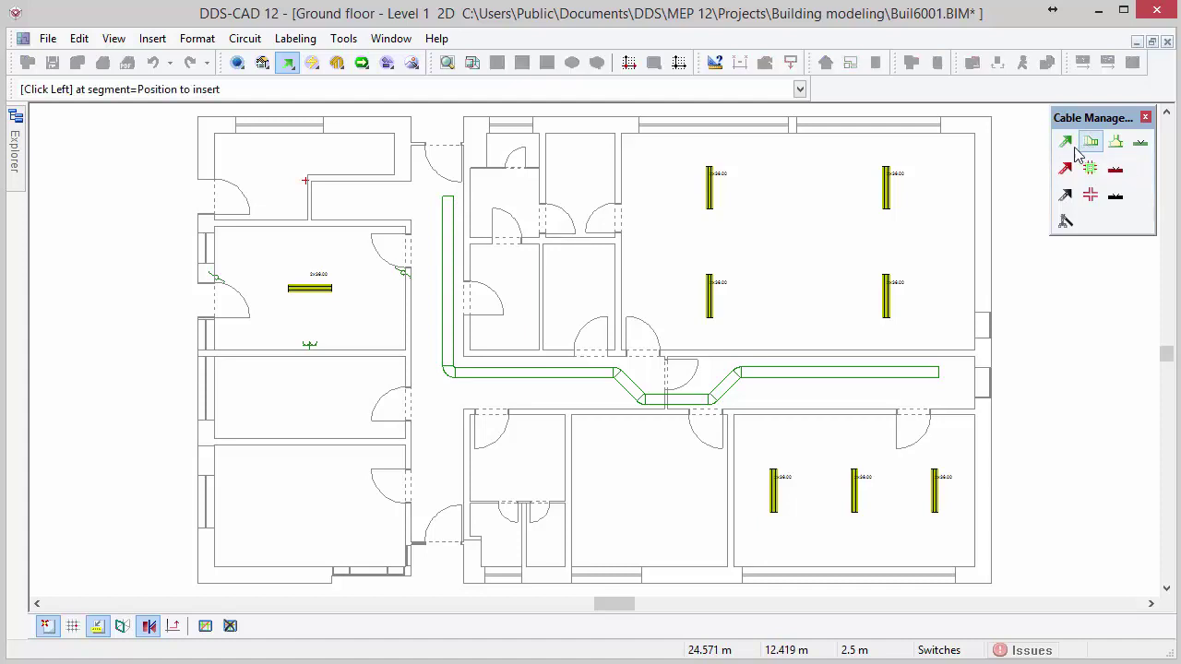
{"action": "left_click", "coordinate": [554, 373]}
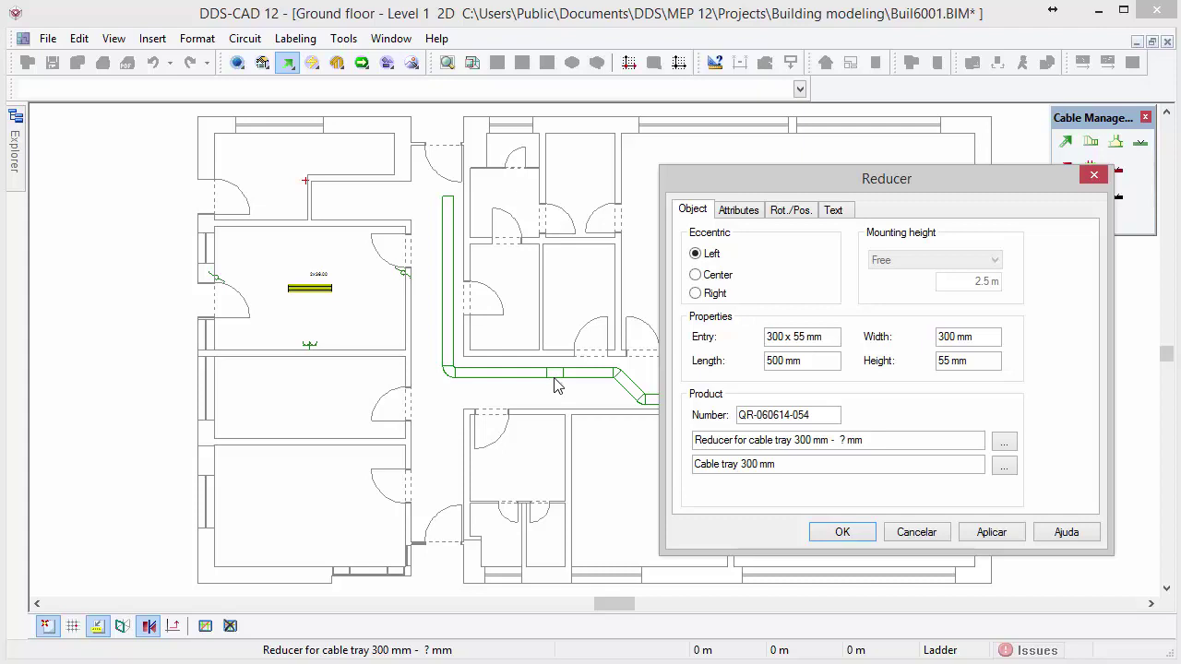
{"action": "left_click_drag", "start_coordinate": [985, 338], "coordinate": [916, 345]}
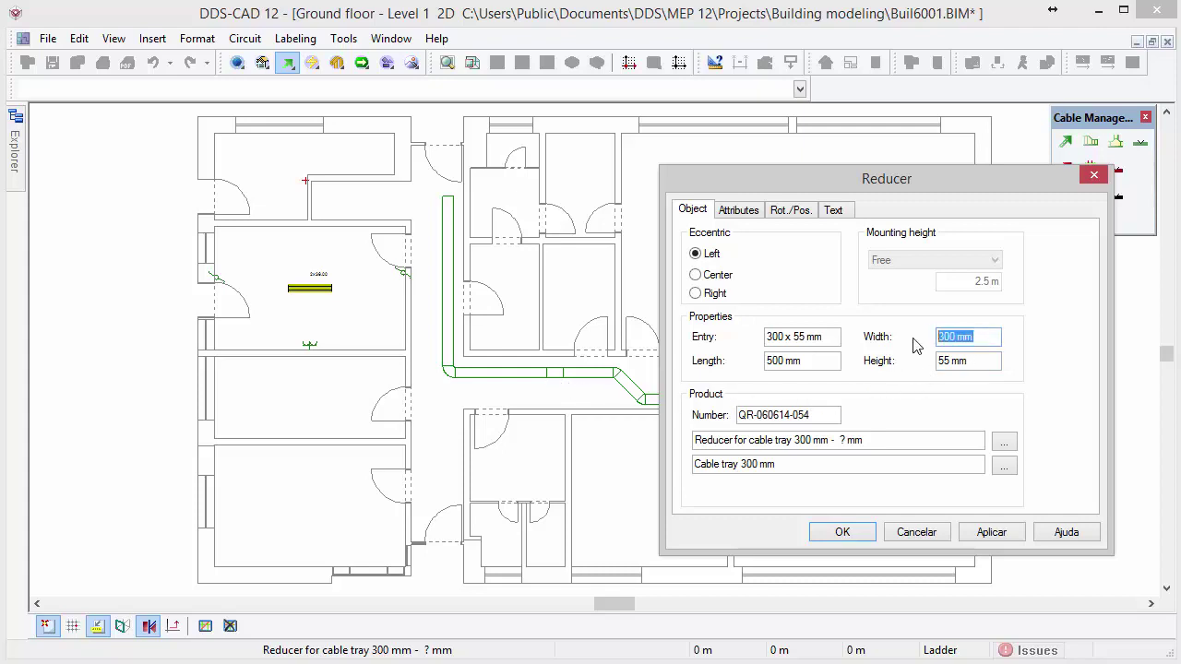
{"action": "type", "text": "200"}
{"action": "key", "text": "Tab"}
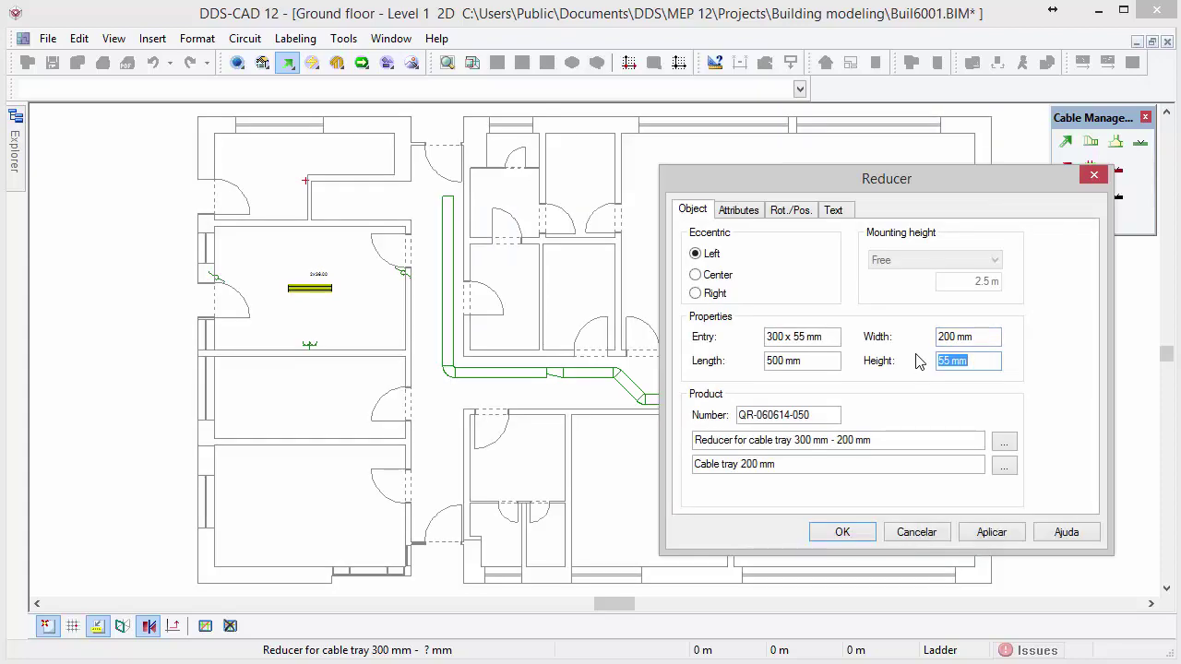
{"action": "left_click", "coordinate": [847, 532]}
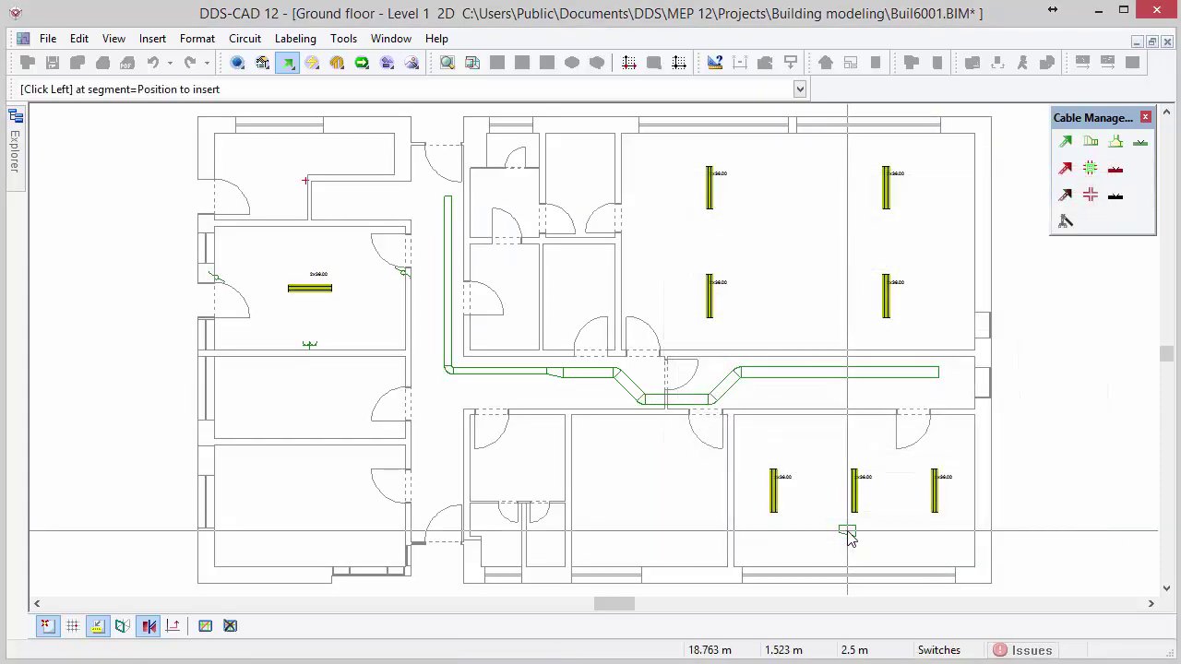
Create a new distribution board named DB1 using the product Distribution board 120 RU 800x550x275 mm.
{"action": "key", "text": "Escape"}
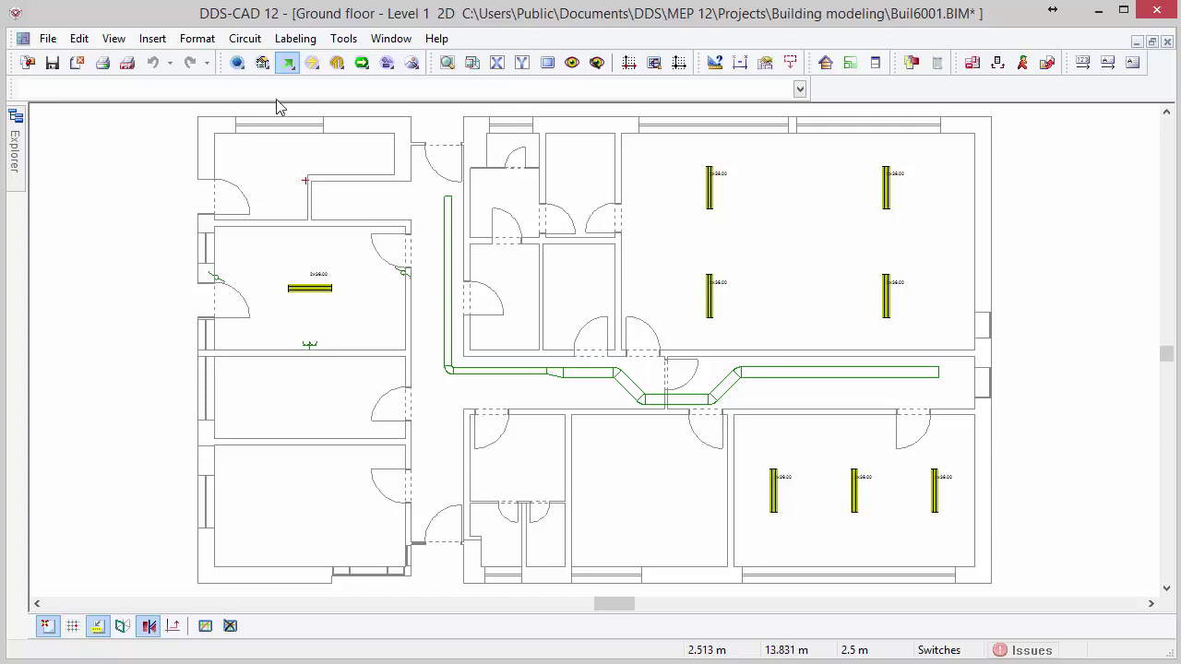
{"action": "left_click", "coordinate": [237, 64]}
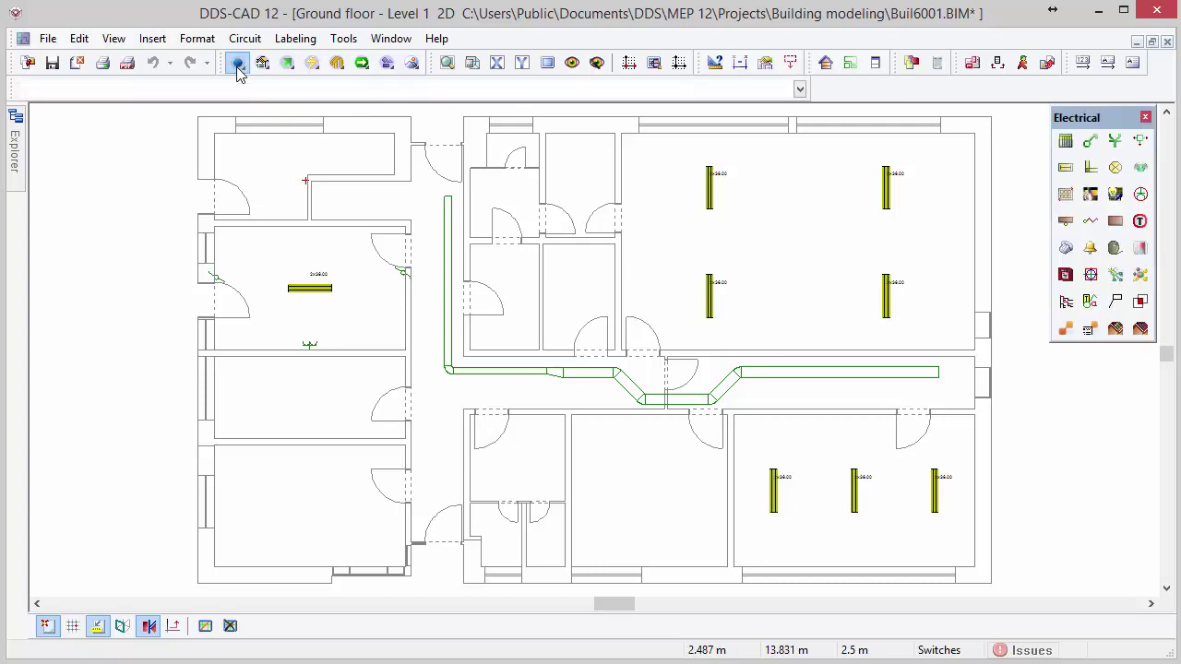
{"action": "left_click", "coordinate": [1066, 144]}
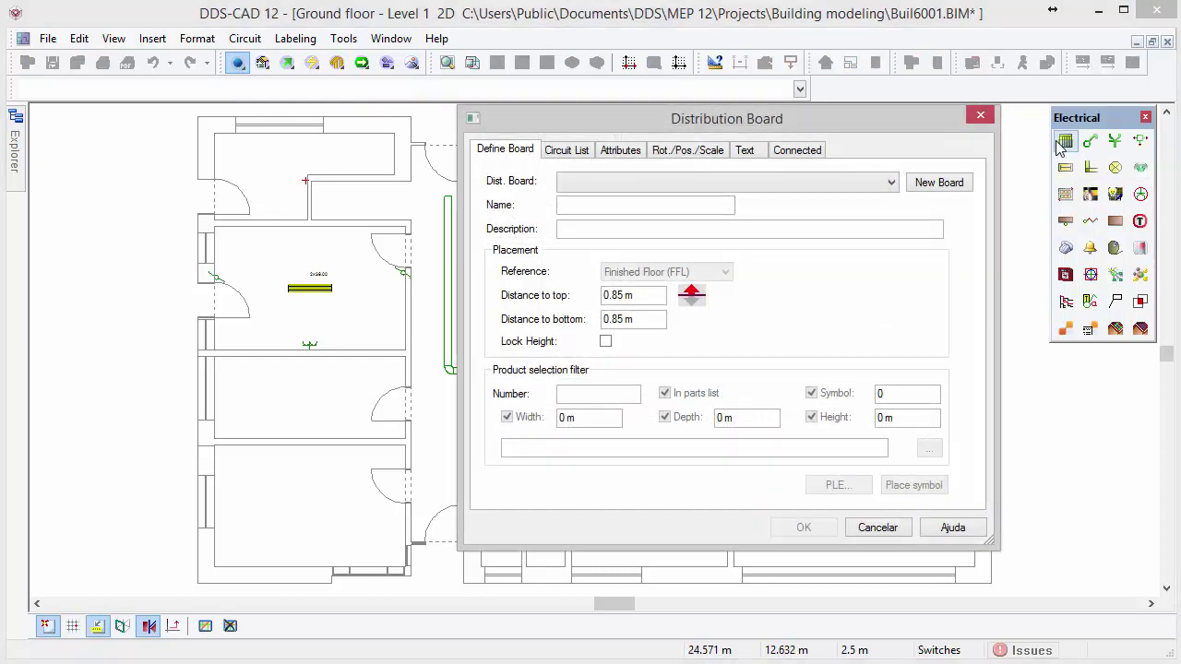
{"action": "left_click", "coordinate": [941, 183]}
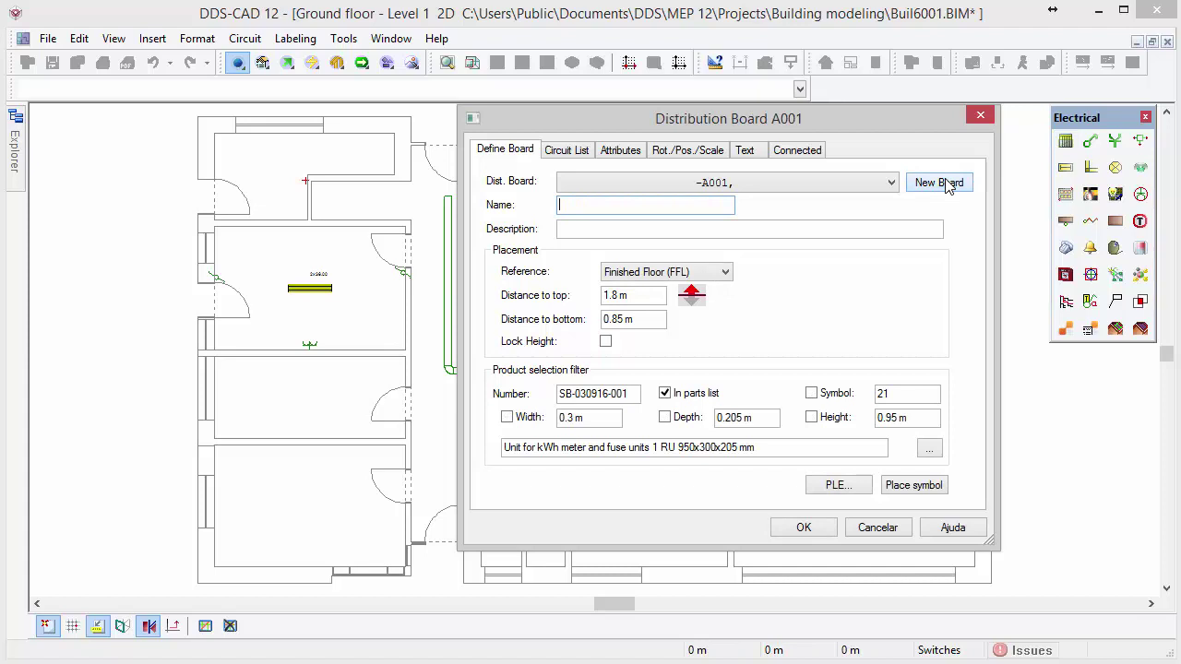
{"action": "type", "text": "DB1"}
{"action": "left_click", "coordinate": [929, 449]}
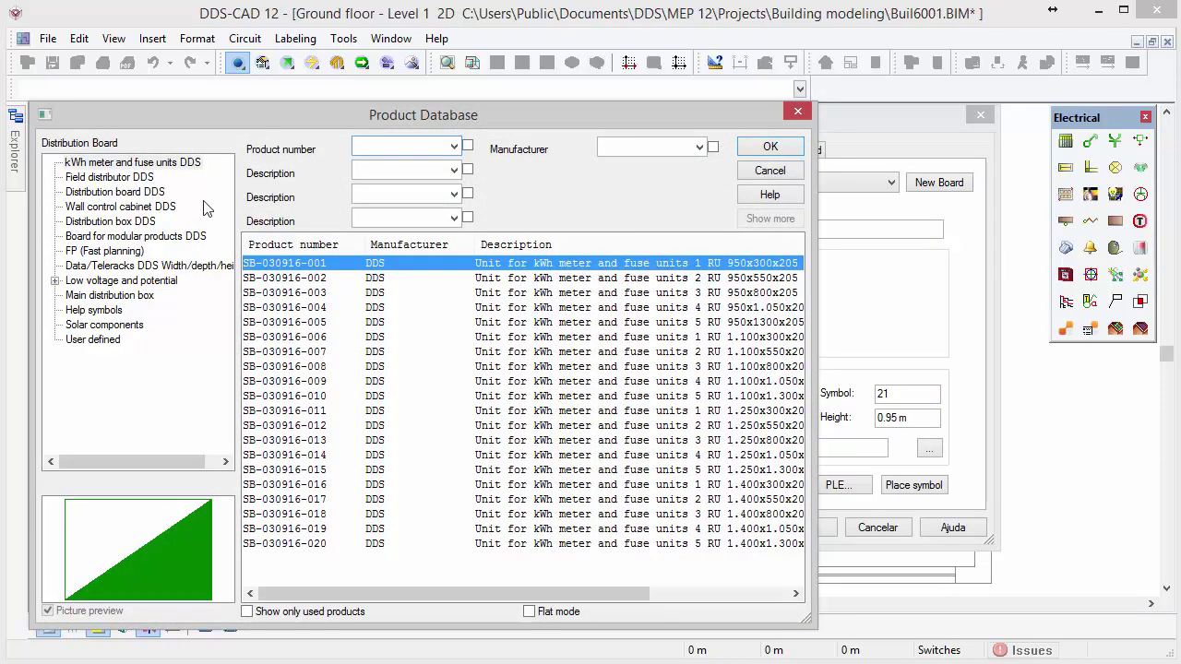
{"action": "left_click", "coordinate": [151, 192]}
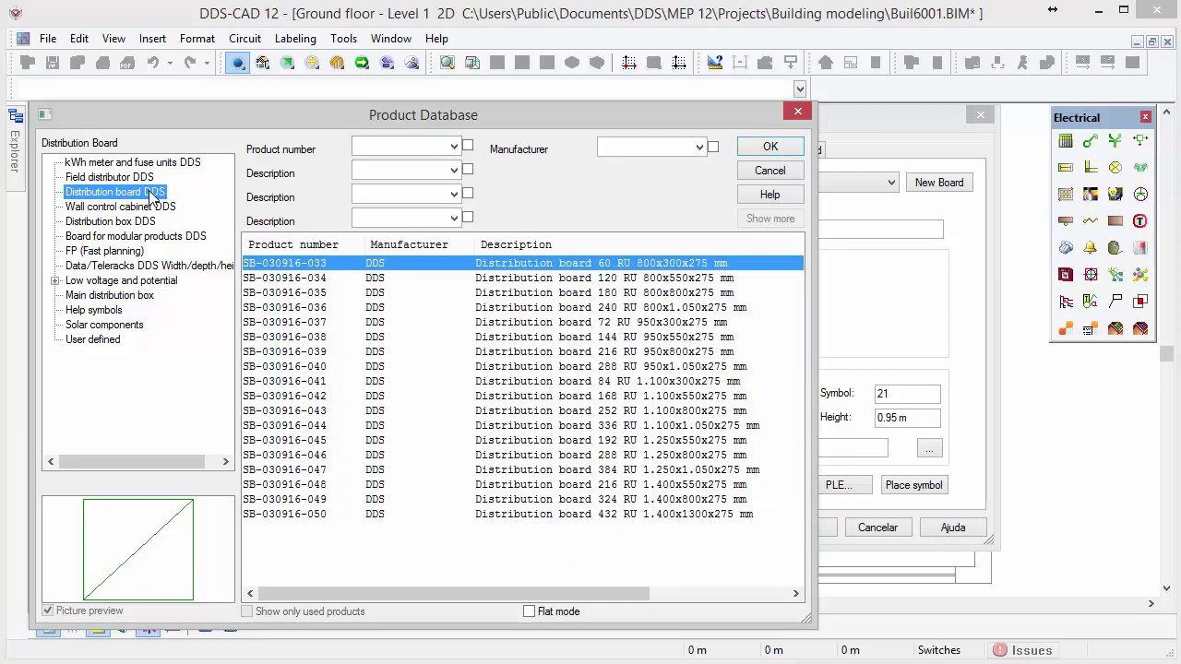
{"action": "left_click", "coordinate": [485, 279]}
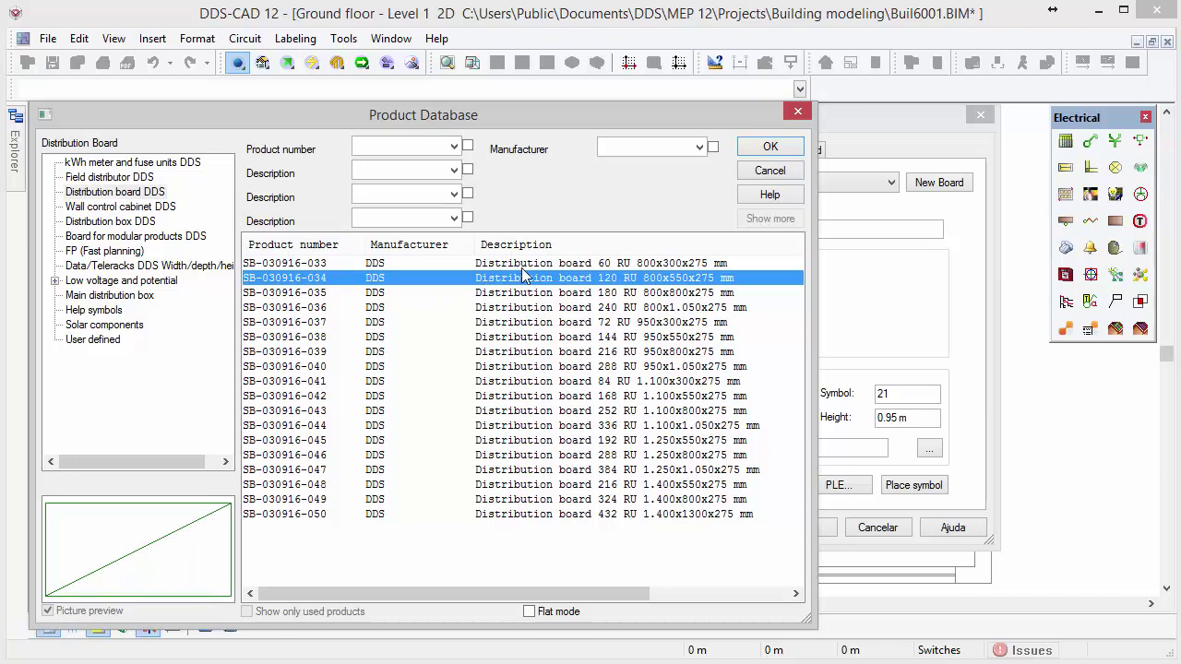
{"action": "left_click", "coordinate": [768, 147]}
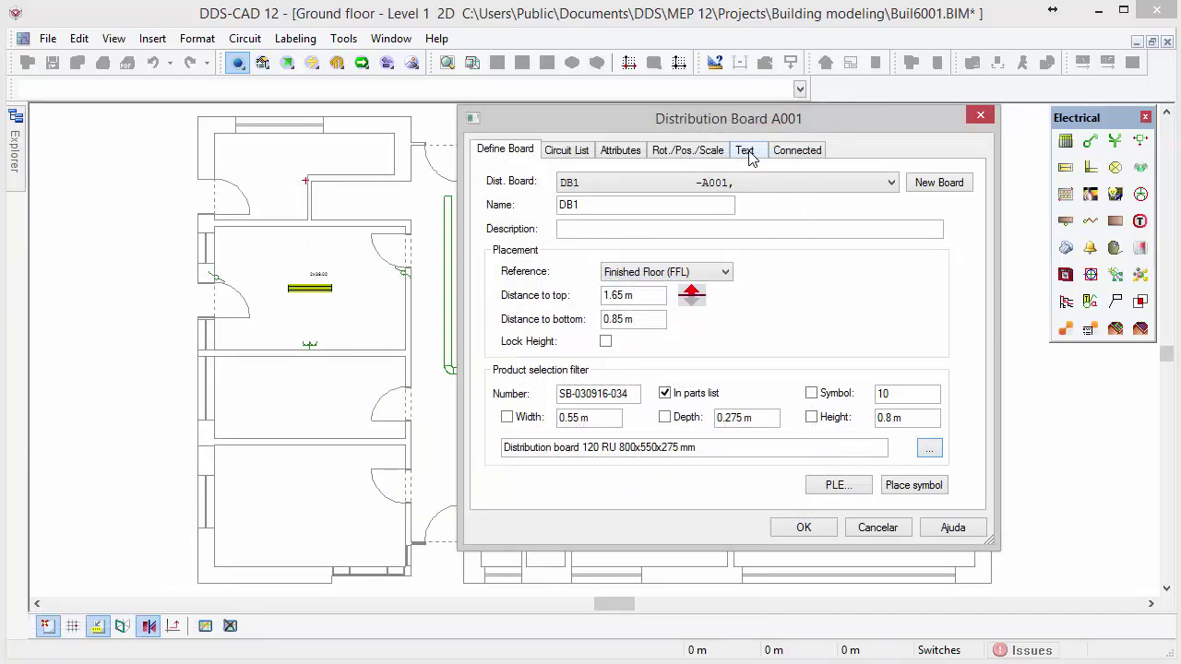
Add a supply circuit with protective device and cable to DB1: 63 A main load, 80% modification factor, 3-pole E63 A SMCB and Global L1-L3/N/PE netform.
{"action": "left_click", "coordinate": [581, 155]}
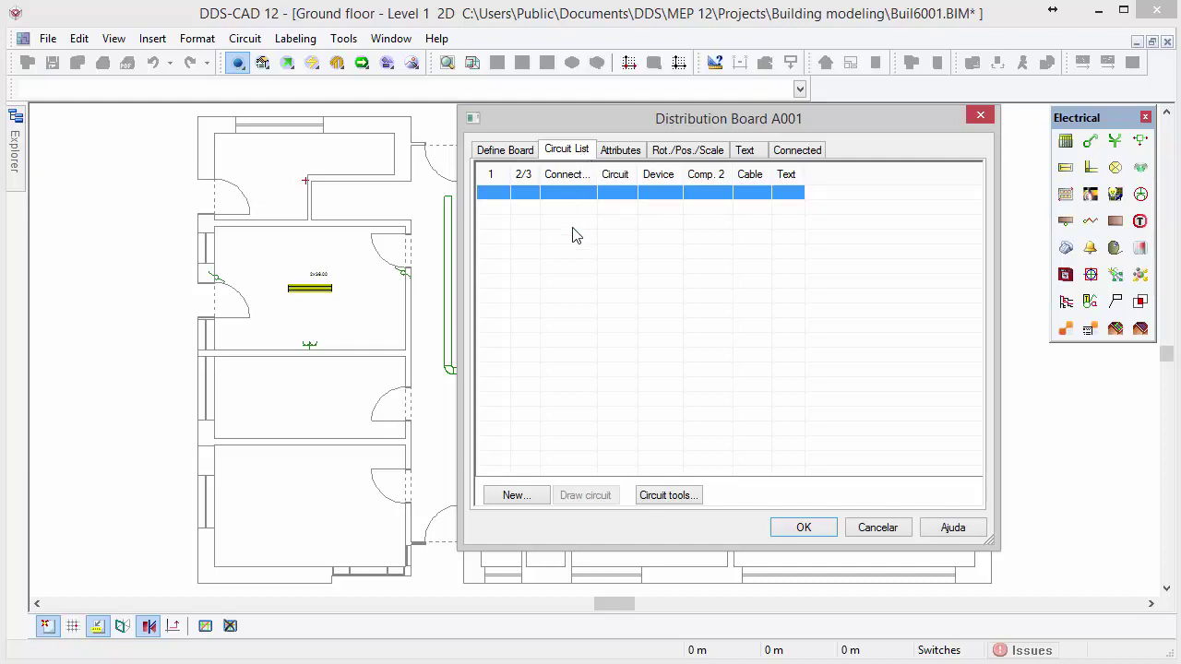
{"action": "left_click", "coordinate": [541, 490]}
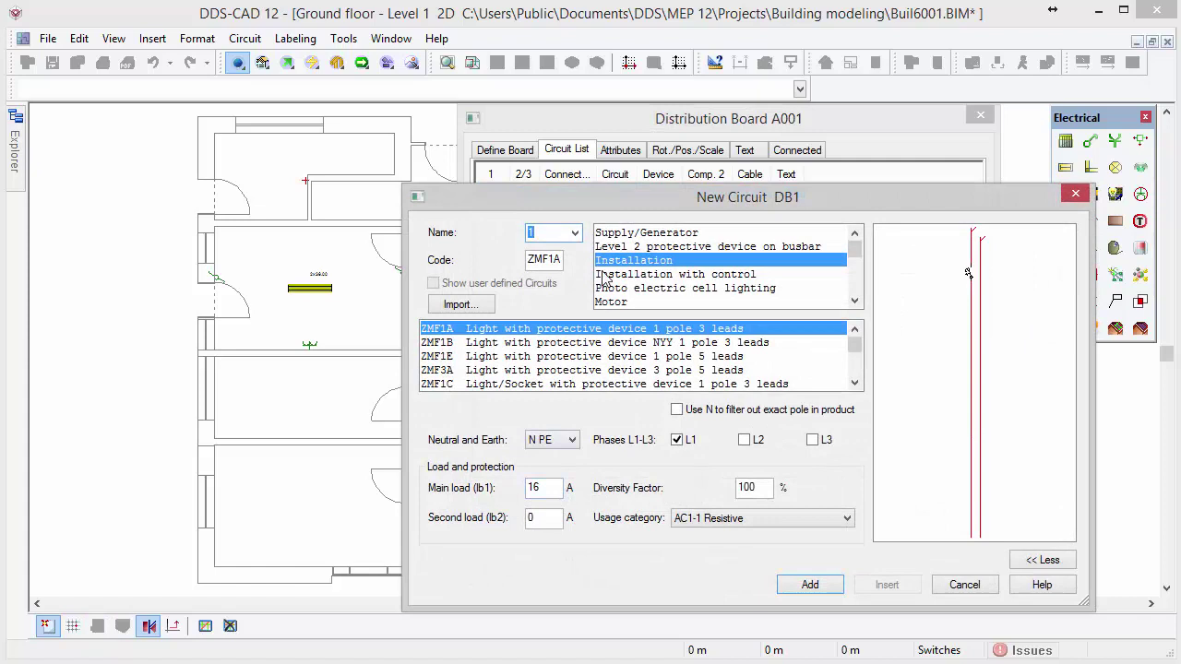
{"action": "left_click", "coordinate": [623, 237]}
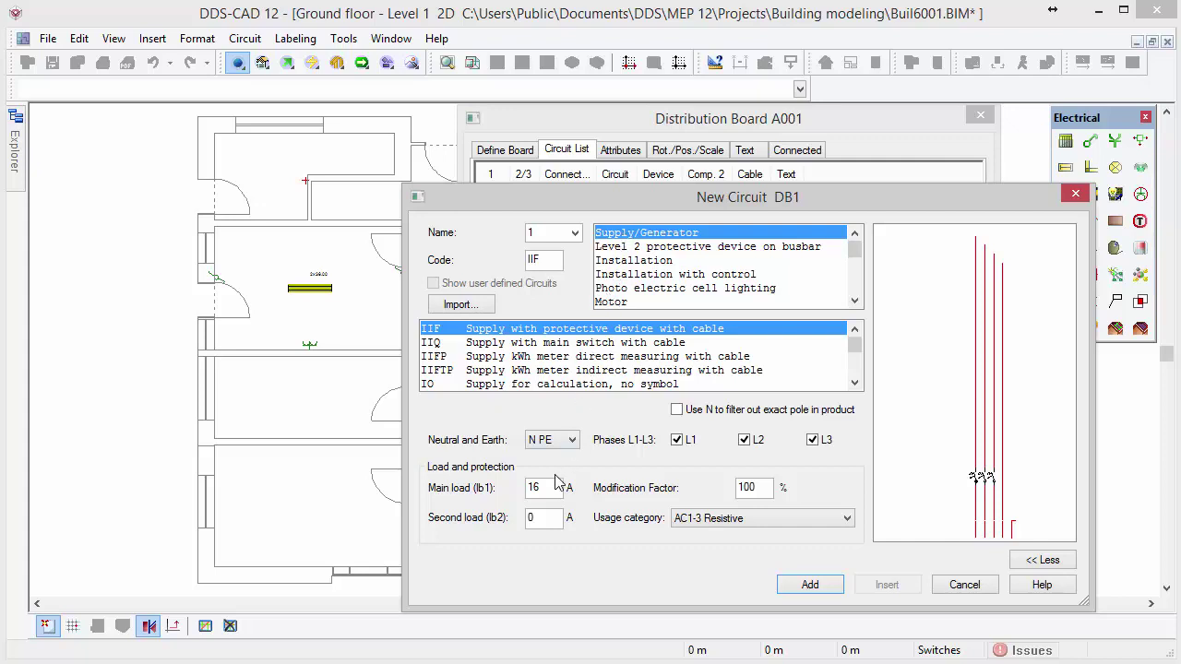
{"action": "left_click_drag", "start_coordinate": [537, 493], "coordinate": [527, 491]}
{"action": "type", "text": "63"}
{"action": "left_click_drag", "start_coordinate": [757, 486], "coordinate": [722, 491]}
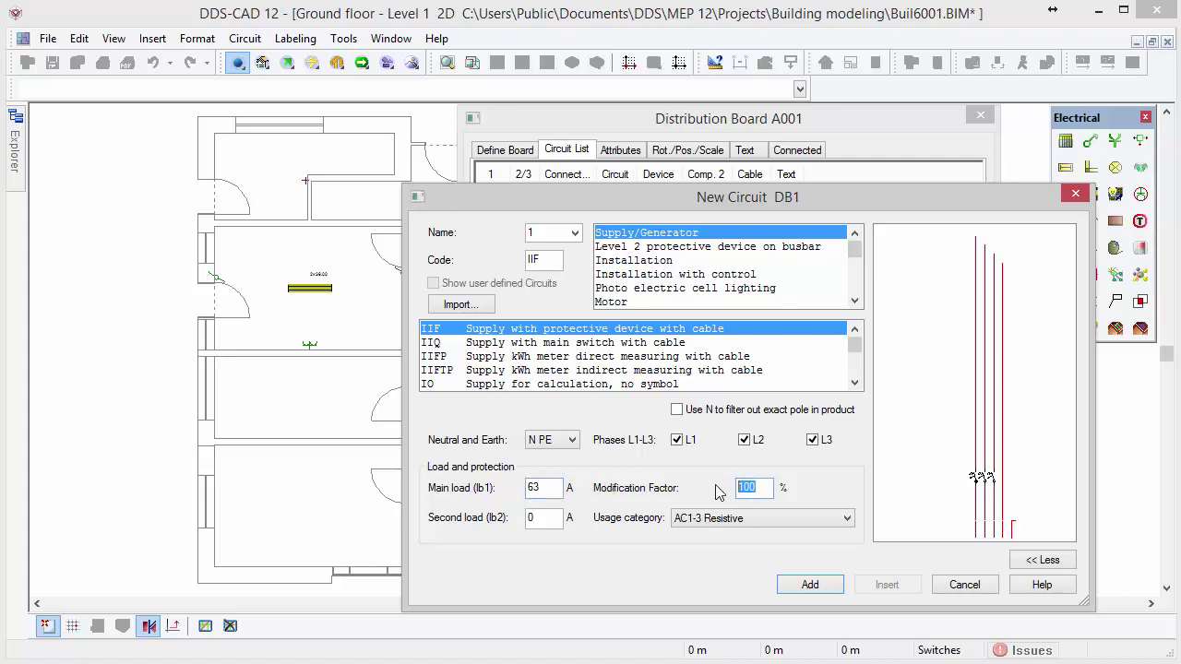
{"action": "type", "text": "80"}
{"action": "left_click", "coordinate": [810, 585]}
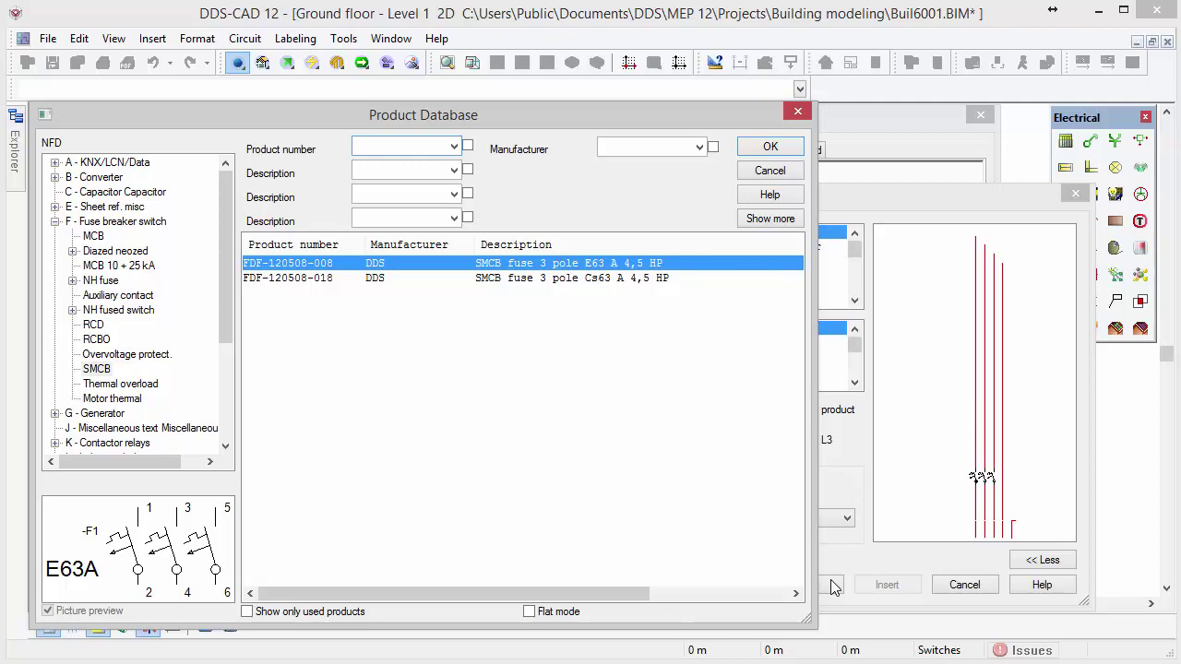
{"action": "left_click", "coordinate": [797, 153]}
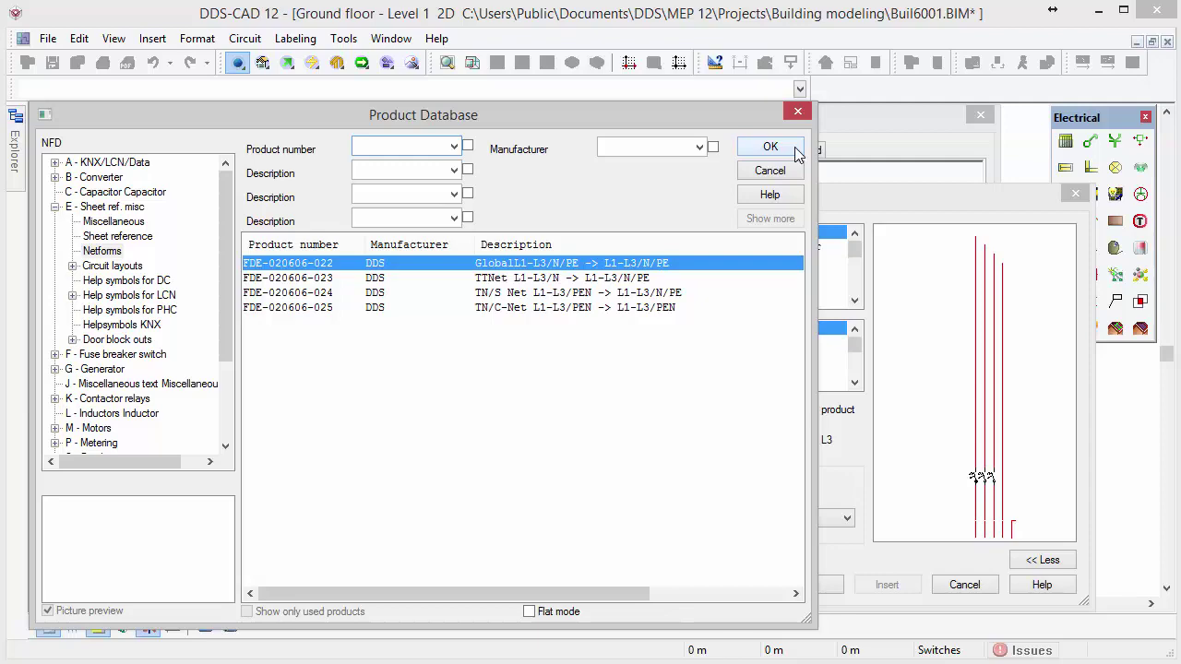
{"action": "left_click", "coordinate": [797, 150]}
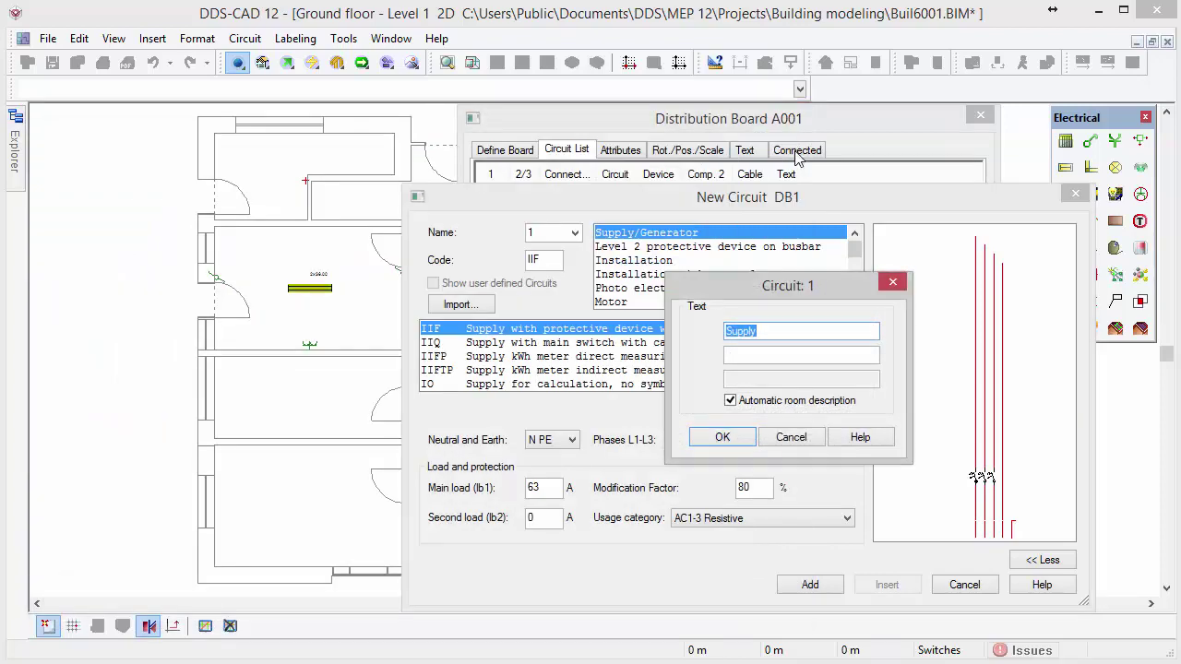
{"action": "left_click", "coordinate": [721, 436]}
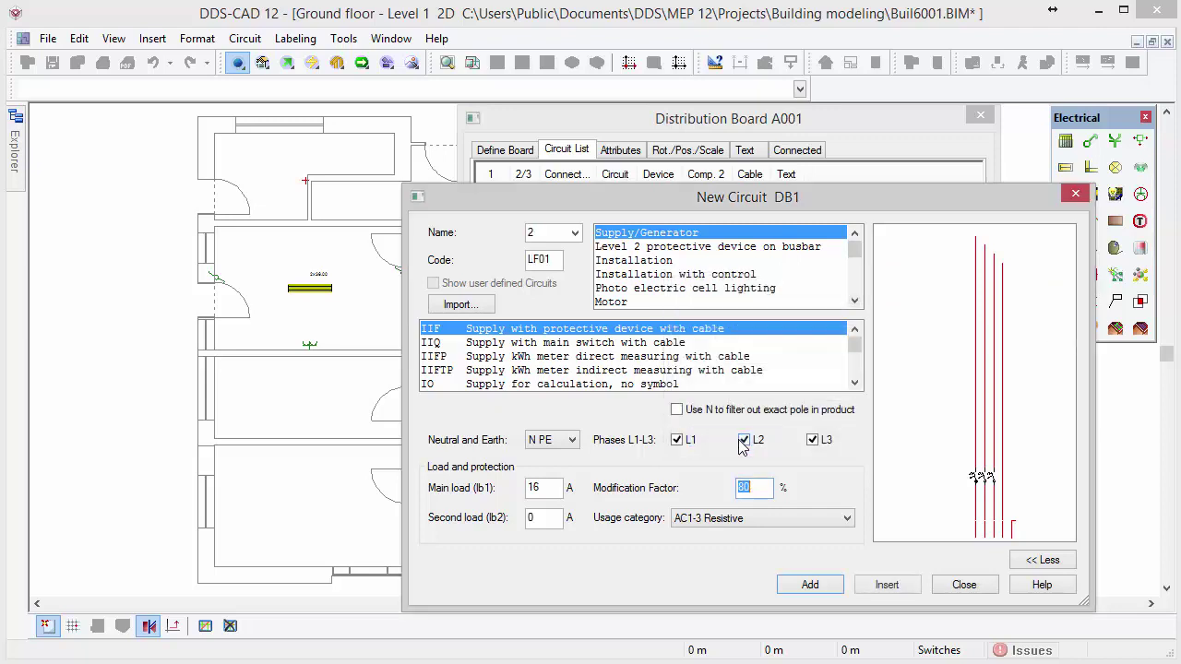
Add a level 2 circuit with protective device to DB1, with 25 A main load, 100% modification factor and a 3-pole D02 neozed pre-fuse.
{"action": "left_click", "coordinate": [742, 247]}
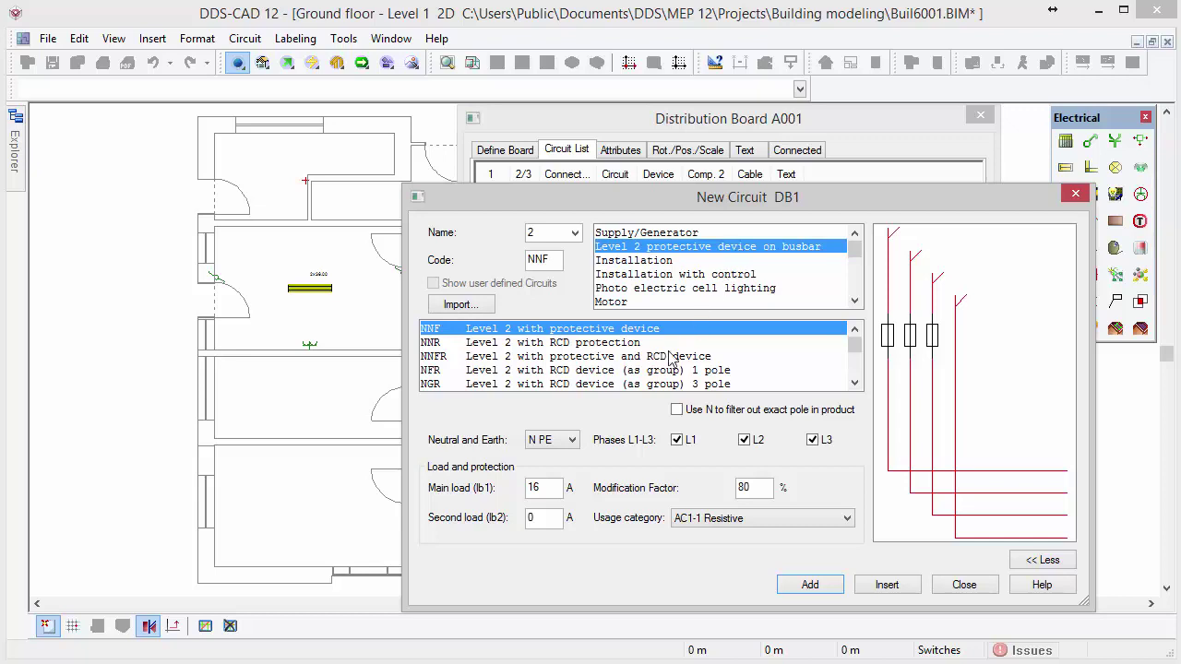
{"action": "left_click_drag", "start_coordinate": [541, 486], "coordinate": [522, 489]}
{"action": "type", "text": "25"}
{"action": "double_click", "coordinate": [748, 487]}
{"action": "type", "text": "100"}
{"action": "left_click", "coordinate": [810, 585]}
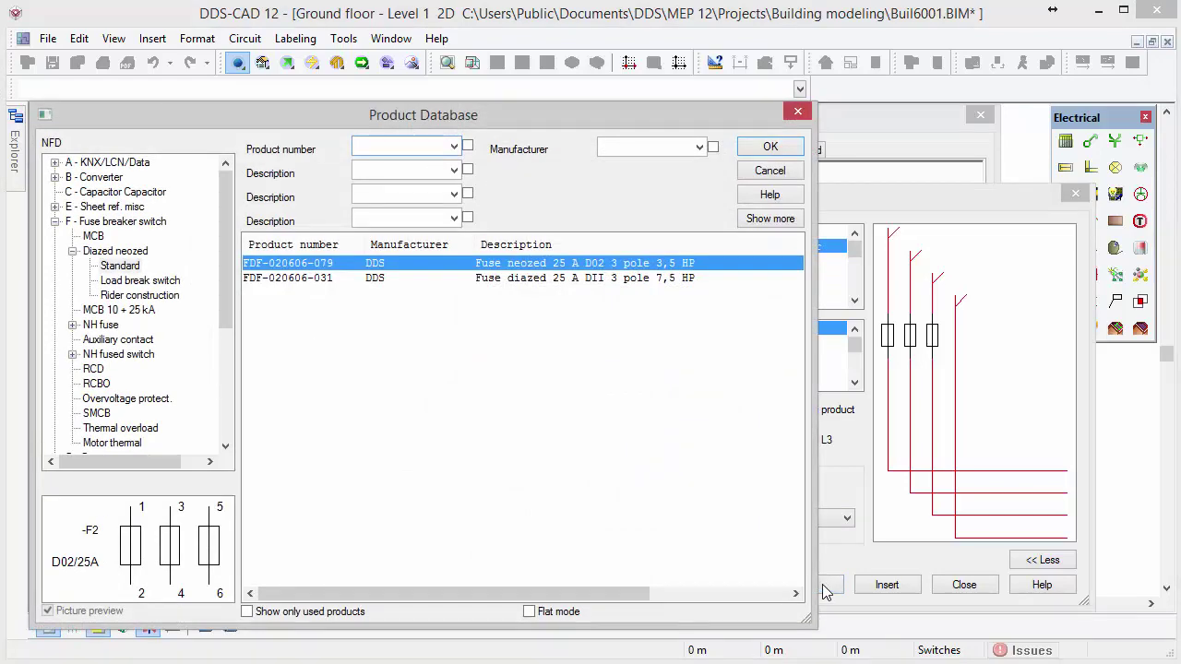
{"action": "left_click", "coordinate": [789, 150]}
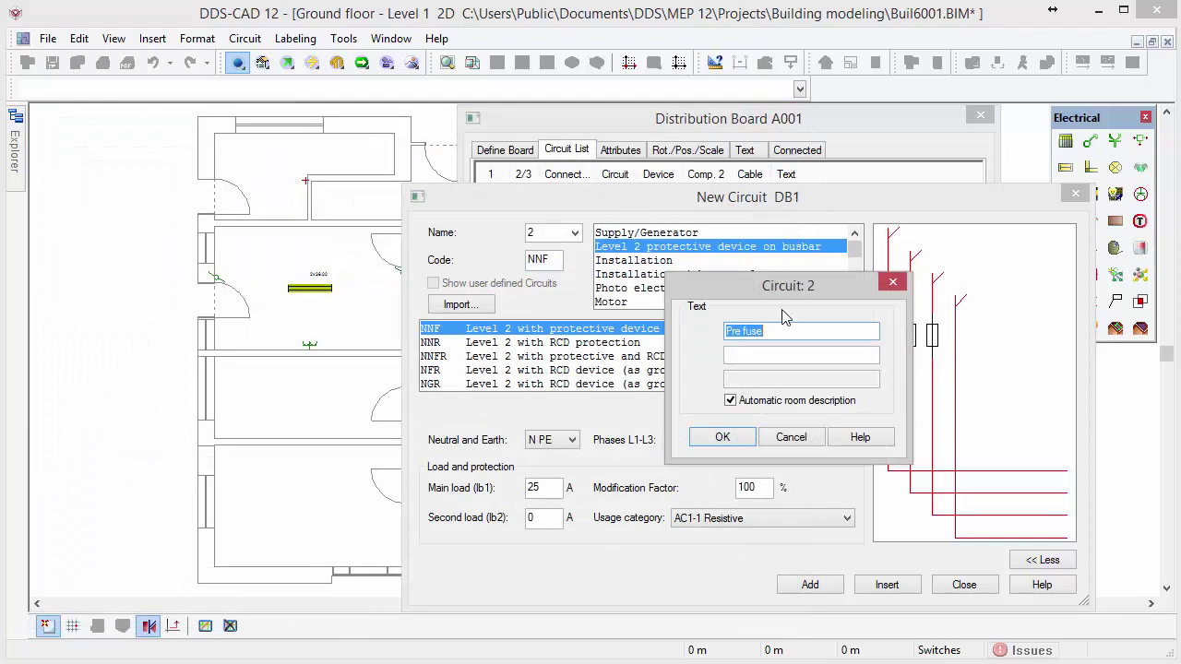
{"action": "left_click", "coordinate": [720, 437]}
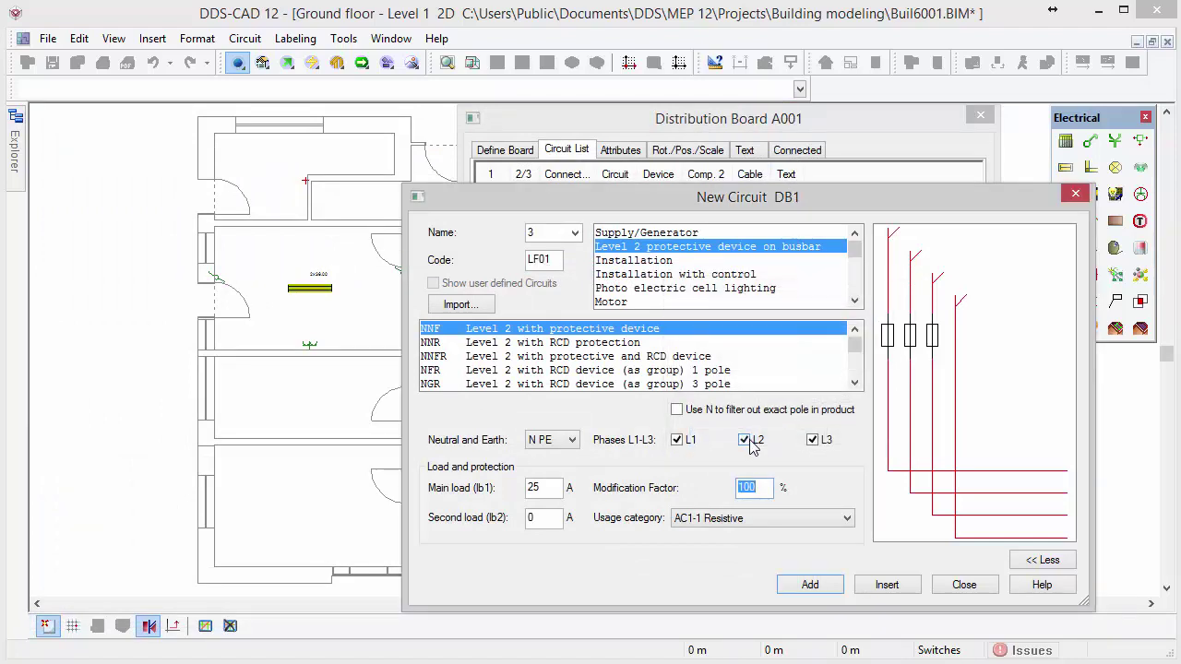
Add a 16 A one-pole lighting installation circuit with a 6 kA type B MCB, and extend the list with two more such lighting circuits.
{"action": "left_click", "coordinate": [671, 262]}
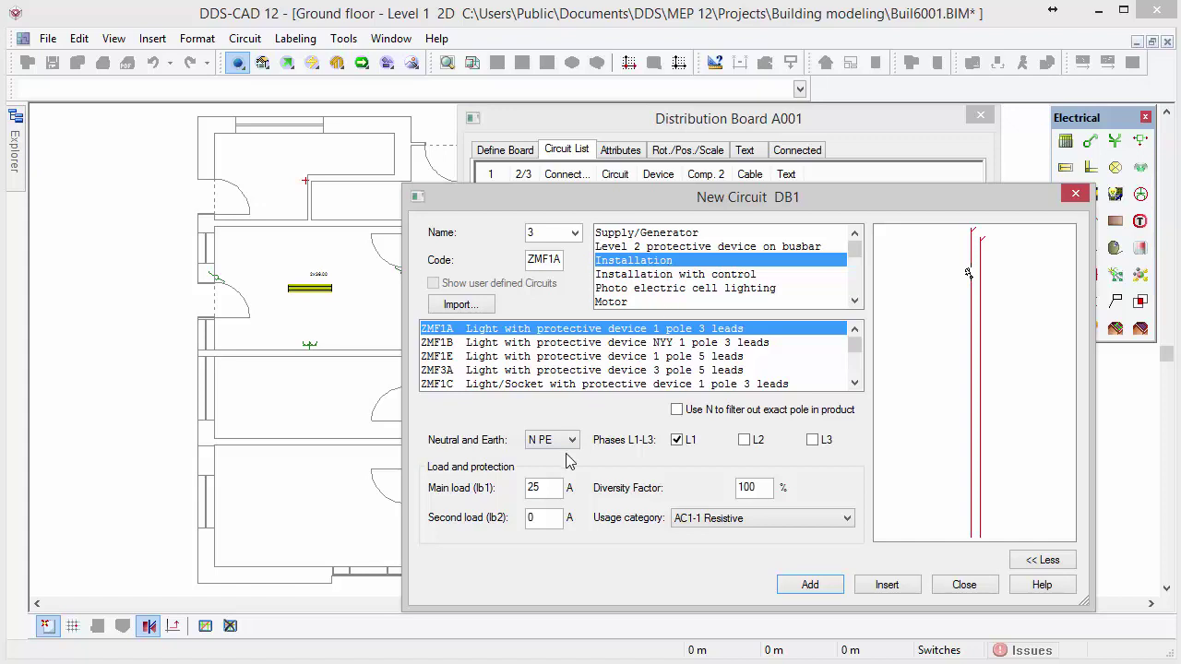
{"action": "left_click_drag", "start_coordinate": [541, 487], "coordinate": [522, 495]}
{"action": "type", "text": "16"}
{"action": "left_click", "coordinate": [810, 585]}
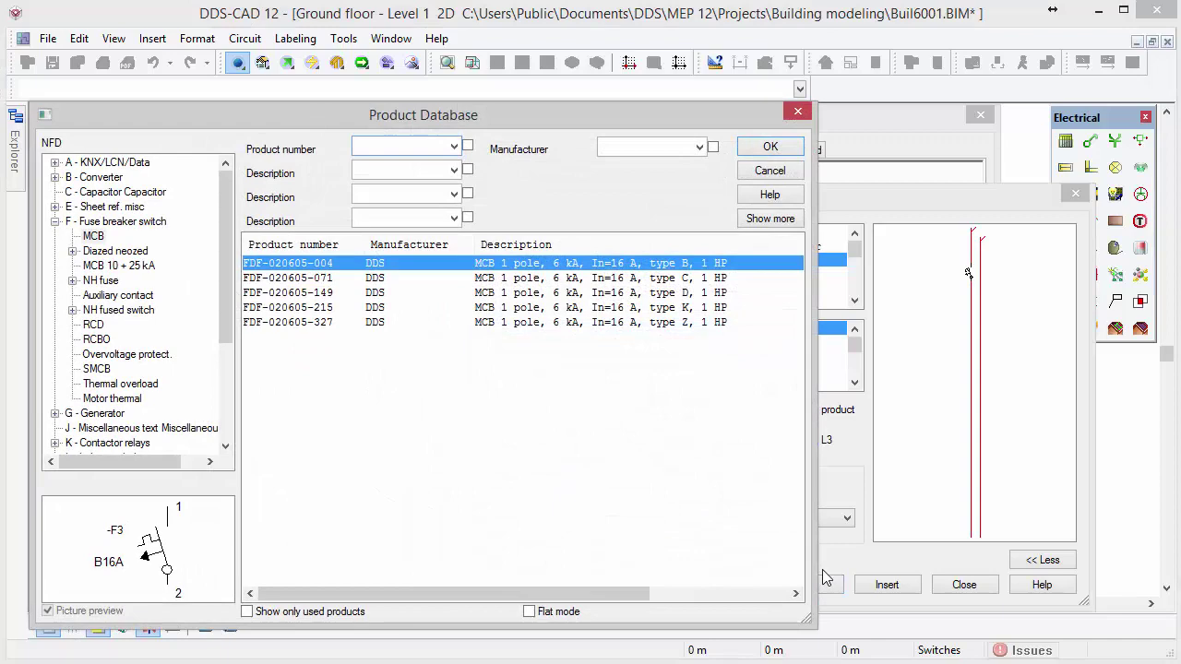
{"action": "left_click", "coordinate": [796, 152]}
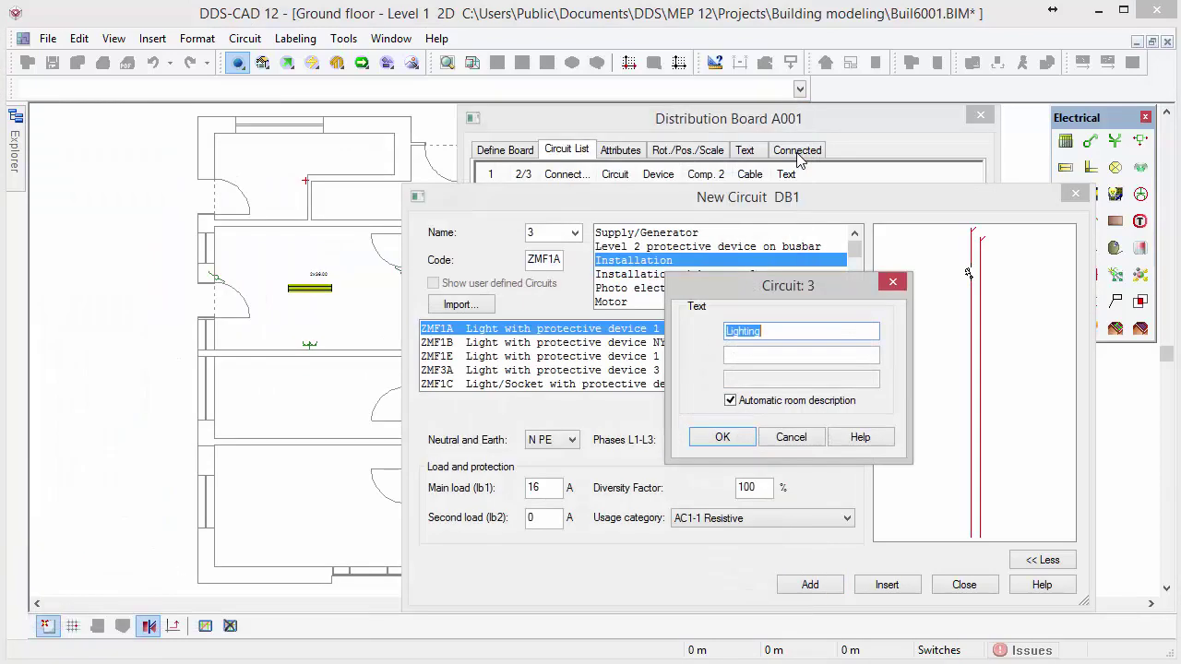
{"action": "left_click", "coordinate": [743, 437]}
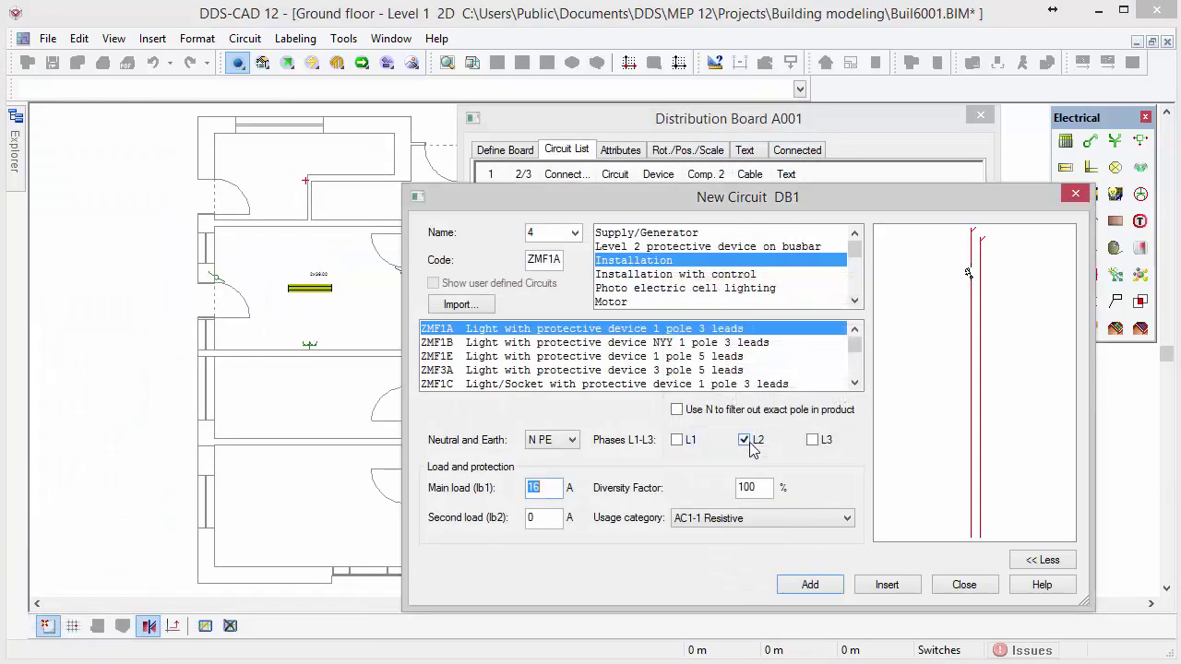
{"action": "left_click", "coordinate": [943, 588]}
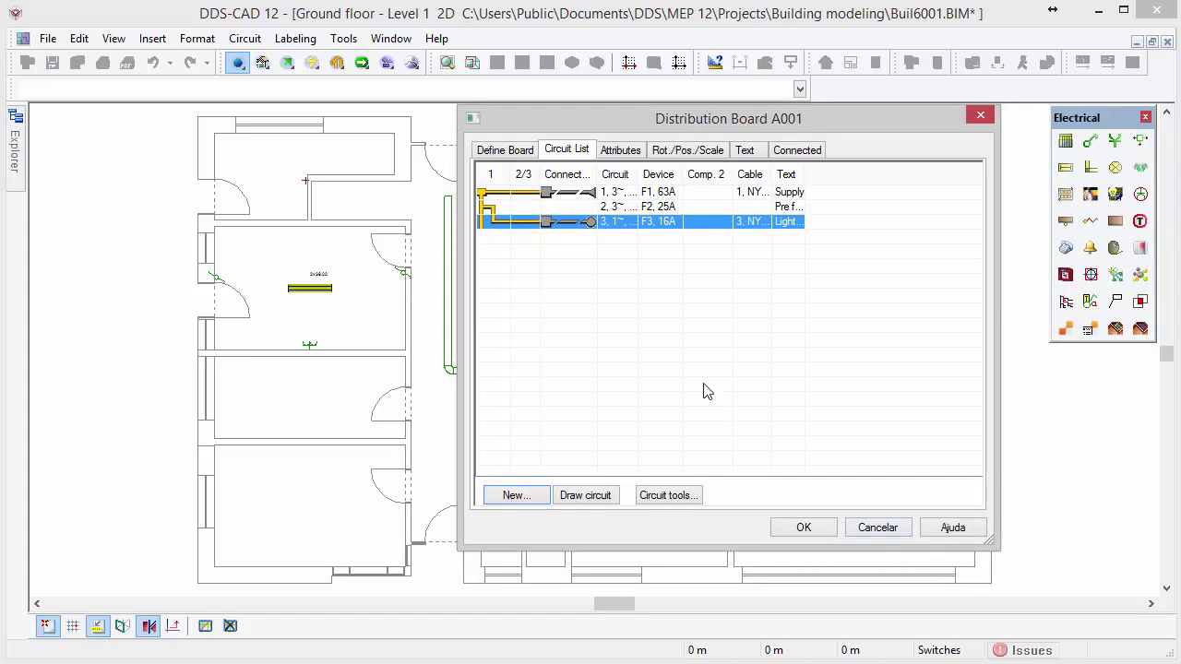
{"action": "key", "text": "Down"}
{"action": "key", "text": "Down"}
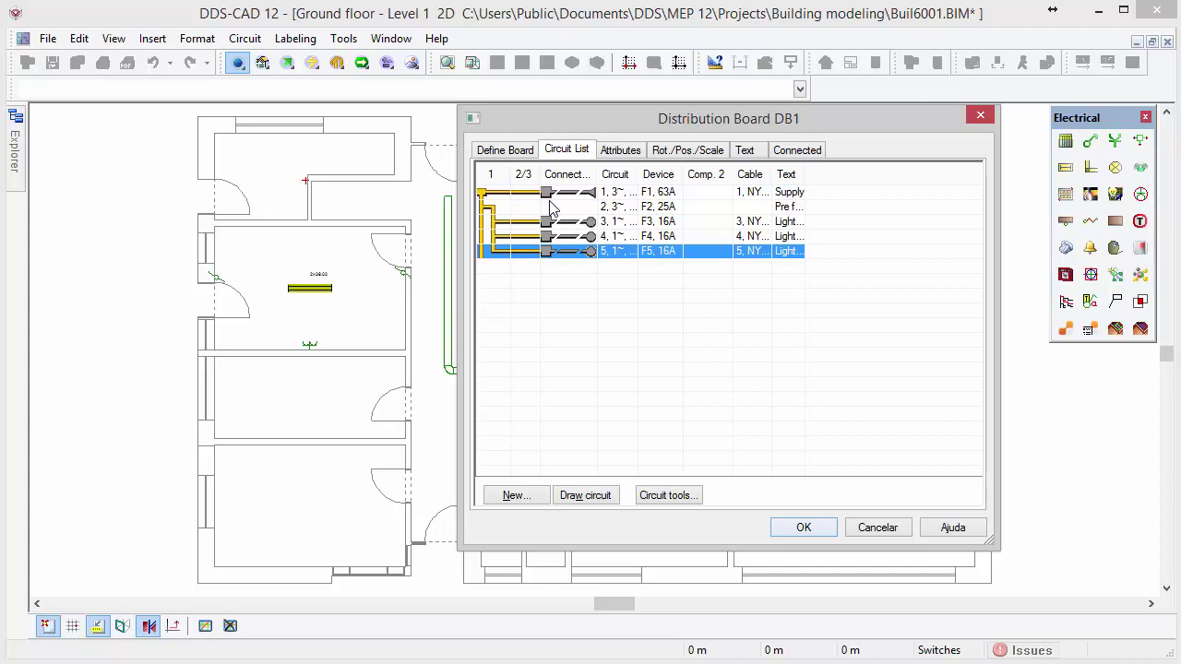
Place the DB1 board symbol on the lower corridor wall, between the cable ladder's reducer and the inner doorway.
{"action": "left_click", "coordinate": [520, 155]}
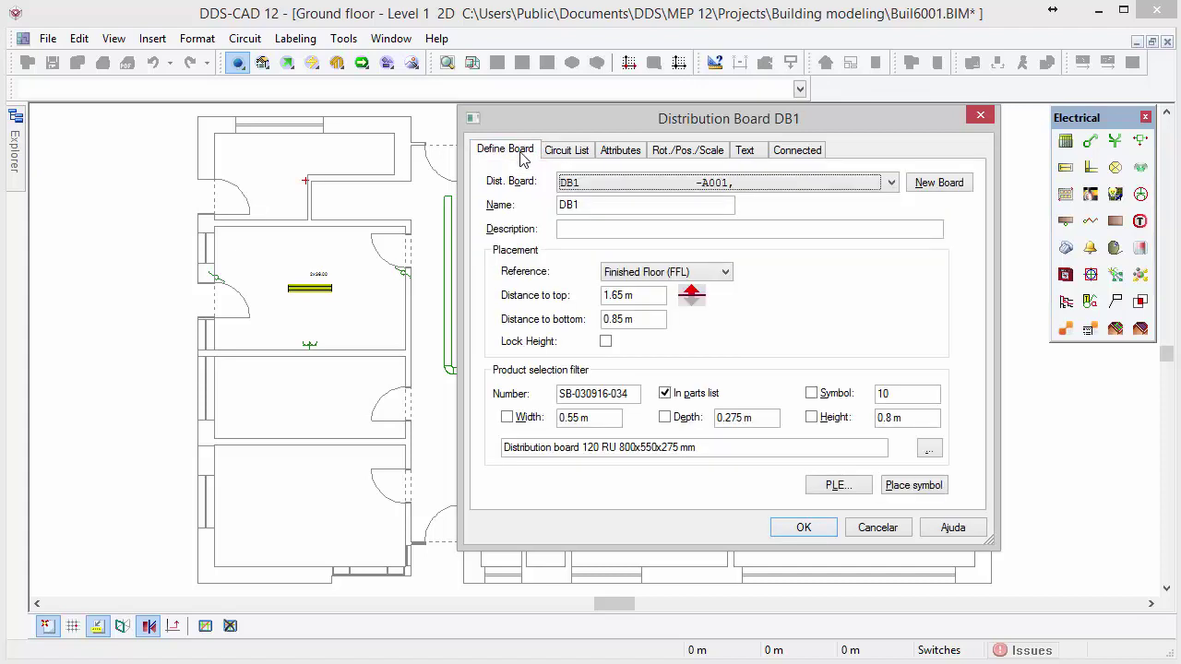
{"action": "left_click", "coordinate": [896, 491]}
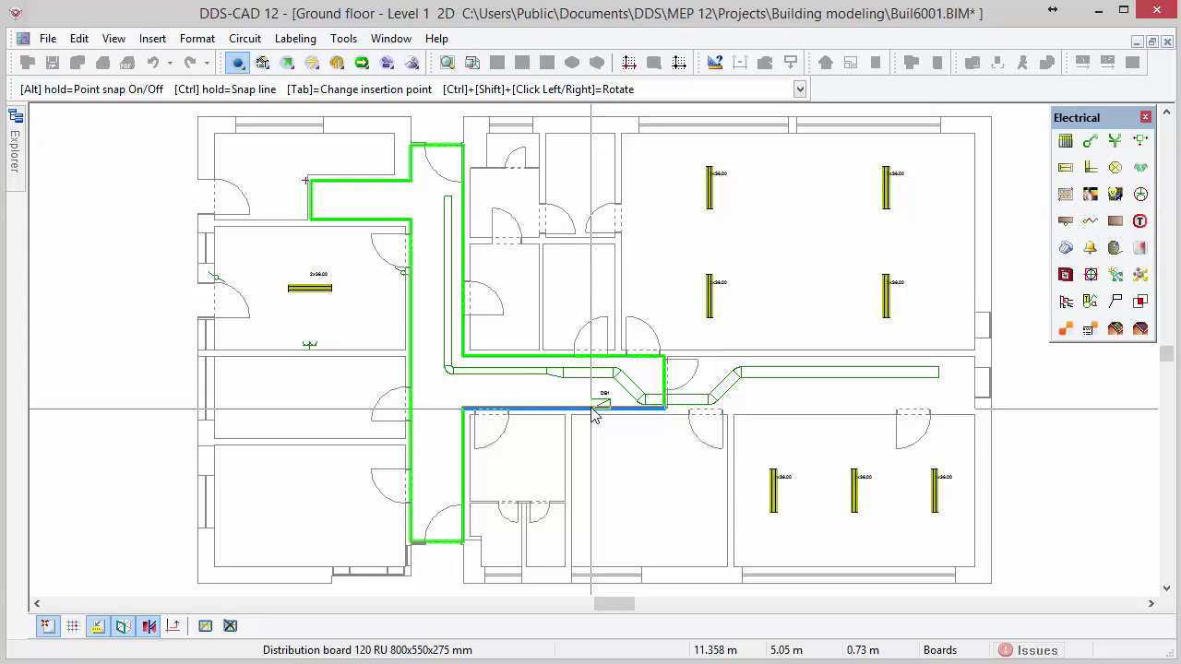
{"action": "left_click", "coordinate": [593, 413]}
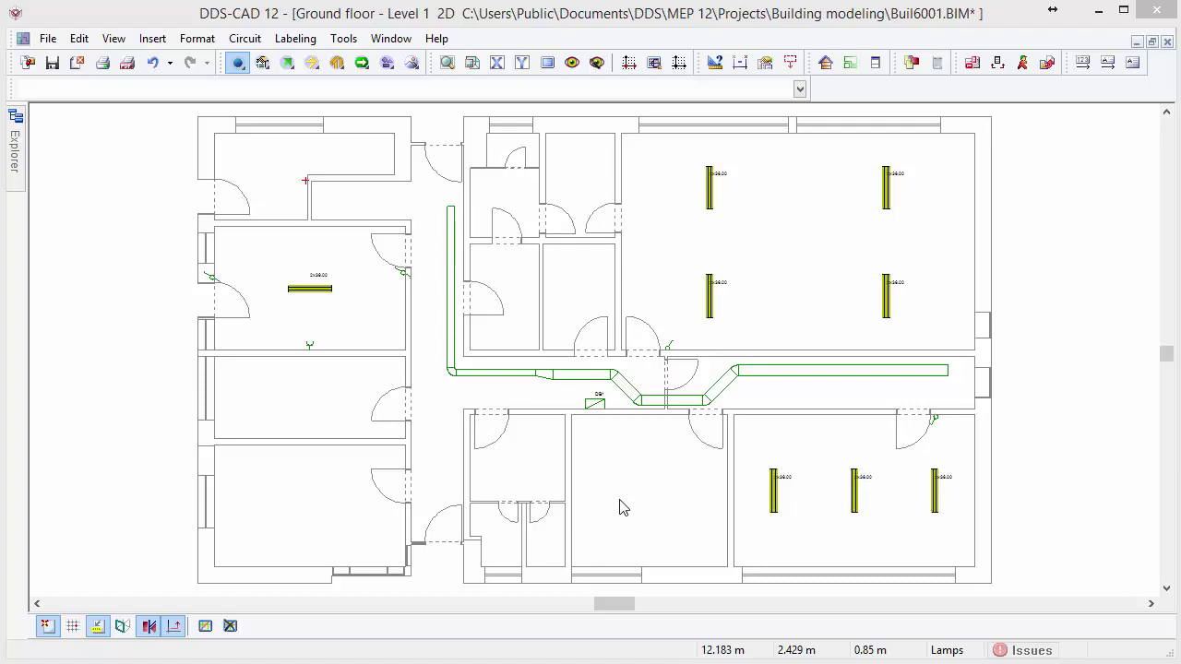
Show the DB1 circuit list and start drawing lighting circuit 3 with a conduit included for its NYM 3x1.5 mm² cable.
{"action": "right_click", "coordinate": [623, 635]}
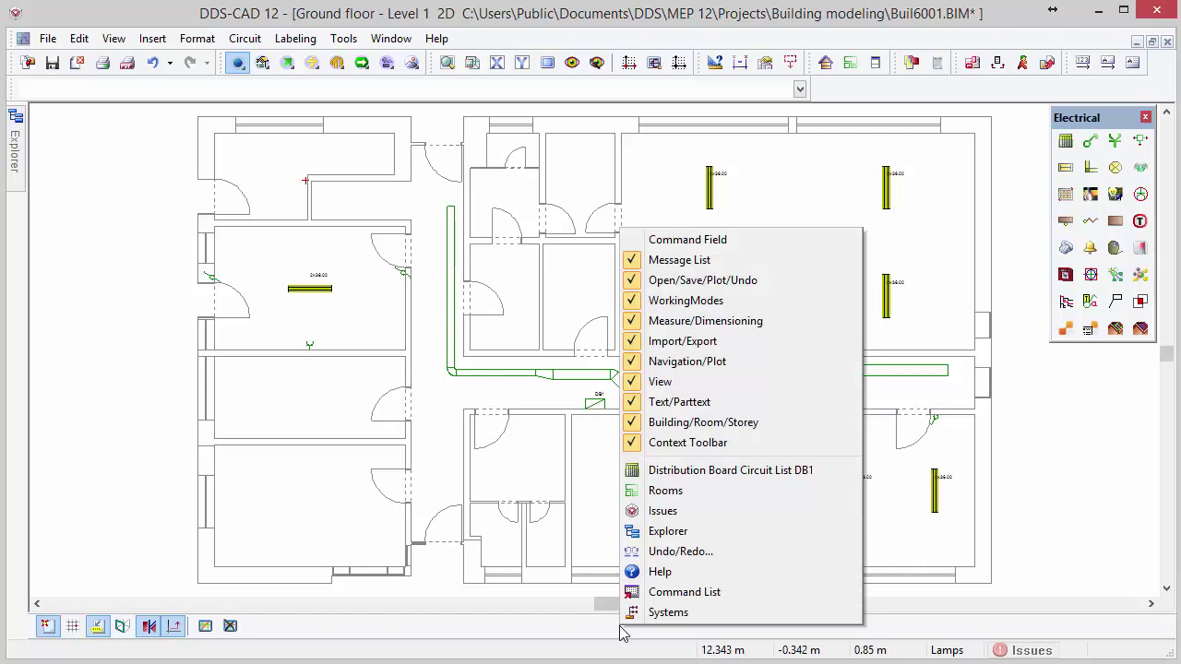
{"action": "left_click", "coordinate": [826, 475]}
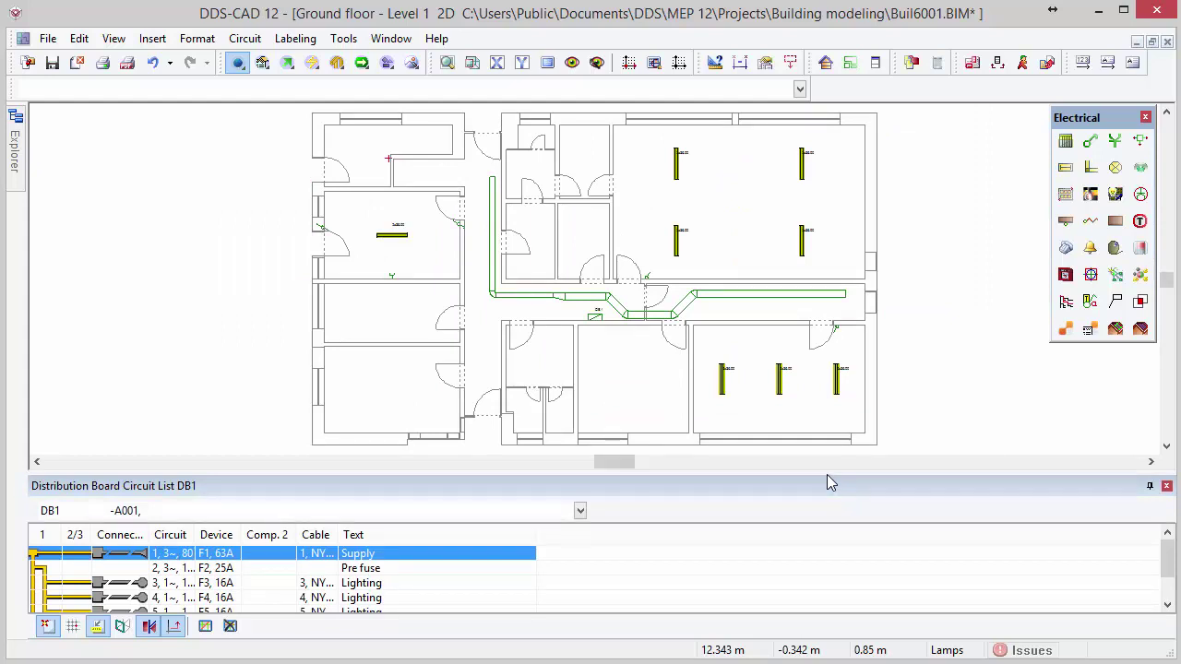
{"action": "mouse_move", "coordinate": [550, 267]}
{"action": "left_mouse_down"}
{"action": "mouse_move", "coordinate": [753, 376]}
{"action": "mouse_move", "coordinate": [868, 410]}
{"action": "left_mouse_up"}
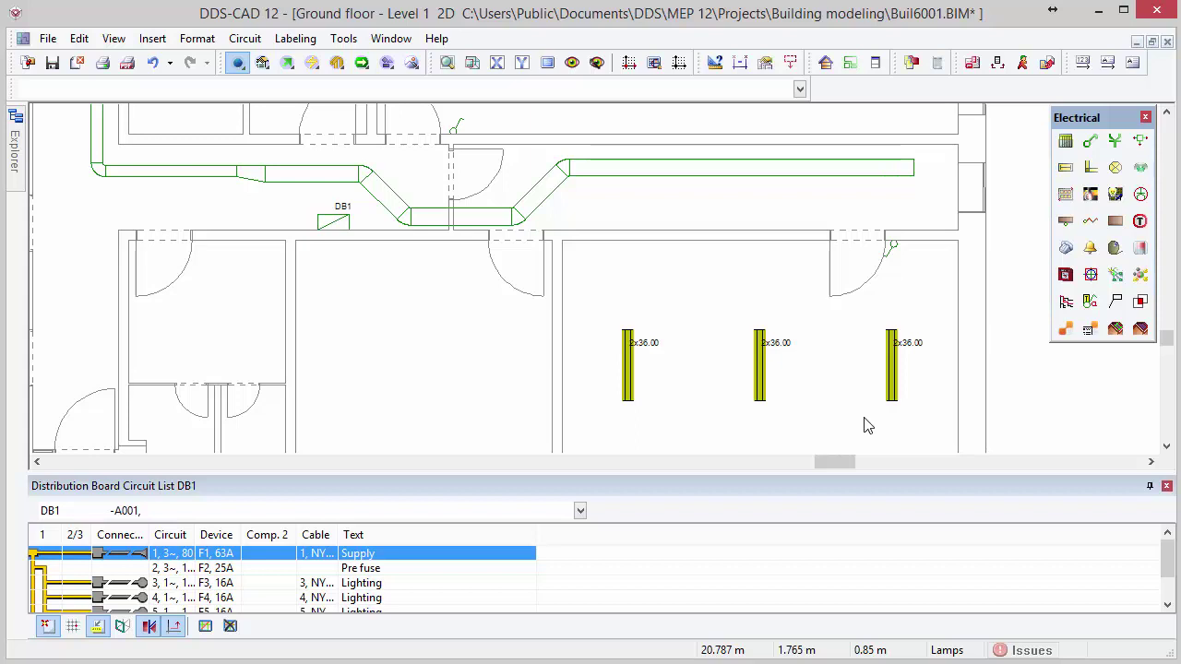
{"action": "left_click", "coordinate": [136, 585]}
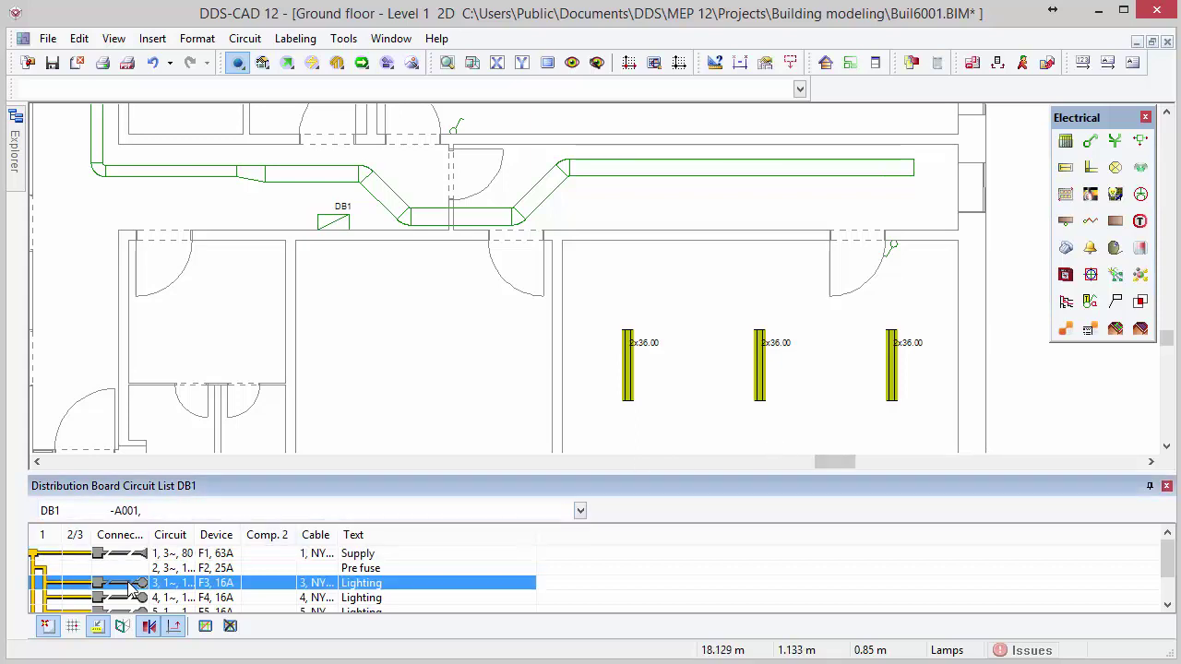
{"action": "right_click", "coordinate": [136, 588]}
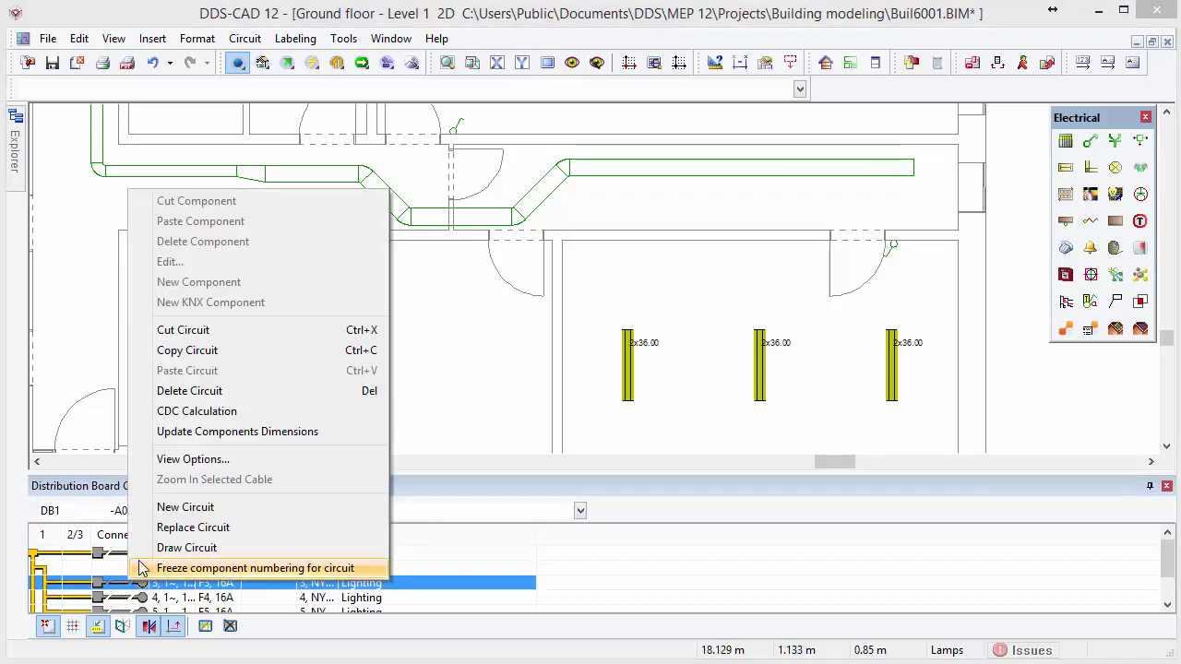
{"action": "left_click", "coordinate": [140, 548]}
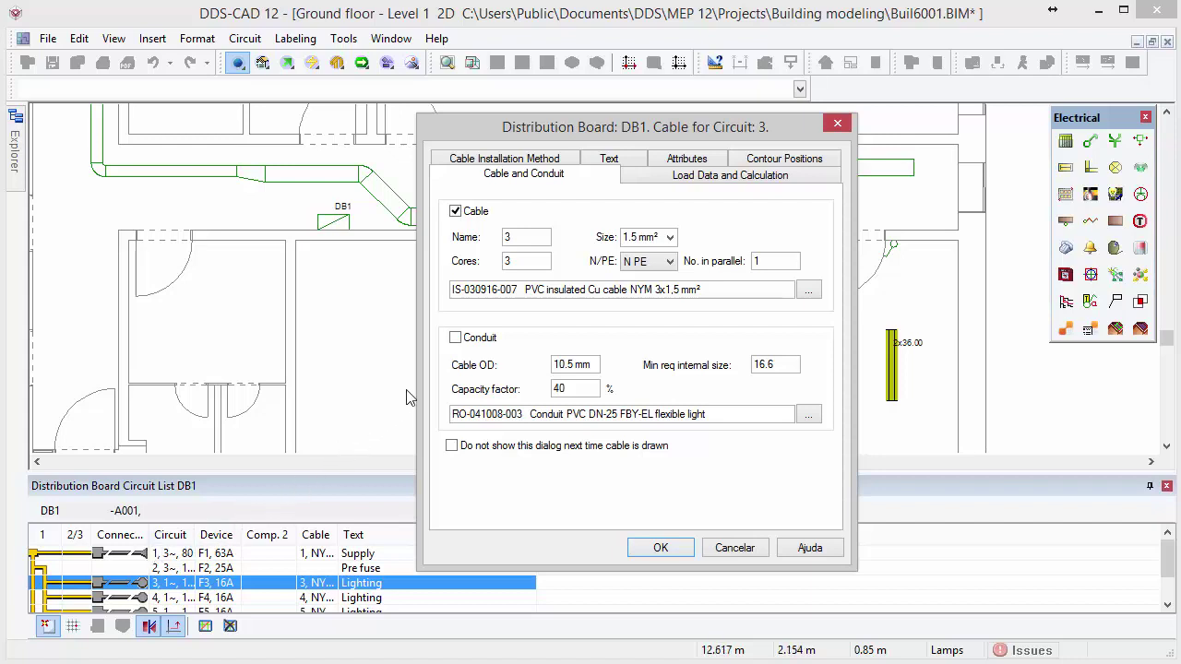
{"action": "left_click", "coordinate": [454, 338]}
{"action": "left_click", "coordinate": [637, 554]}
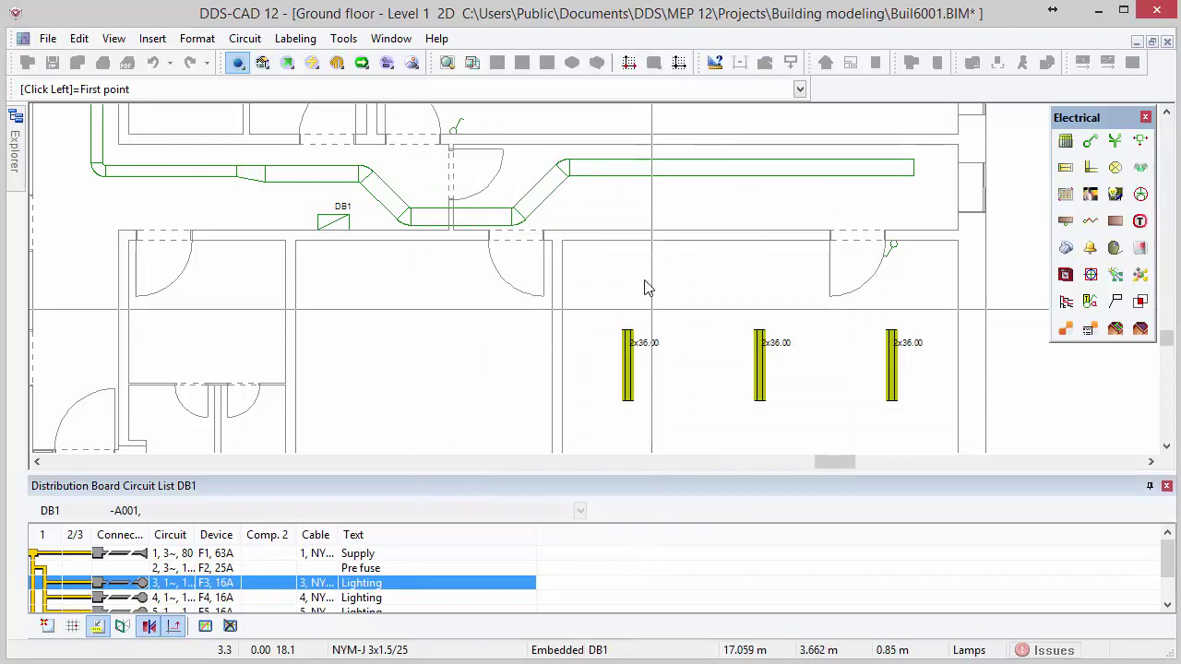
Create cable trunking on the cable ladder and run the circuit 3 cable from it through the lower room's three lamps to the door switch.
{"action": "left_click", "coordinate": [600, 189]}
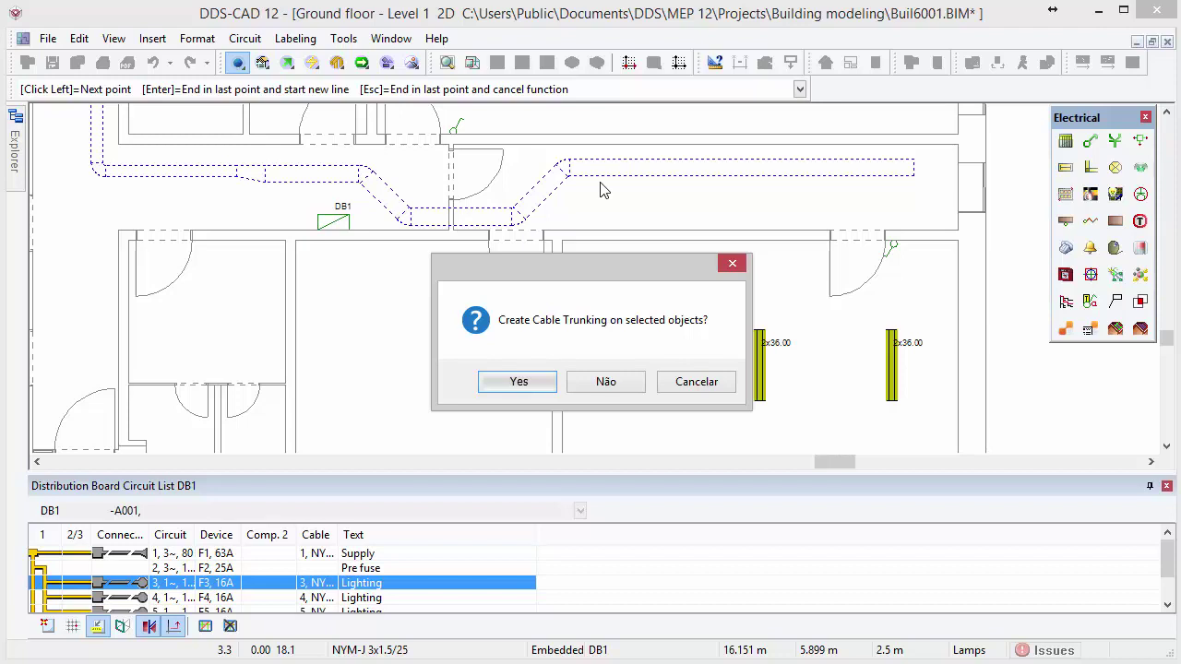
{"action": "left_click", "coordinate": [550, 391]}
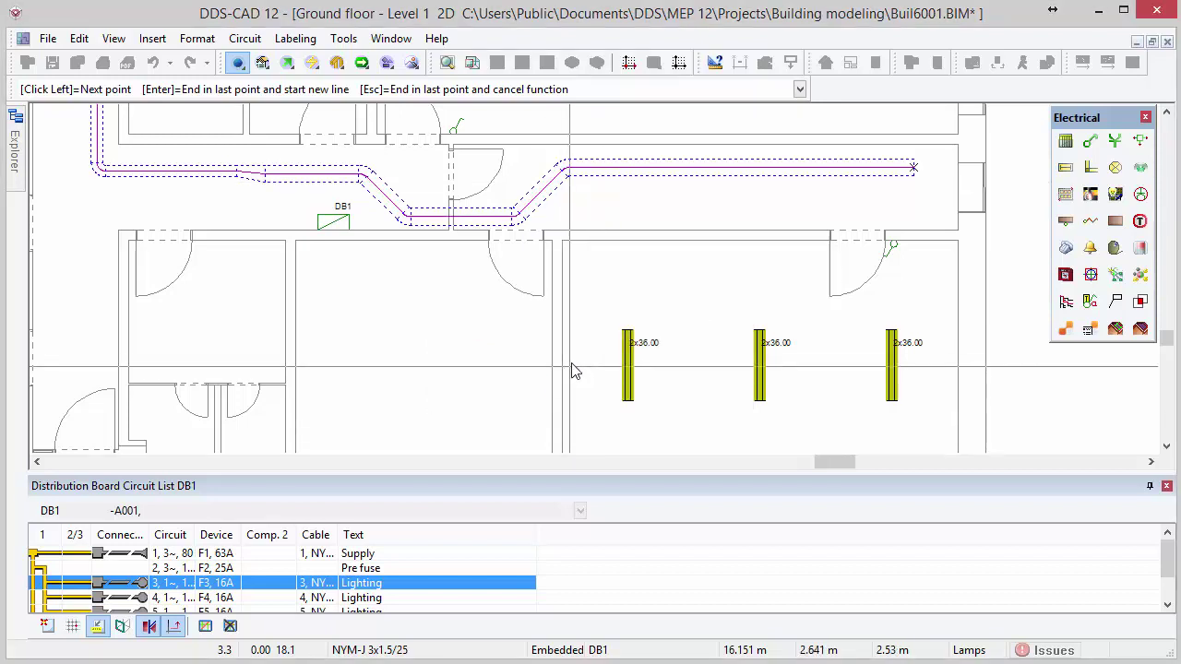
{"action": "left_click", "coordinate": [621, 371]}
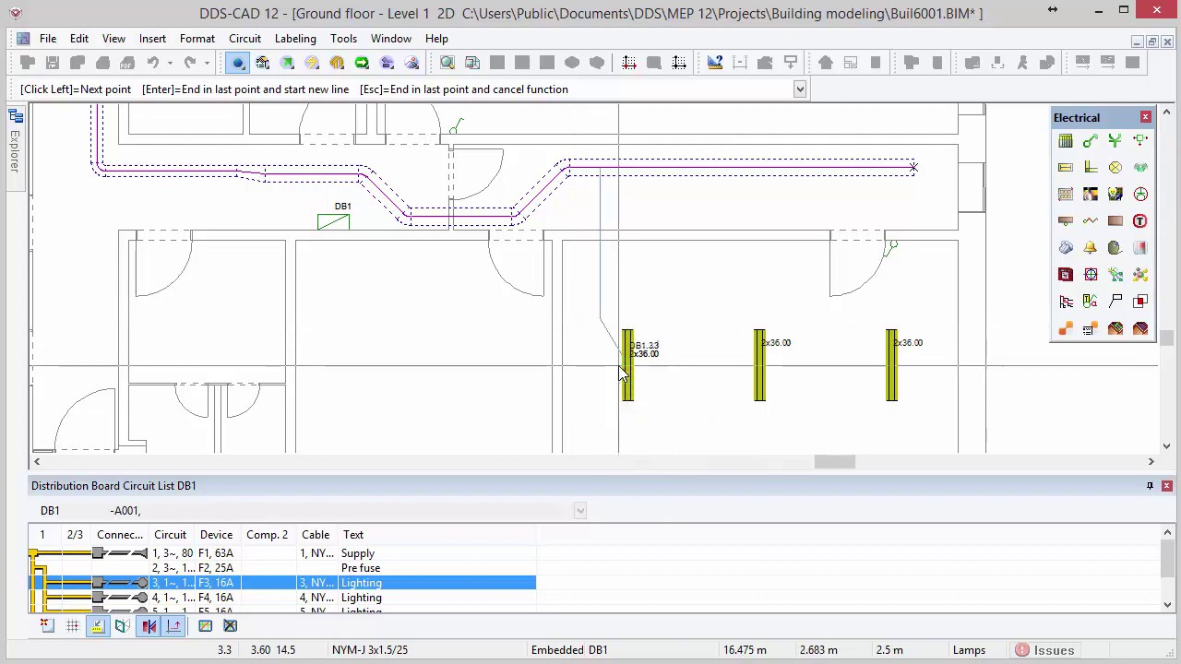
{"action": "left_click", "coordinate": [759, 372]}
{"action": "left_click", "coordinate": [890, 356]}
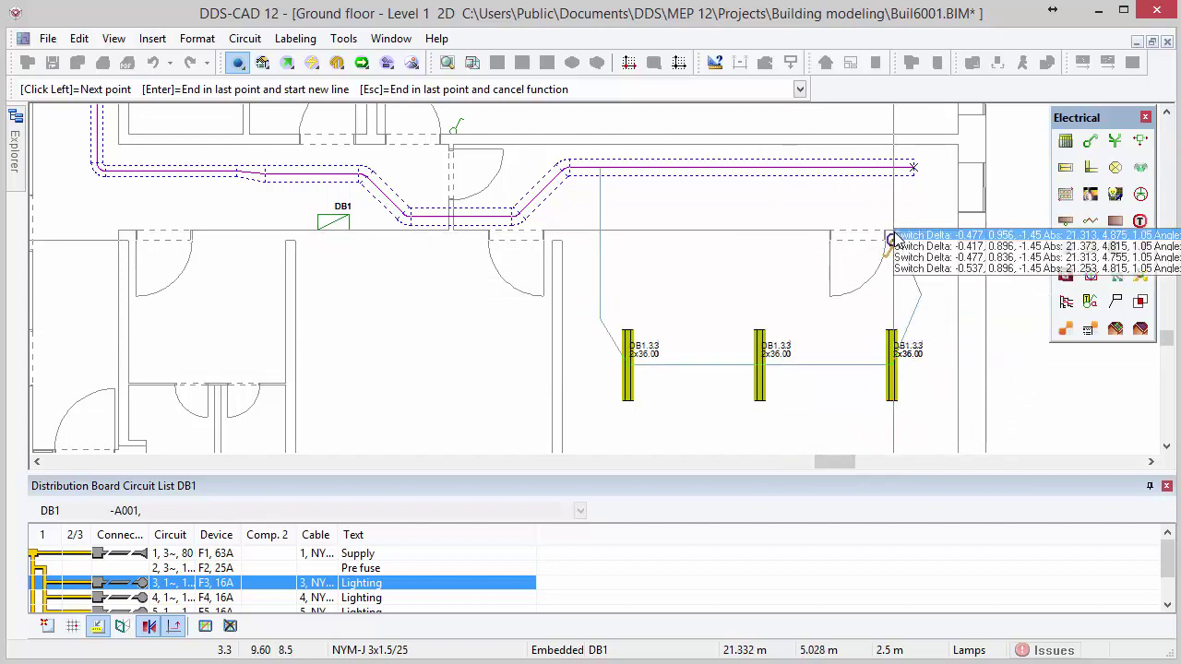
{"action": "left_click", "coordinate": [903, 238]}
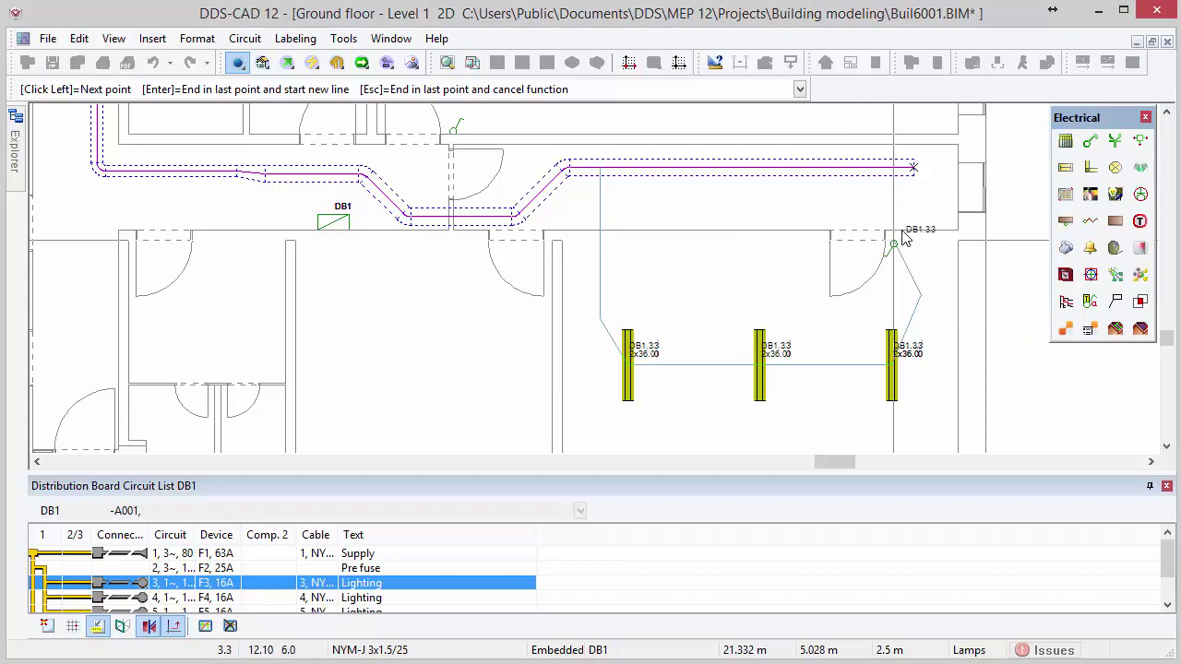
{"action": "key", "text": "Escape"}
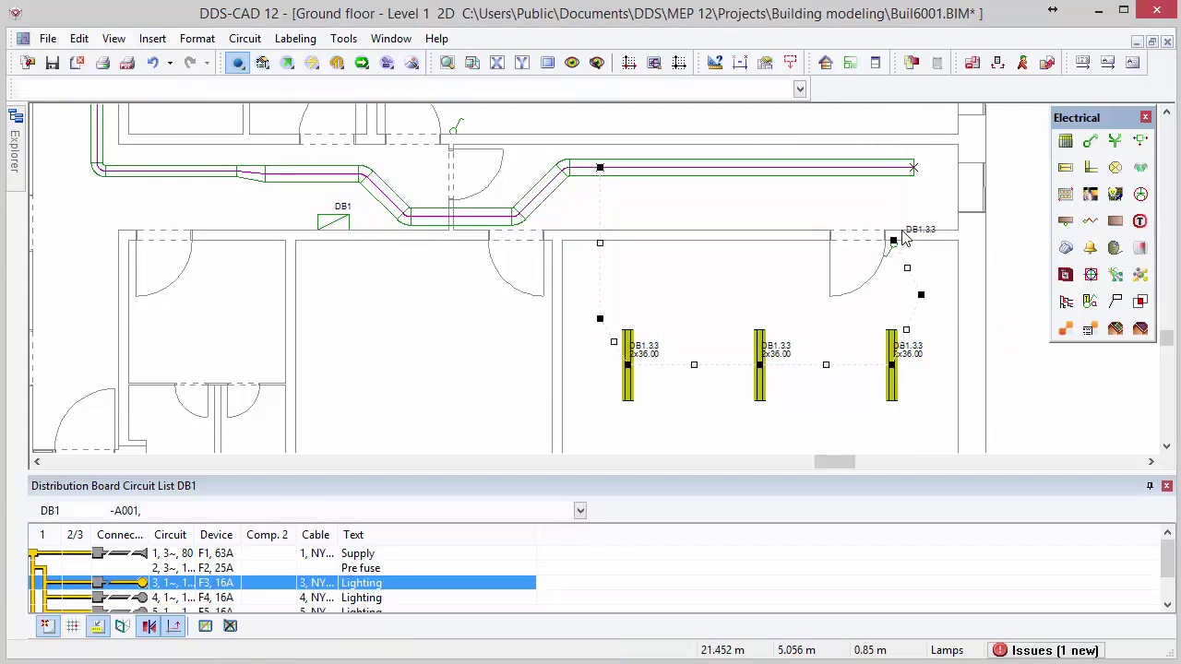
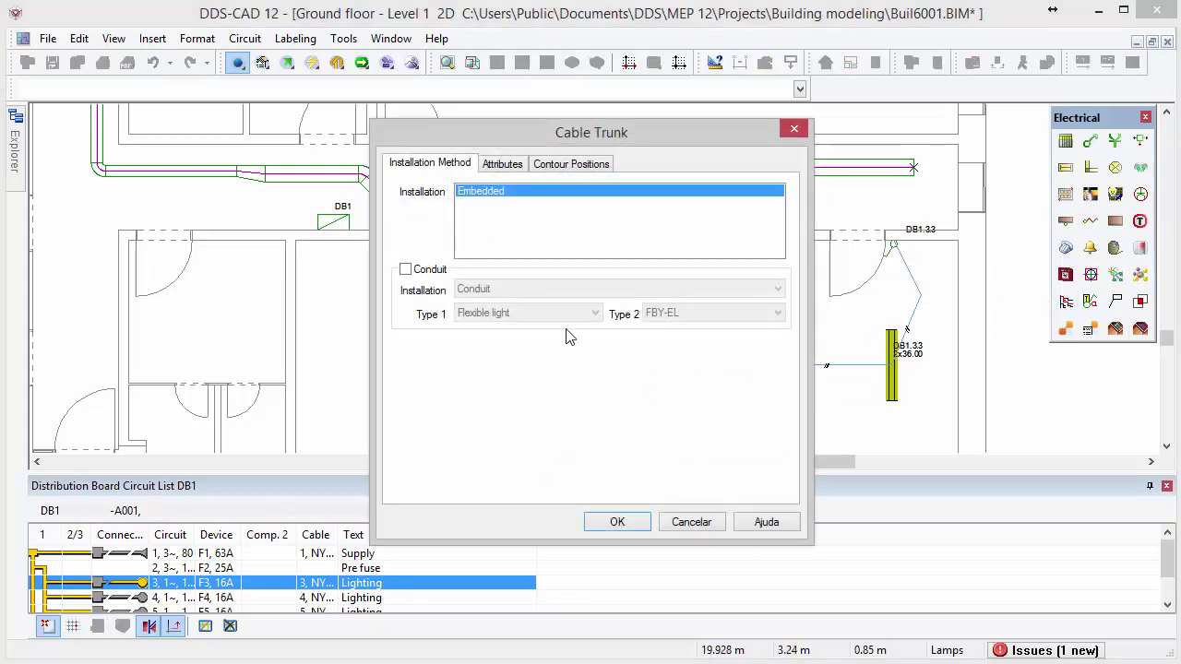
Draw an embedded cable trunk with flexible light FBY-EL conduit from the cable ladder's trunking to the DB1 distribution board.
{"action": "left_click", "coordinate": [406, 270]}
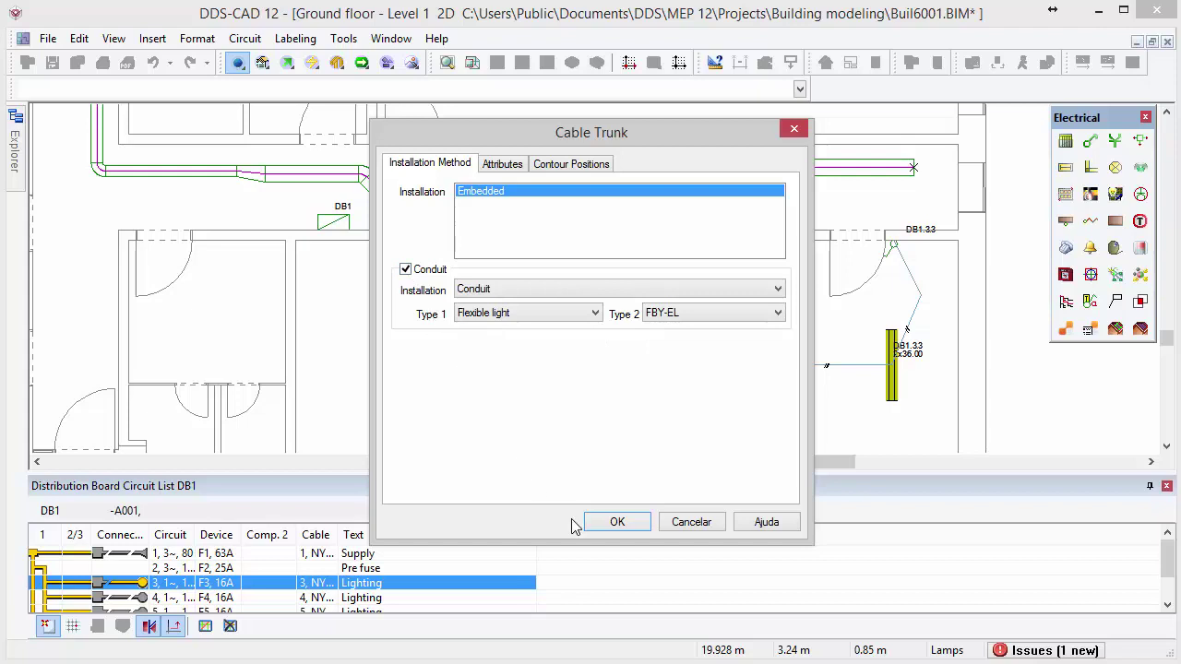
{"action": "left_click", "coordinate": [614, 522]}
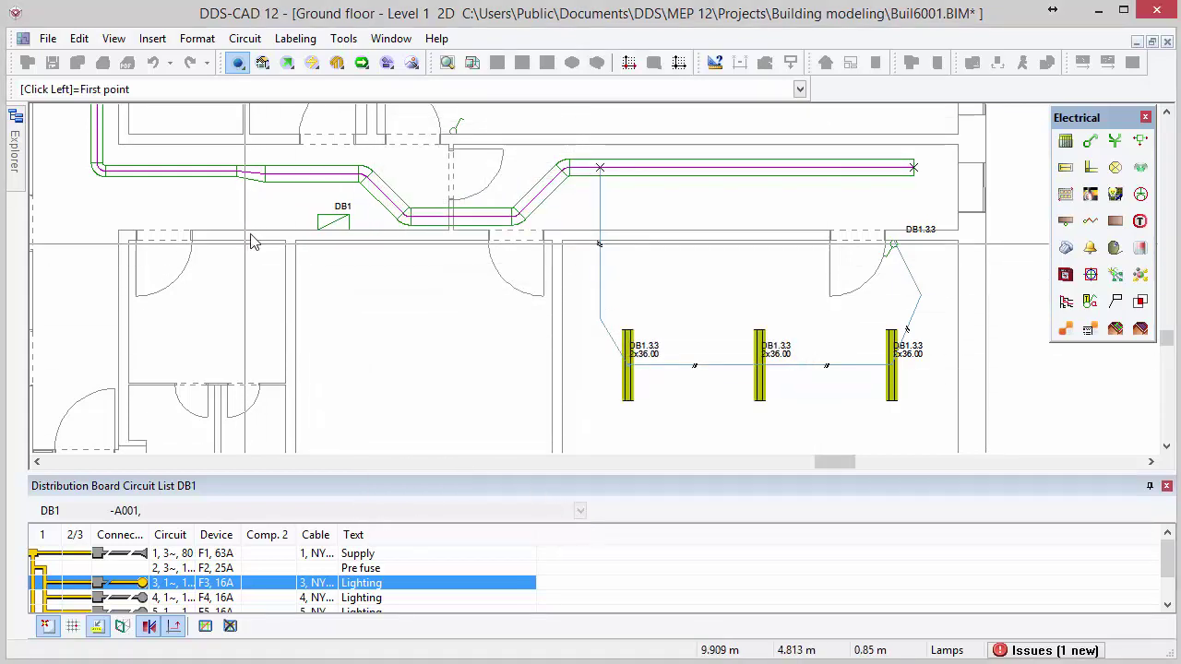
{"action": "left_click", "coordinate": [329, 185]}
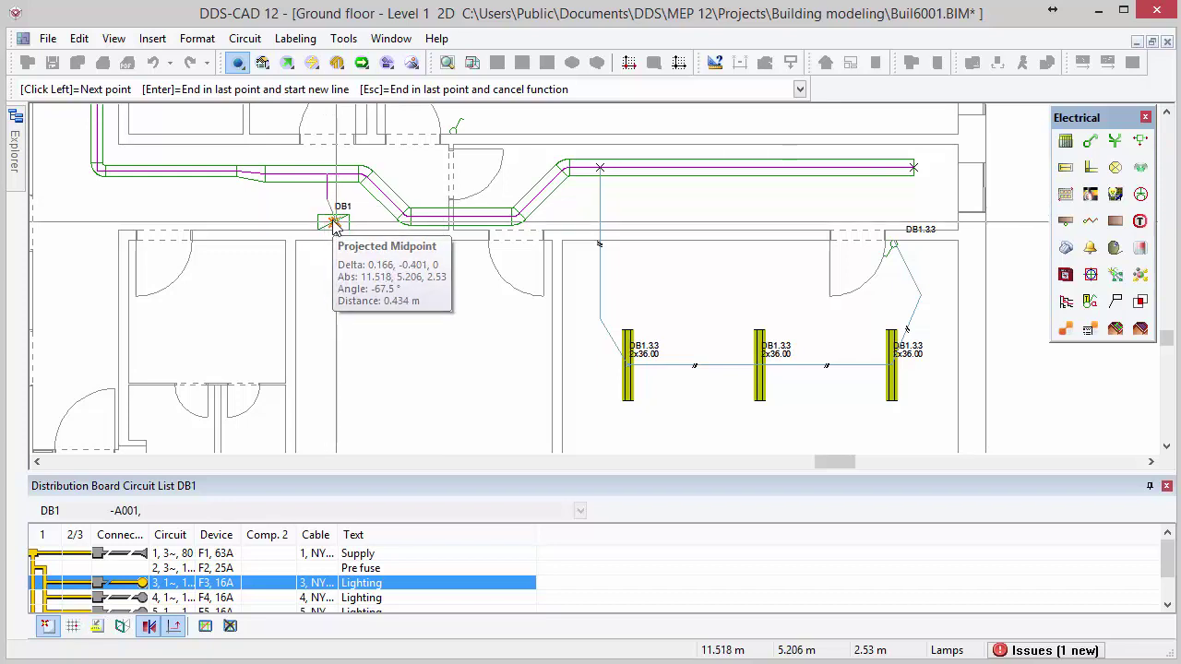
{"action": "left_click", "coordinate": [334, 227]}
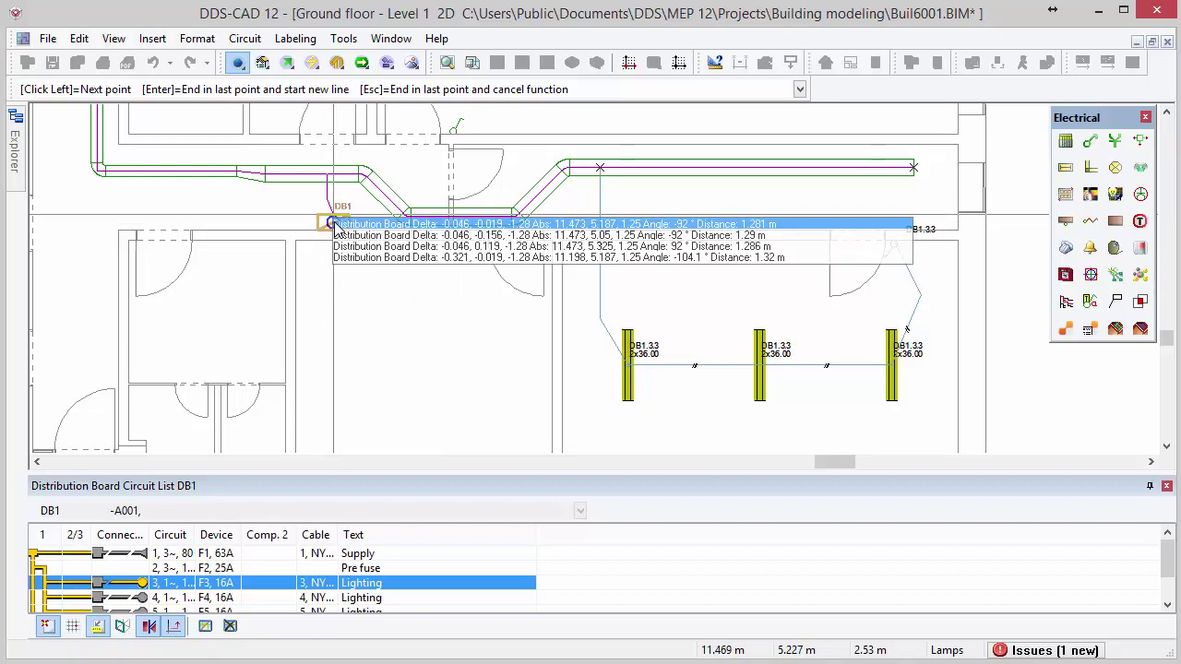
{"action": "left_click", "coordinate": [336, 226]}
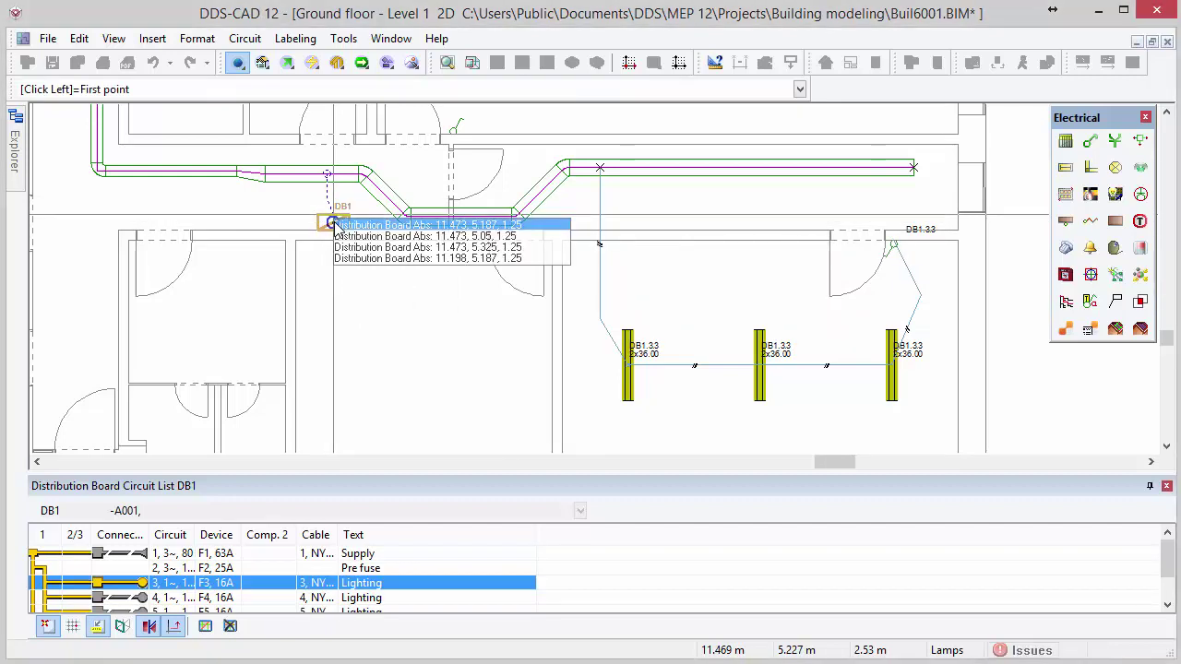
{"action": "key", "text": "Escape"}
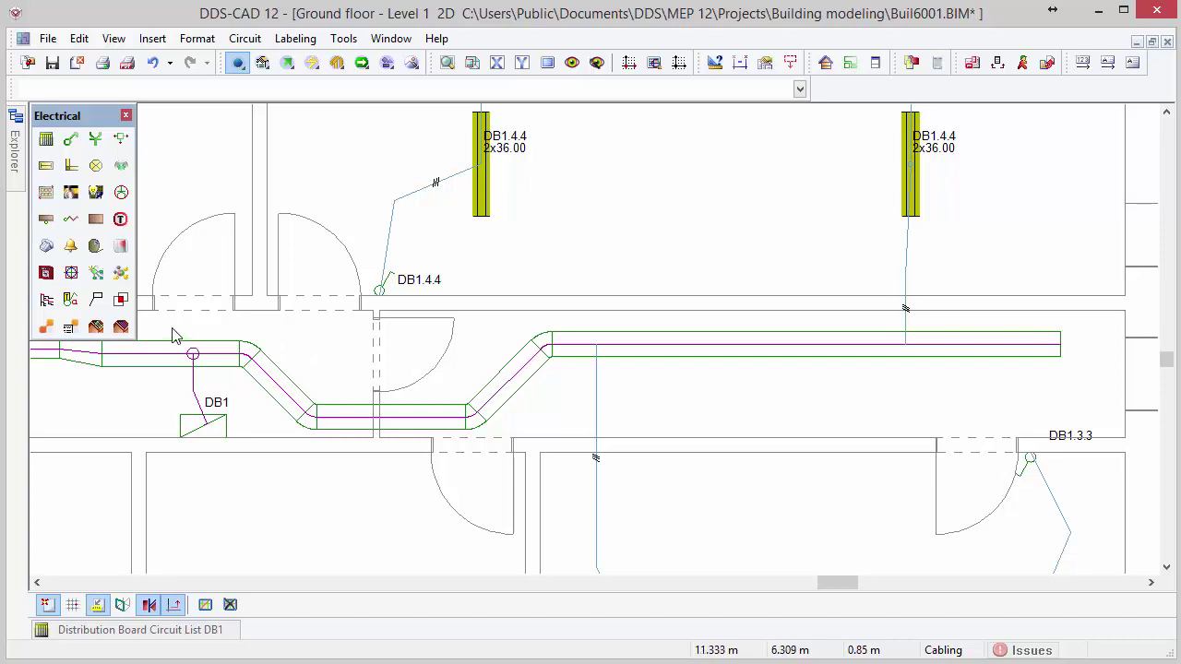
Label the cable trunking on the ladder's lowered section with board reference, cable type, circuit ID, dimension and conduit size, placing the text below the corridor.
{"action": "left_click", "coordinate": [100, 305]}
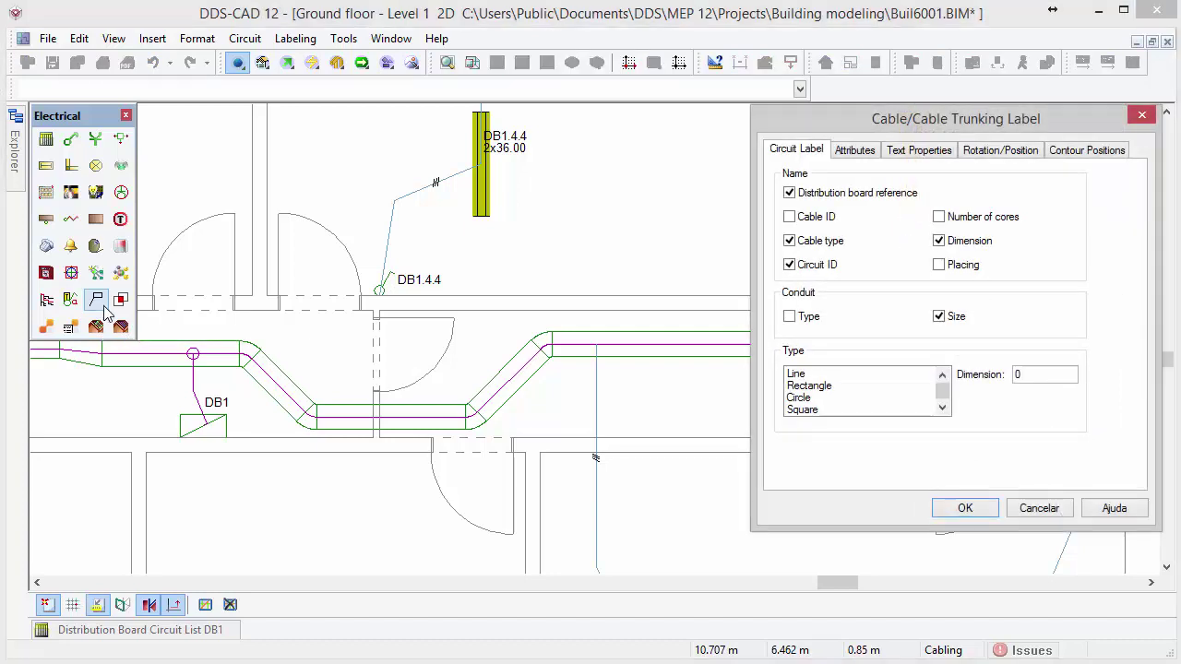
{"action": "left_click", "coordinate": [950, 509]}
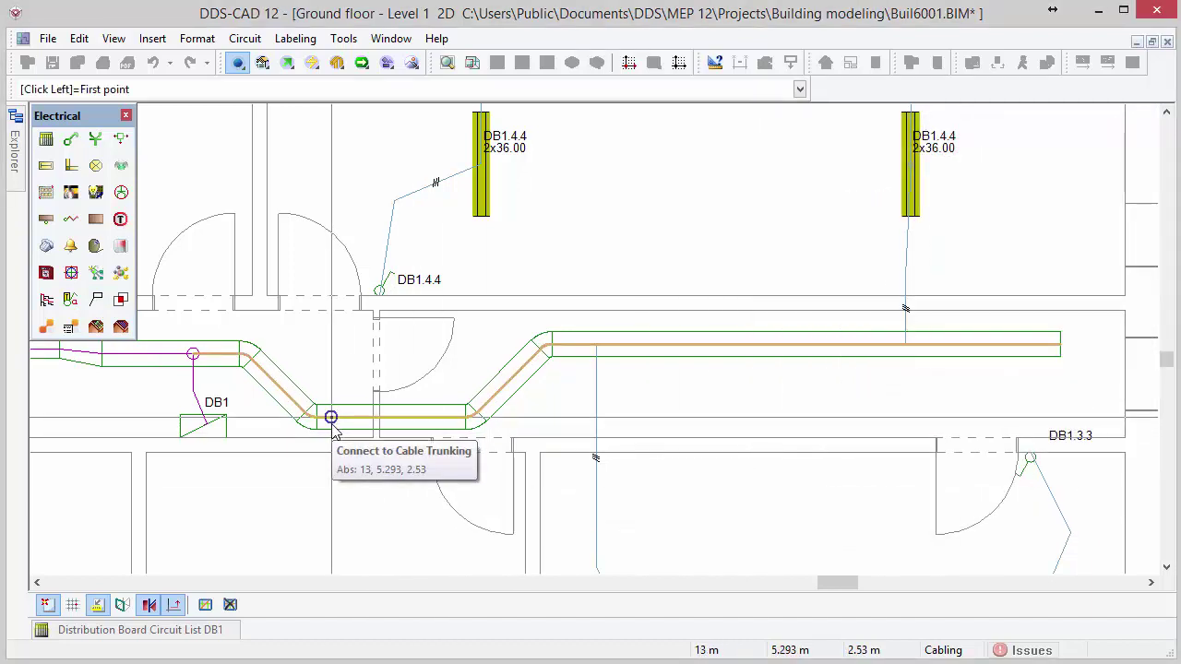
{"action": "left_click", "coordinate": [330, 417]}
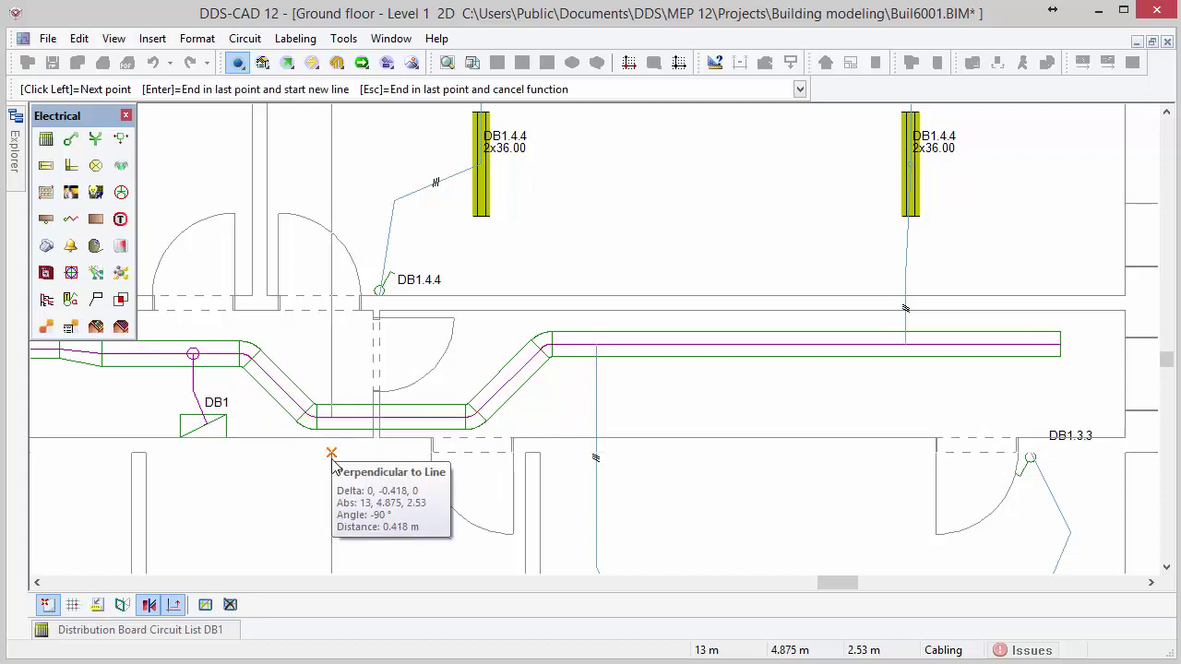
{"action": "left_click", "coordinate": [332, 516]}
{"action": "key", "text": "Return"}
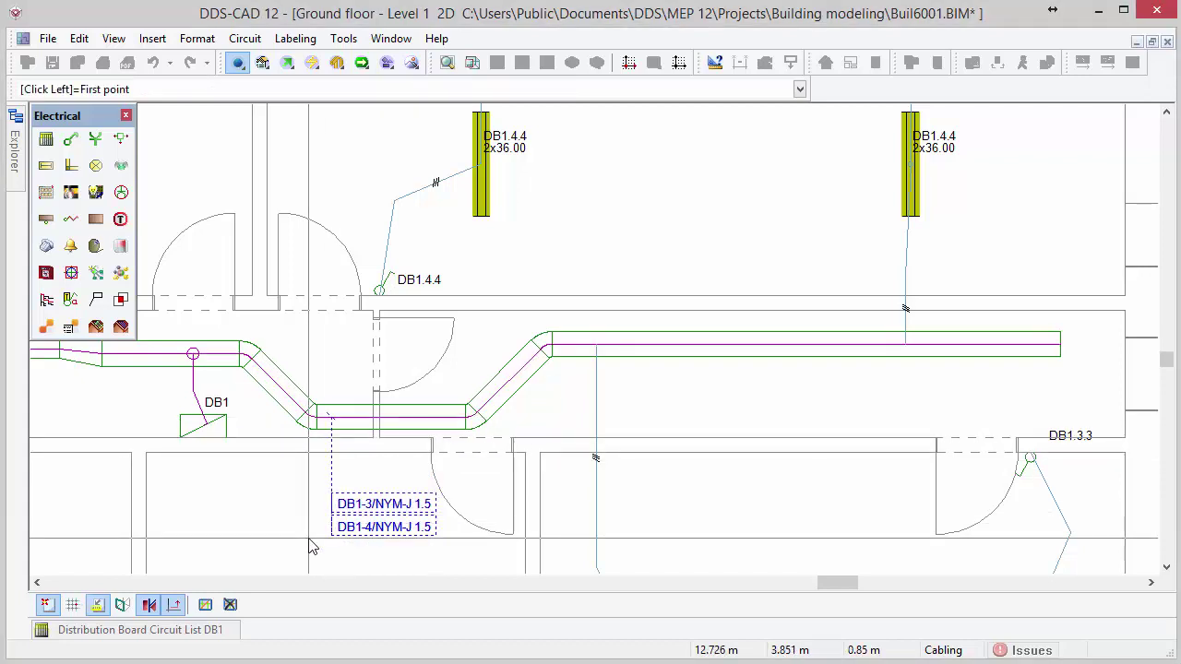
Label the circuit 3 cable branching below the ladder and the circuit 4 cable at the upper room's switch, with horizontal leaders.
{"action": "left_click", "coordinate": [596, 404]}
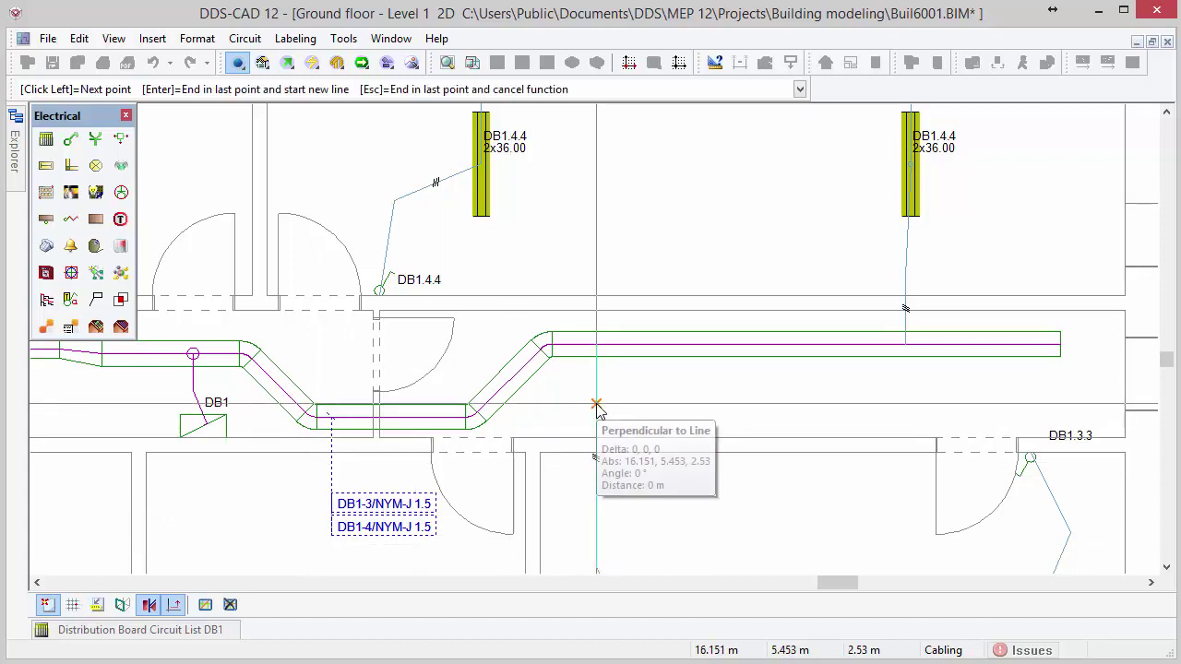
{"action": "left_click", "coordinate": [656, 403]}
{"action": "key", "text": "Return"}
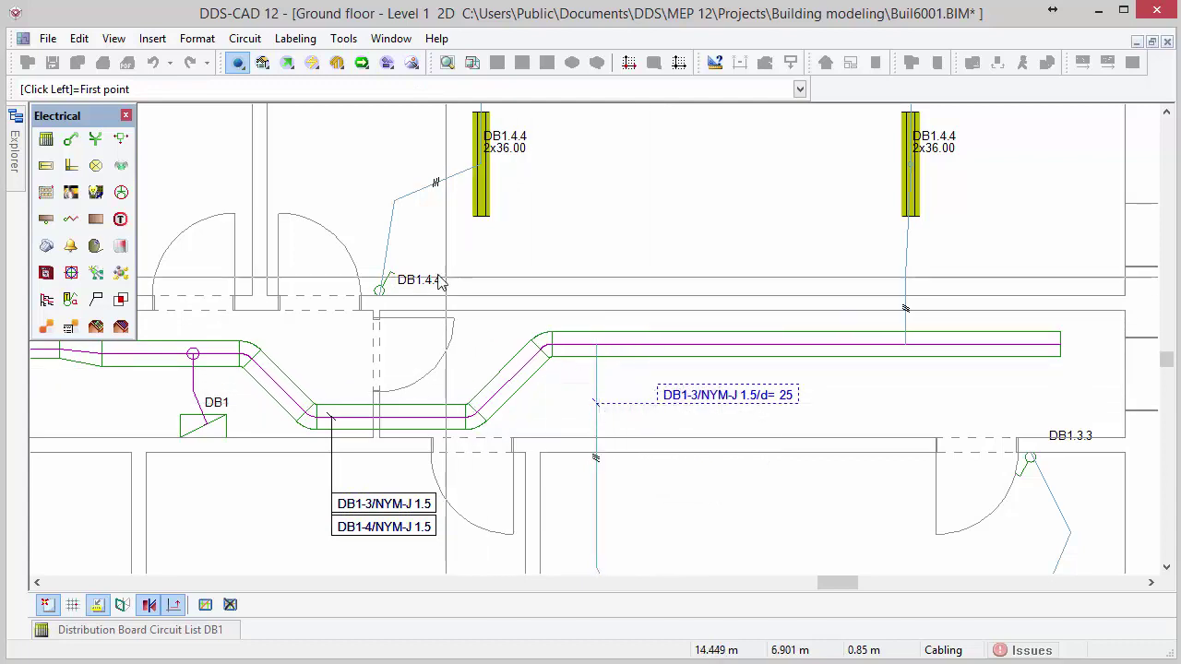
{"action": "left_click", "coordinate": [390, 258]}
{"action": "left_click", "coordinate": [438, 255]}
{"action": "key", "text": "Return"}
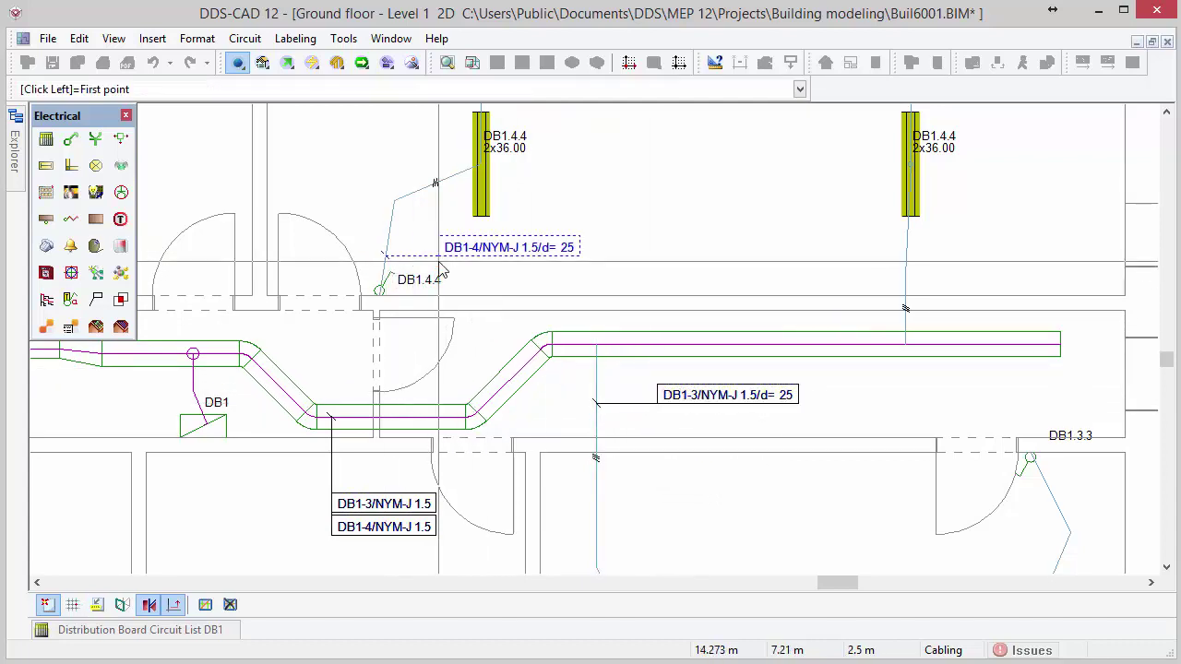
{"action": "key", "text": "Escape"}
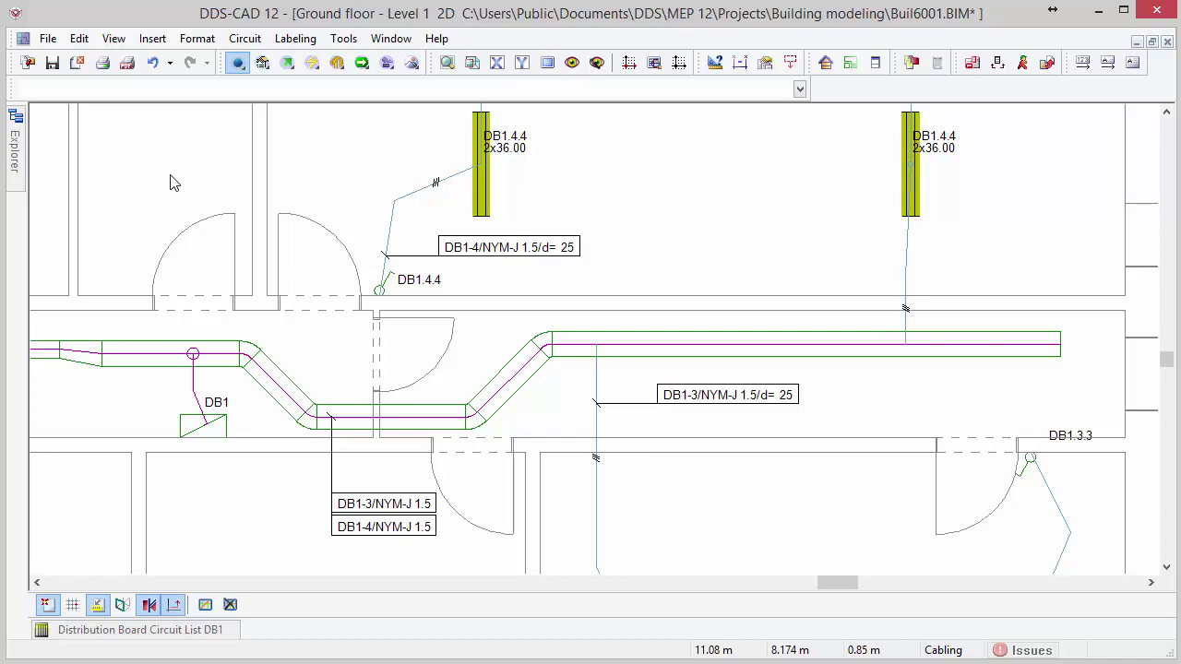
Open the electrical model of First floor - Level 2 from the Building modeling project.
{"action": "left_click", "coordinate": [26, 64]}
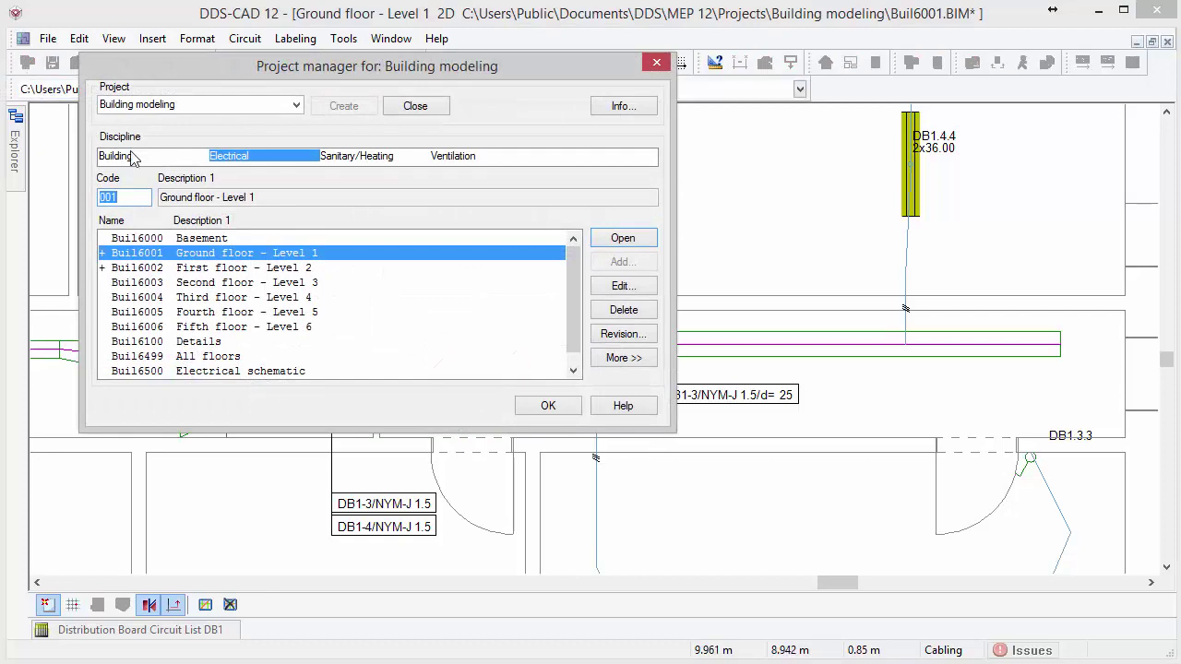
{"action": "left_click", "coordinate": [298, 269]}
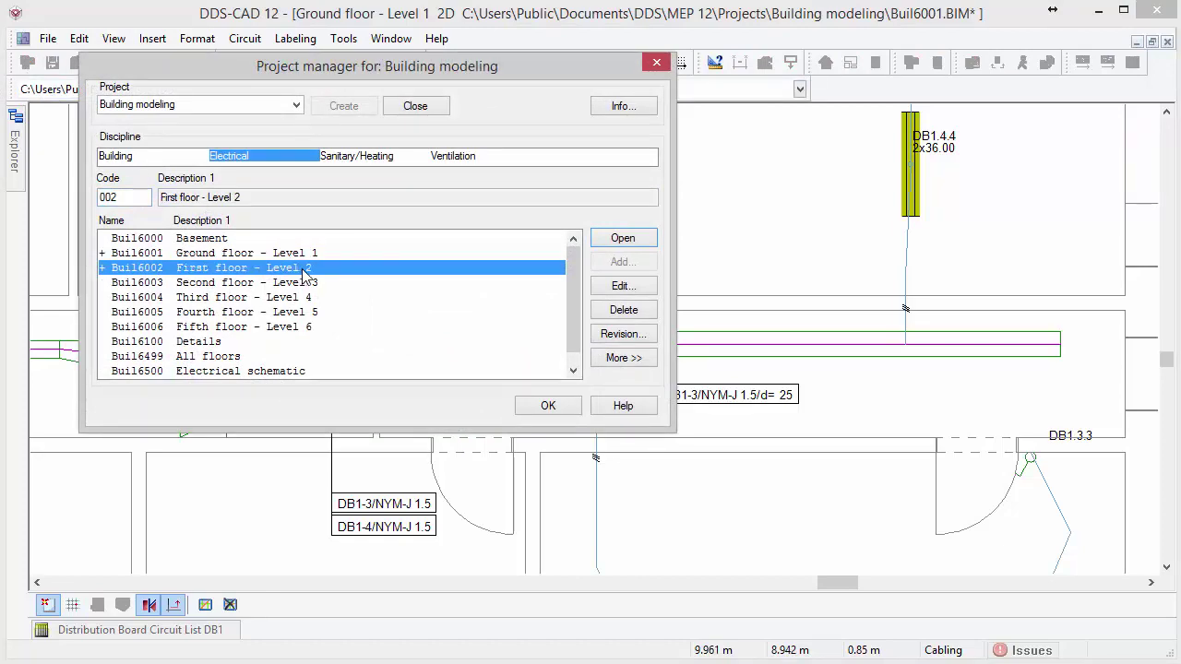
{"action": "left_click", "coordinate": [595, 237]}
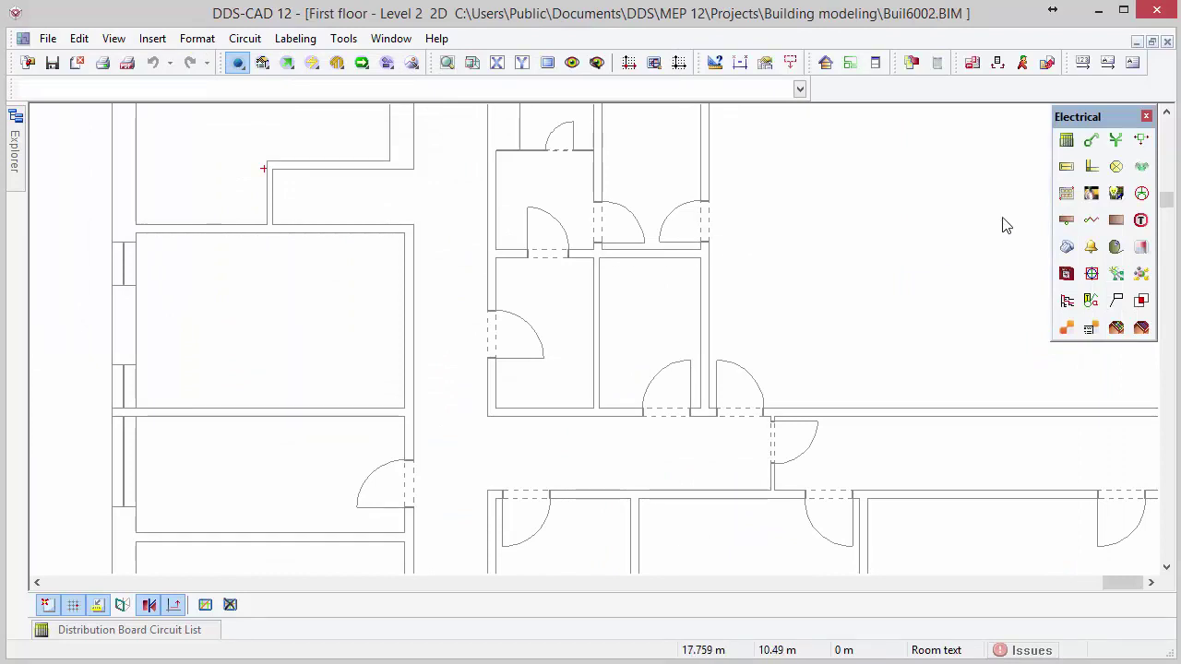
Place the LI-040709-008 standby 1x11 W straight-pictogram emergency light at ceiling height in the corridor, just beyond the inner door.
{"action": "left_click", "coordinate": [1117, 168]}
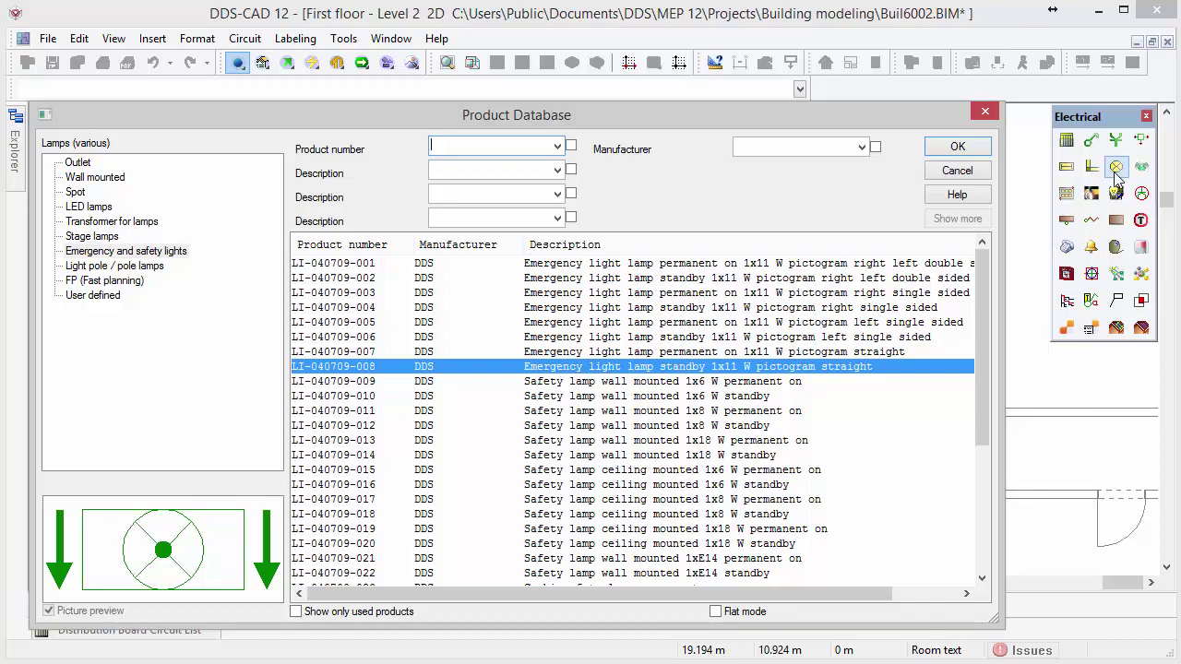
{"action": "left_click", "coordinate": [980, 152]}
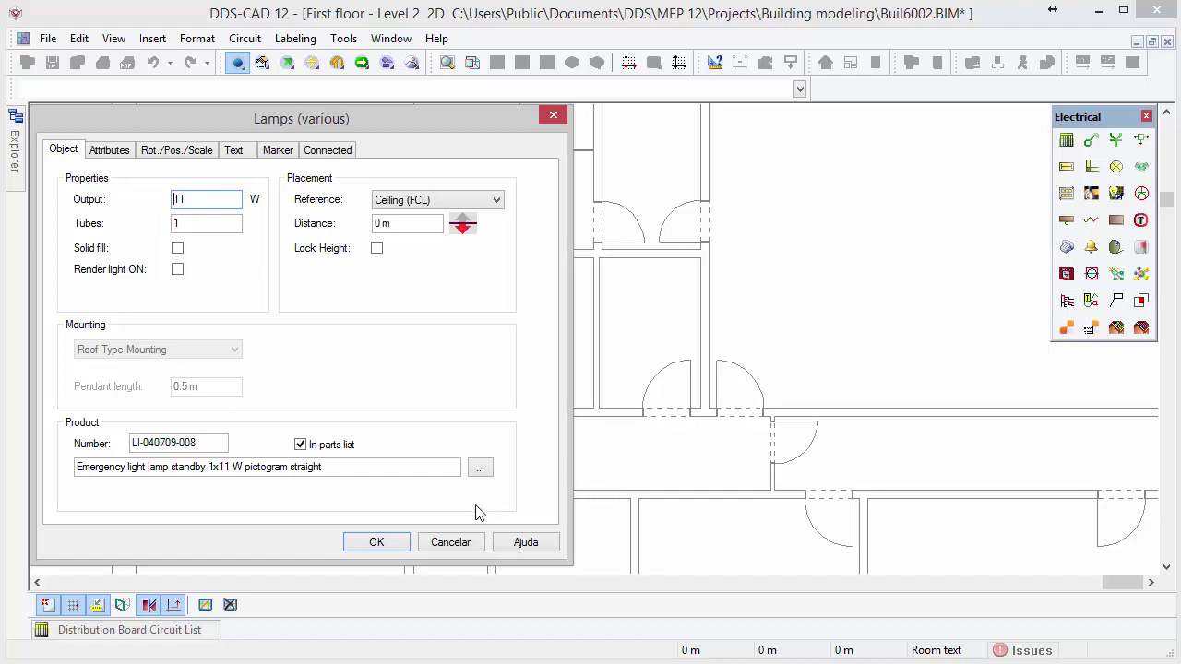
{"action": "left_click", "coordinate": [402, 552]}
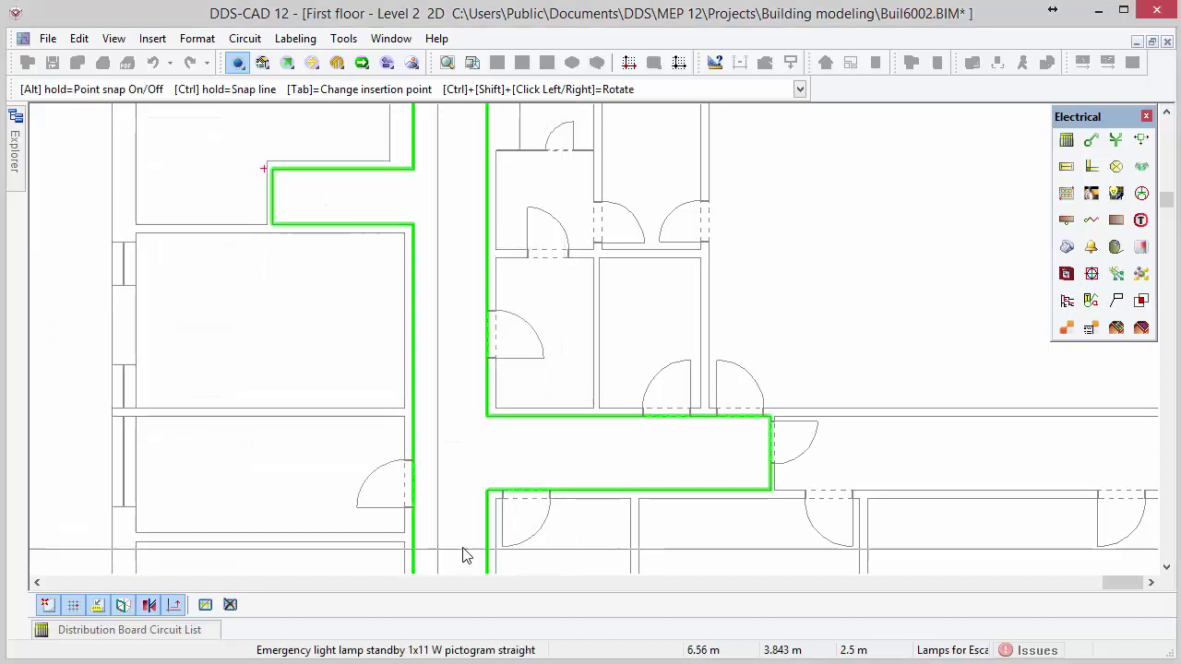
{"action": "left_click", "coordinate": [835, 454]}
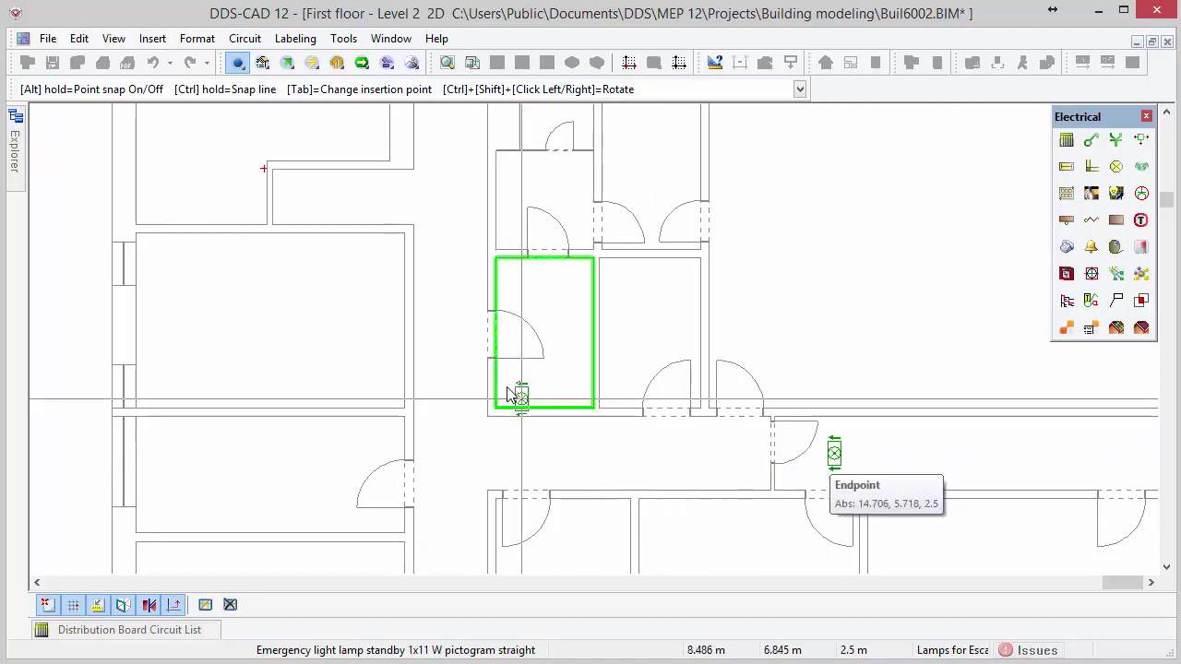
Place the LI-040709-003 permanent-on 1x11 W emergency light with right single-sided pictogram at the junction of the two corridors.
{"action": "right_click", "coordinate": [340, 196]}
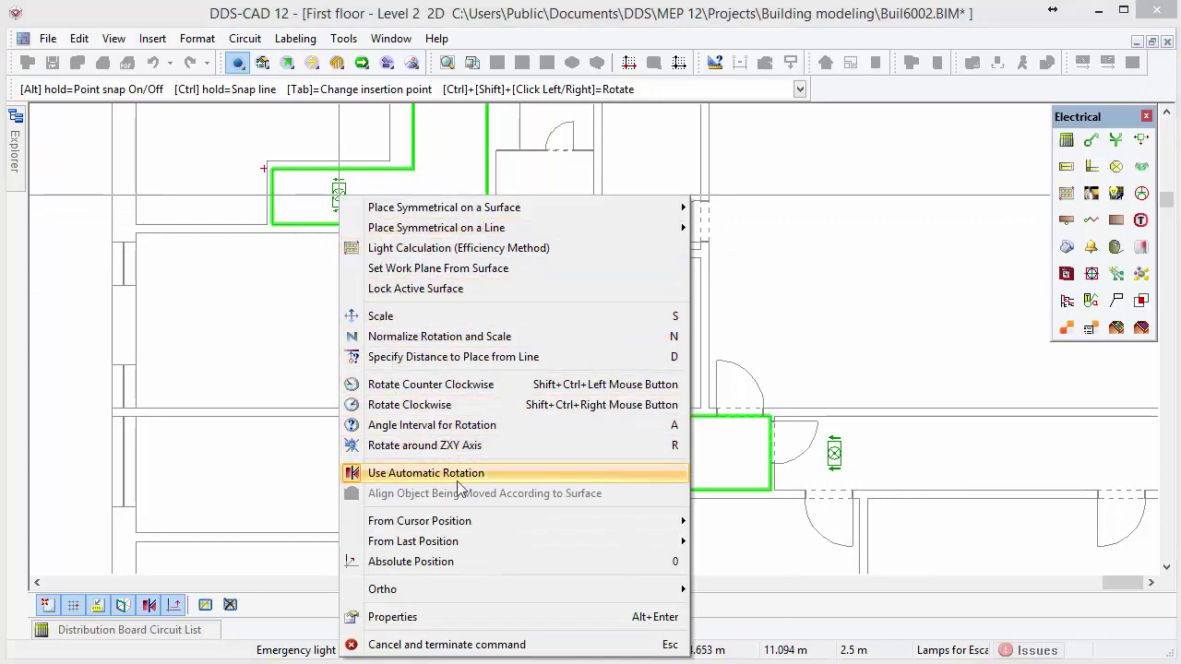
{"action": "left_click", "coordinate": [555, 612]}
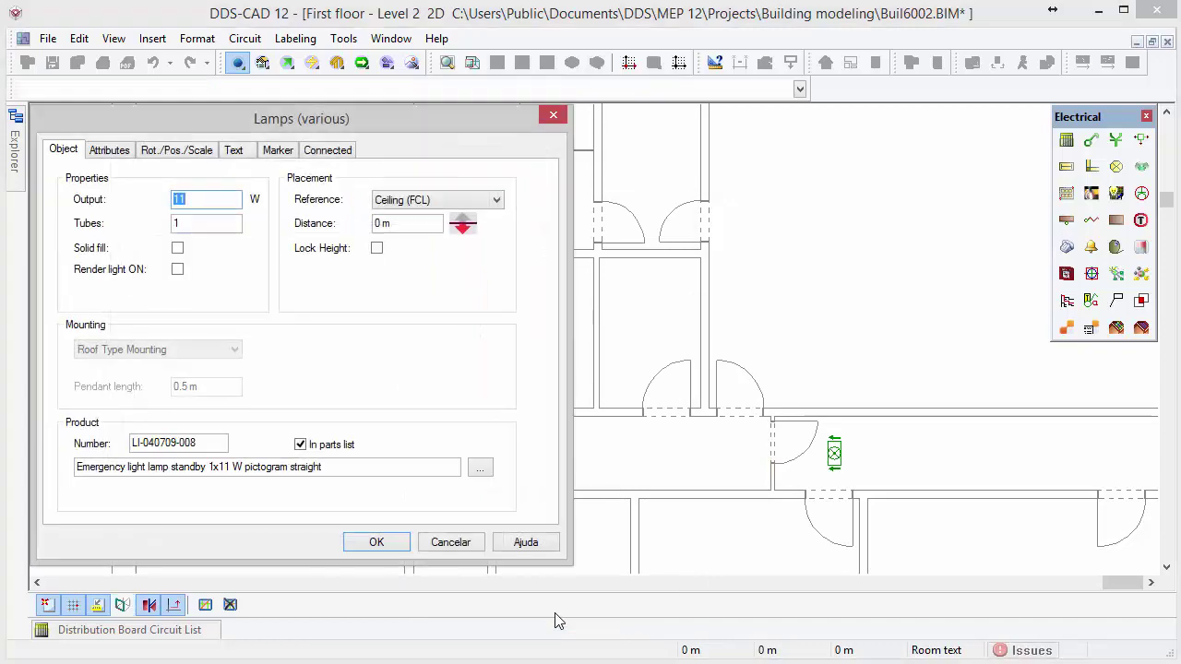
{"action": "left_click", "coordinate": [480, 471]}
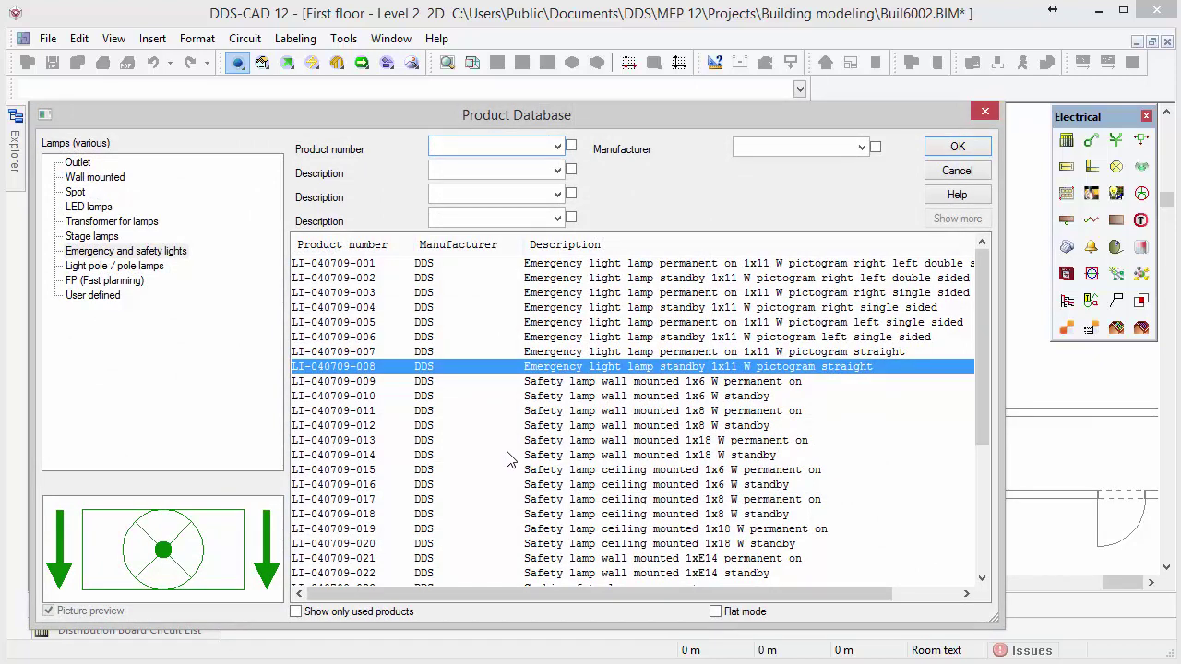
{"action": "left_click", "coordinate": [666, 295]}
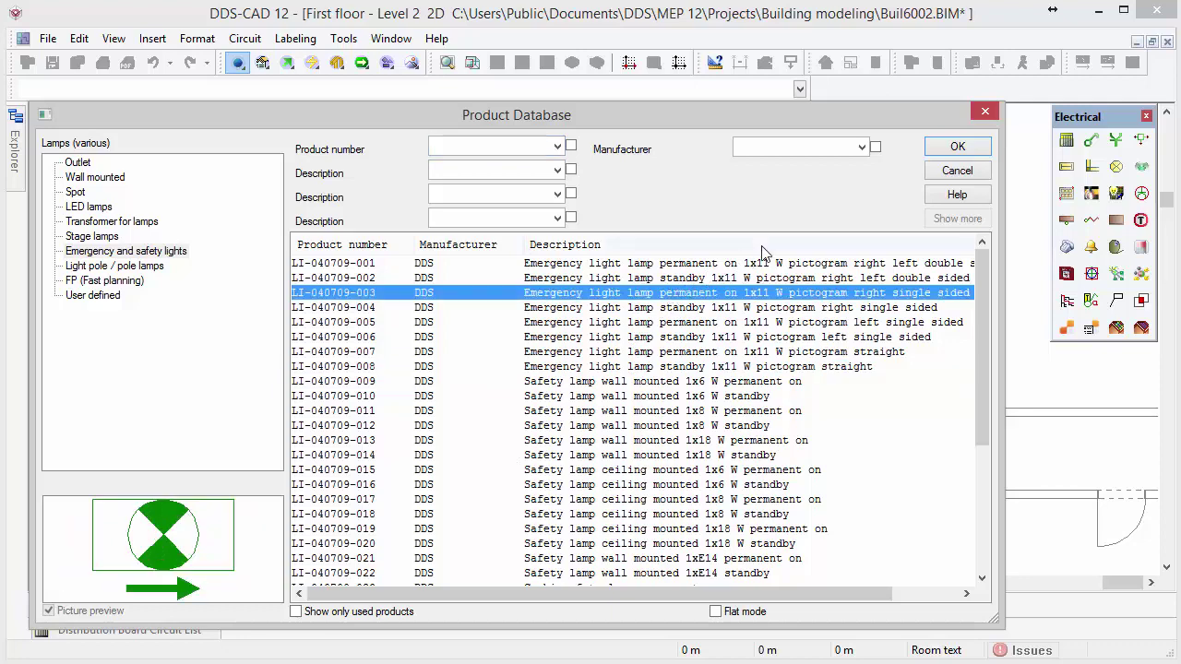
{"action": "left_click", "coordinate": [931, 153]}
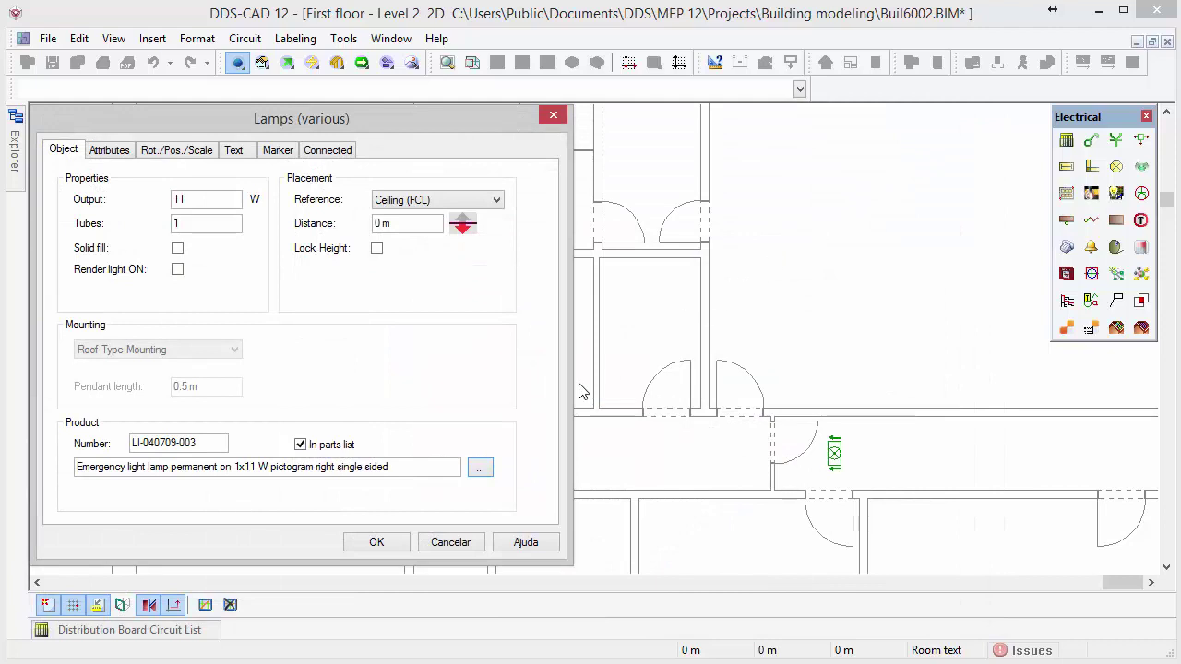
{"action": "left_click", "coordinate": [388, 542]}
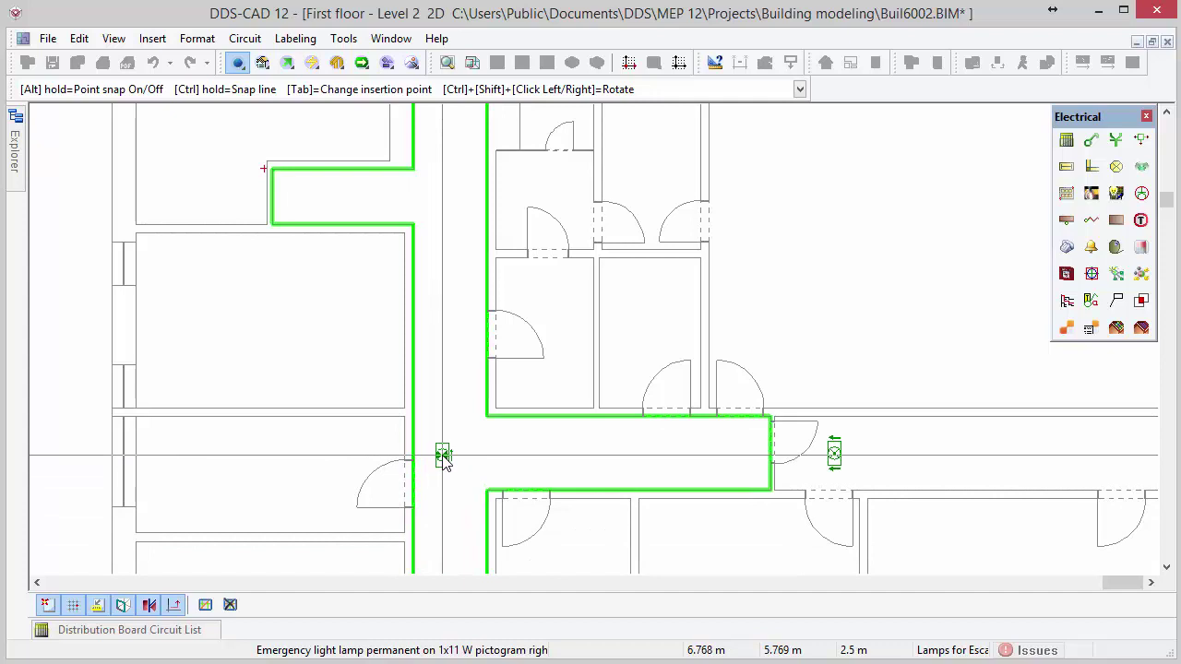
{"action": "left_click", "coordinate": [443, 457]}
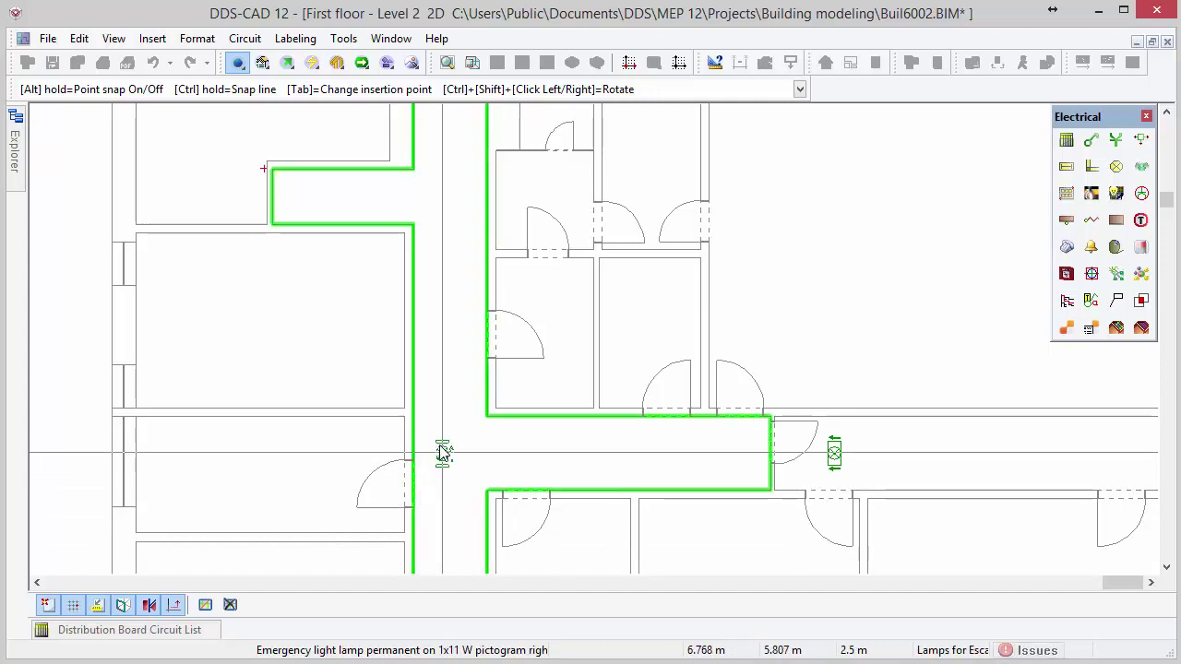
Place the LI-040709-036 "Stairs" 1x8 W instruction lamp in the upper corridor beside the stair alcove, rotated with its arrow toward the alcove.
{"action": "right_click", "coordinate": [184, 171]}
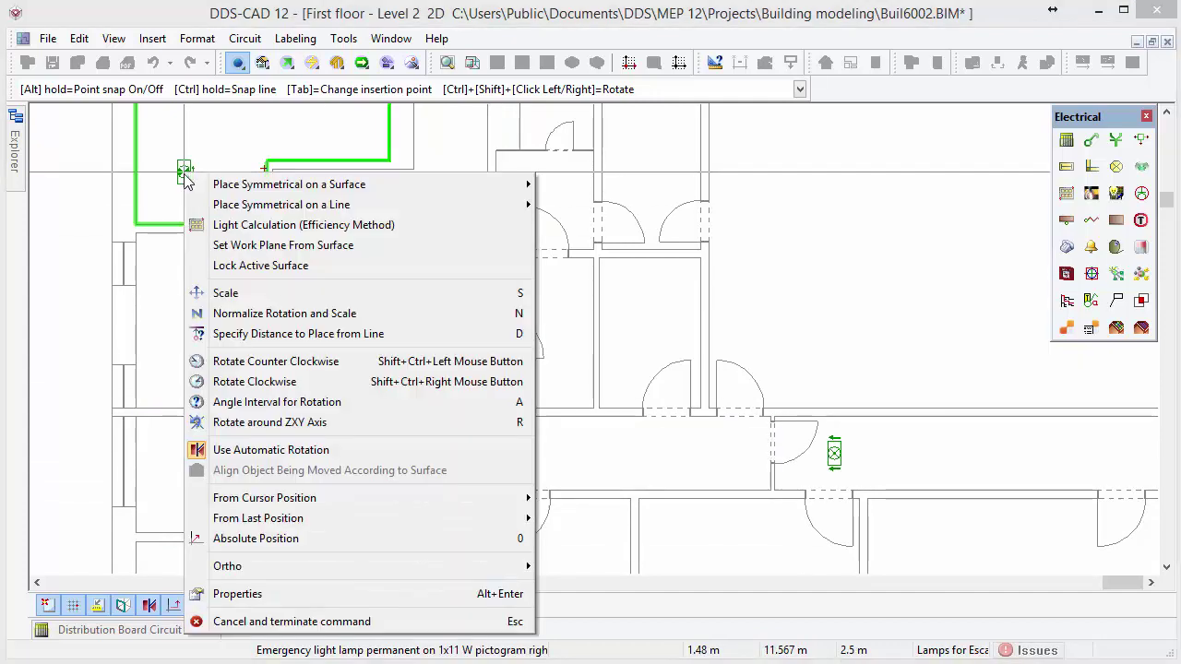
{"action": "left_click", "coordinate": [390, 594]}
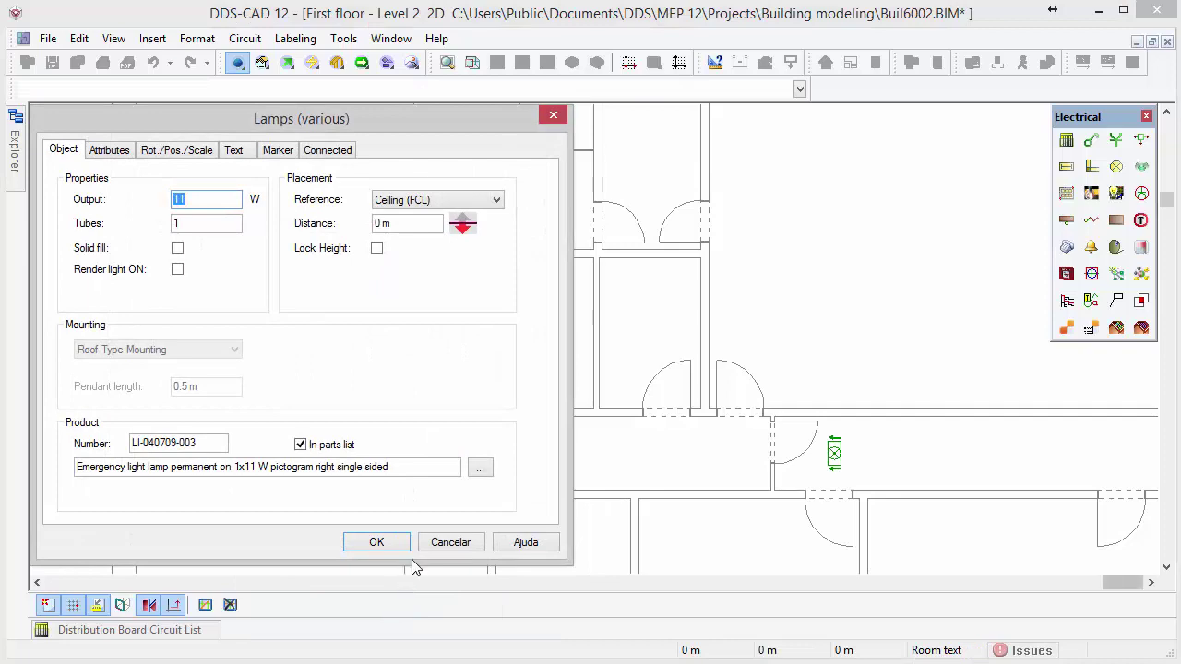
{"action": "left_click", "coordinate": [479, 468]}
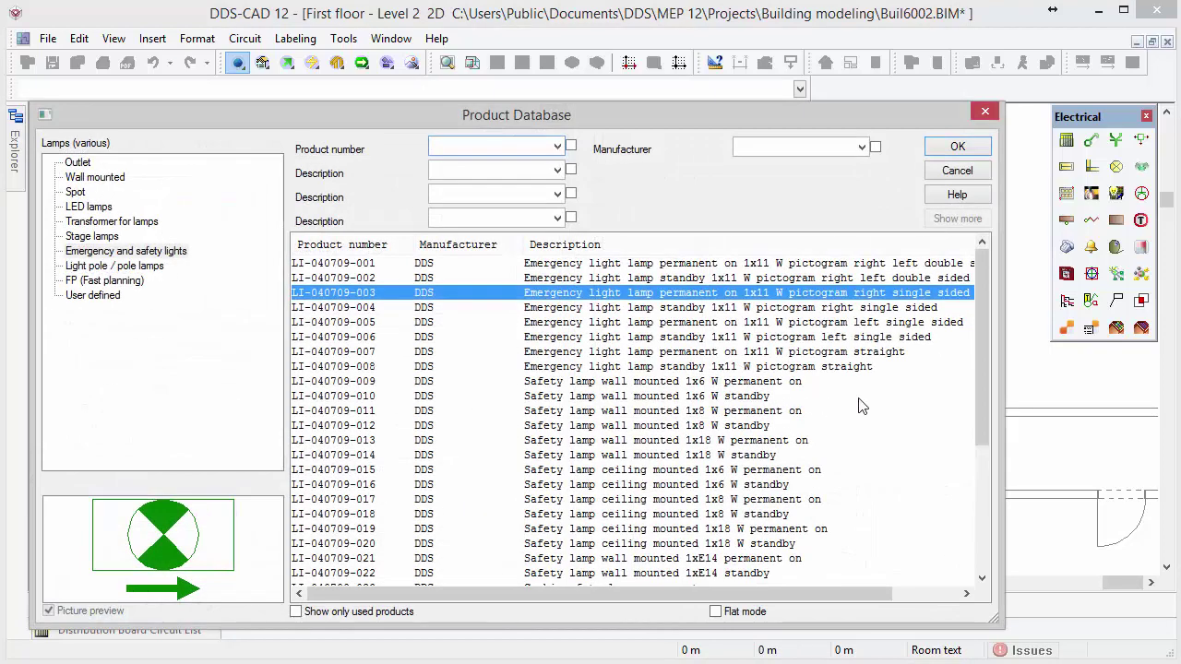
{"action": "left_click_drag", "start_coordinate": [982, 394], "coordinate": [989, 537]}
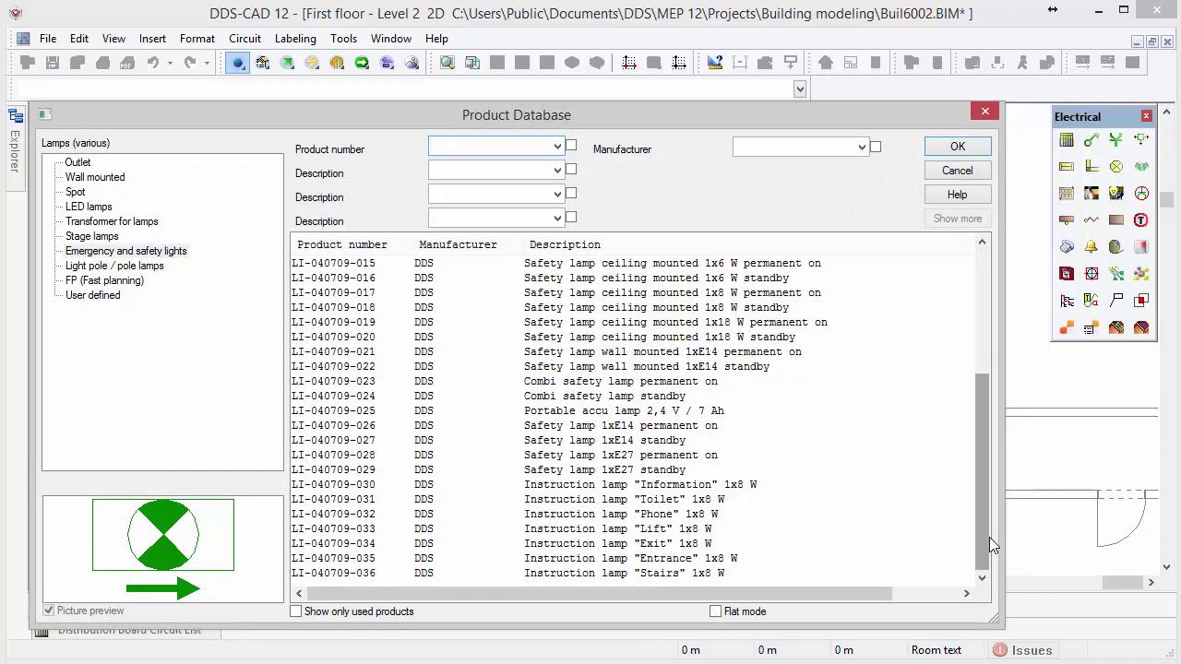
{"action": "left_click", "coordinate": [703, 572]}
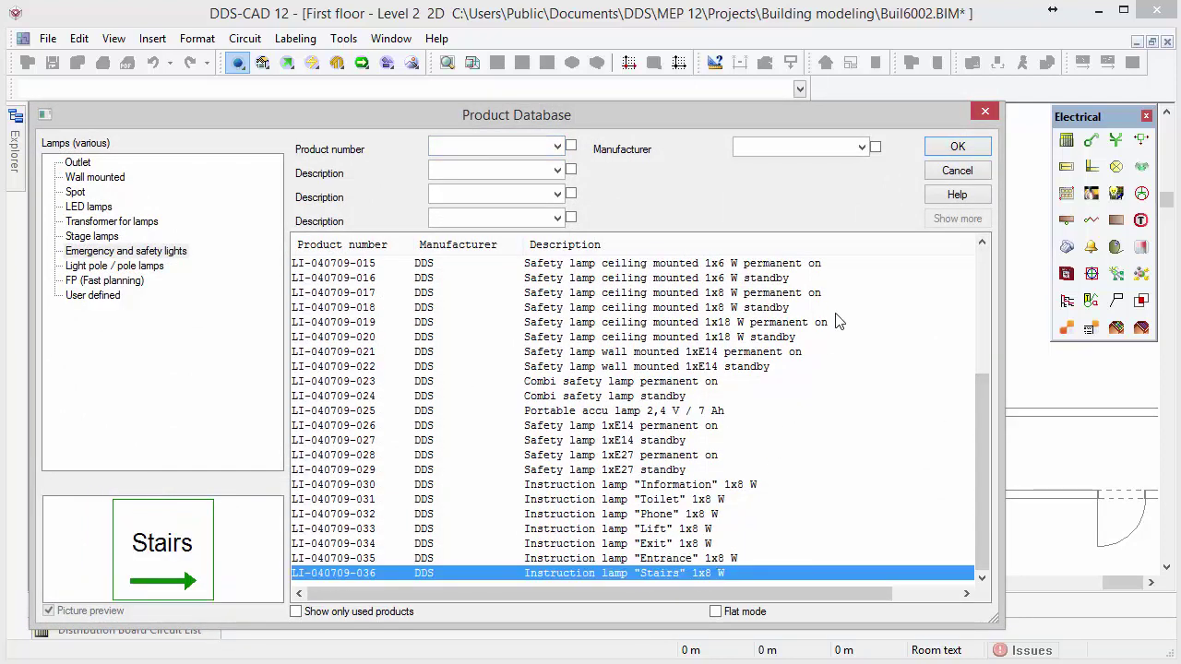
{"action": "left_click", "coordinate": [956, 148]}
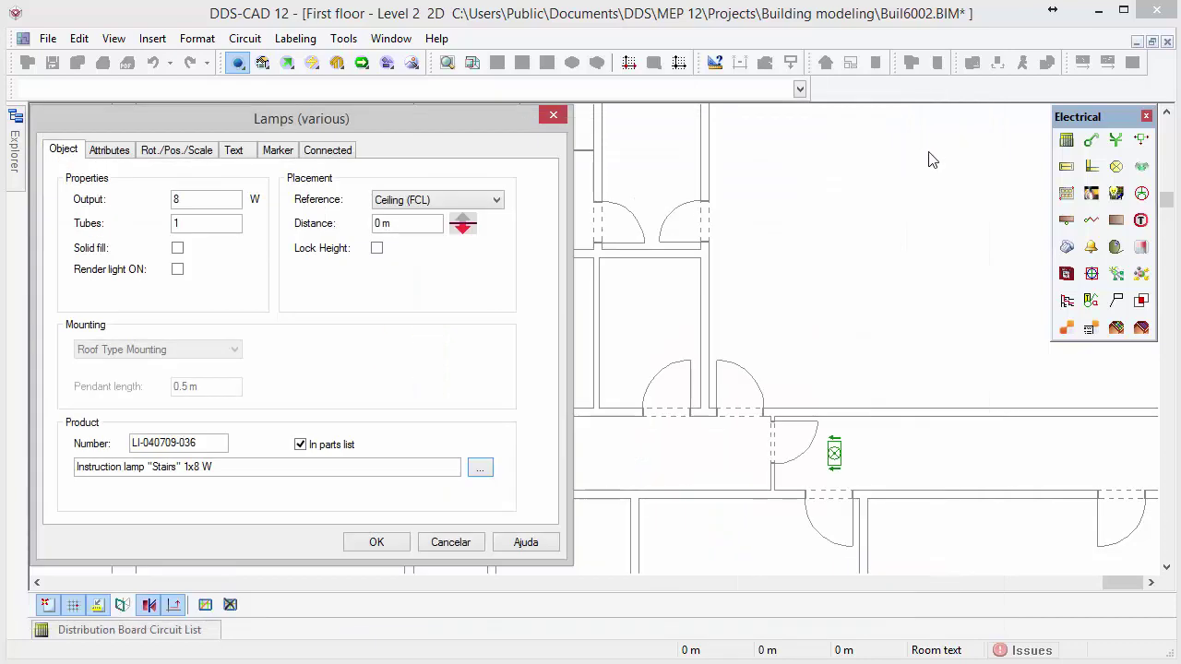
{"action": "left_click", "coordinate": [397, 540]}
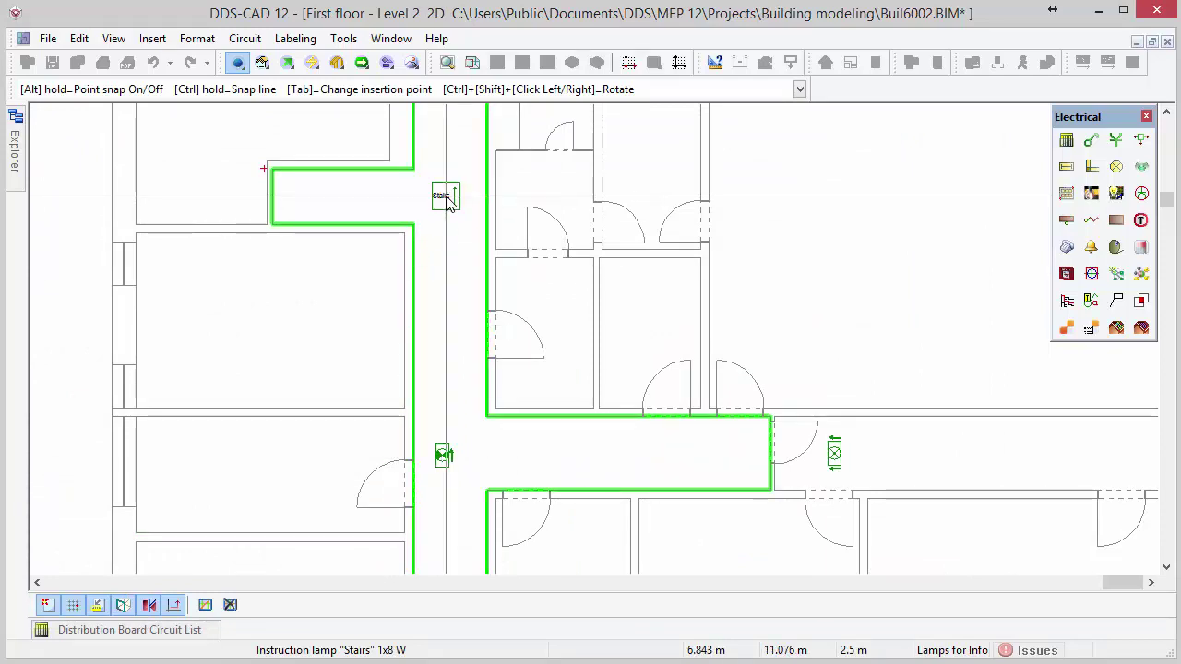
{"action": "left_click", "coordinate": [445, 201], "text": "ctrl+shift"}
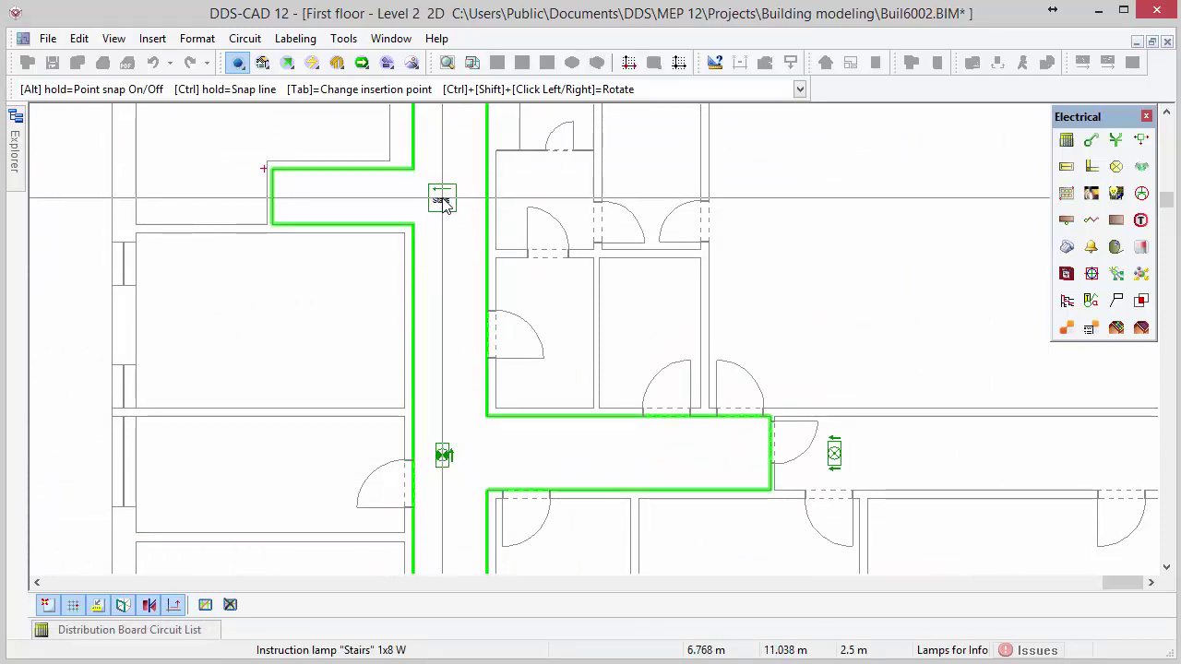
{"action": "left_click", "coordinate": [446, 201], "text": "ctrl+shift"}
{"action": "left_click", "coordinate": [442, 201]}
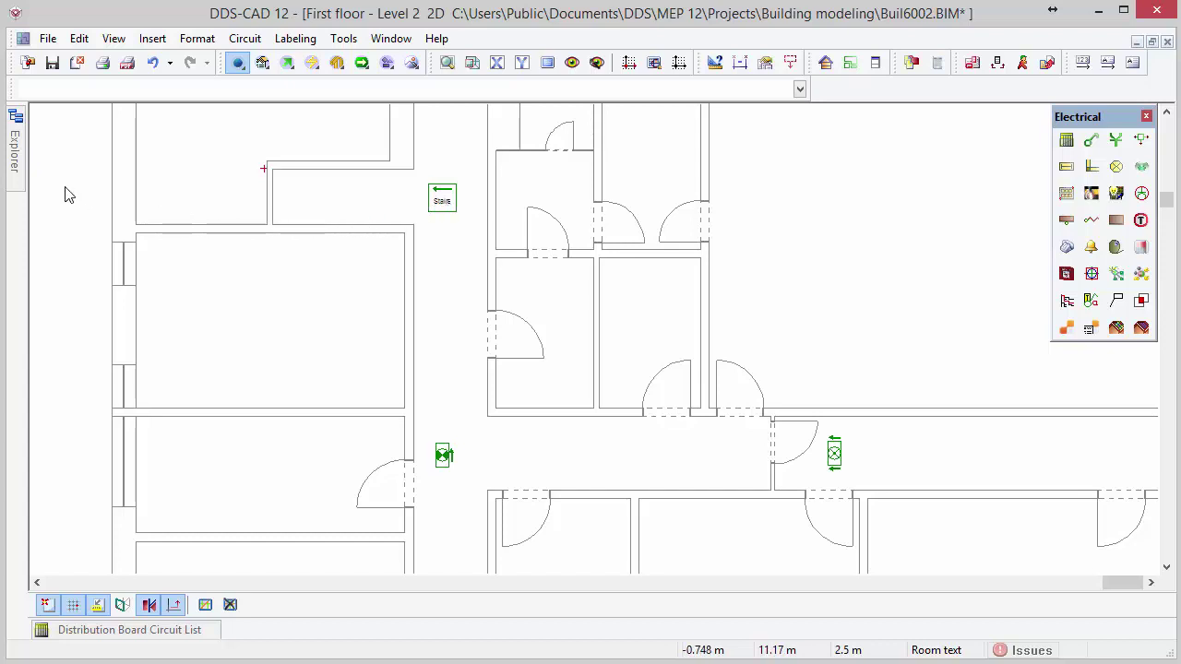
Open the ground floor's 2D model and set up DB1's circuit 5 lighting cable with its conduit included.
{"action": "mouse_move", "coordinate": [22, 164]}
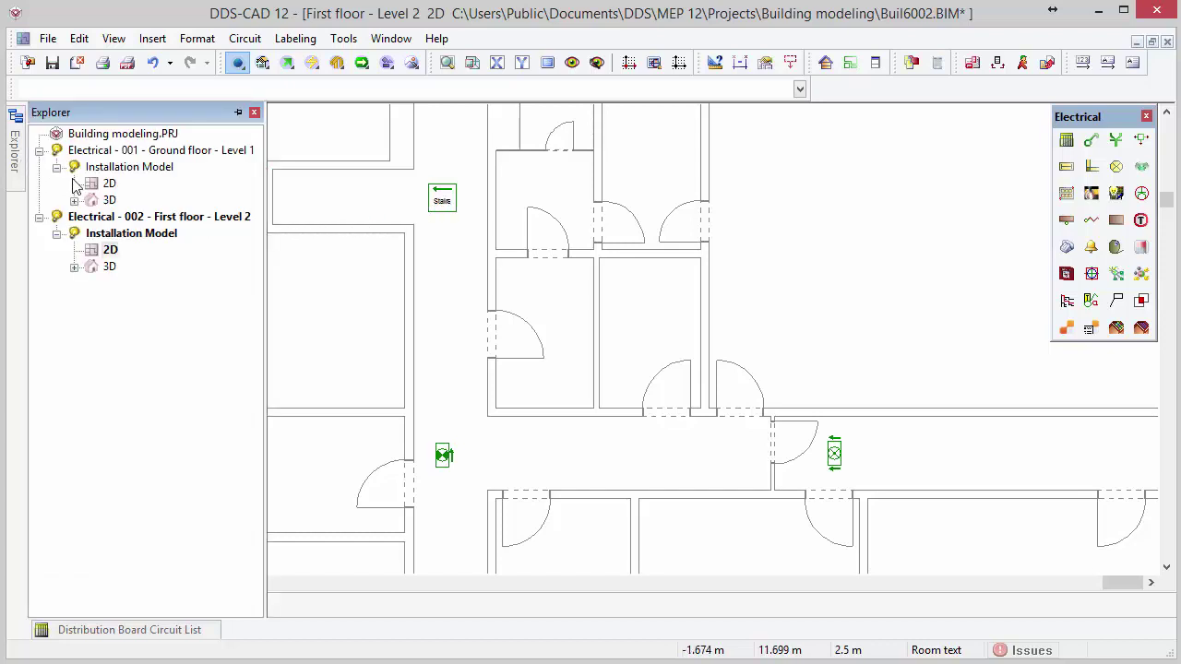
{"action": "double_click", "coordinate": [110, 184]}
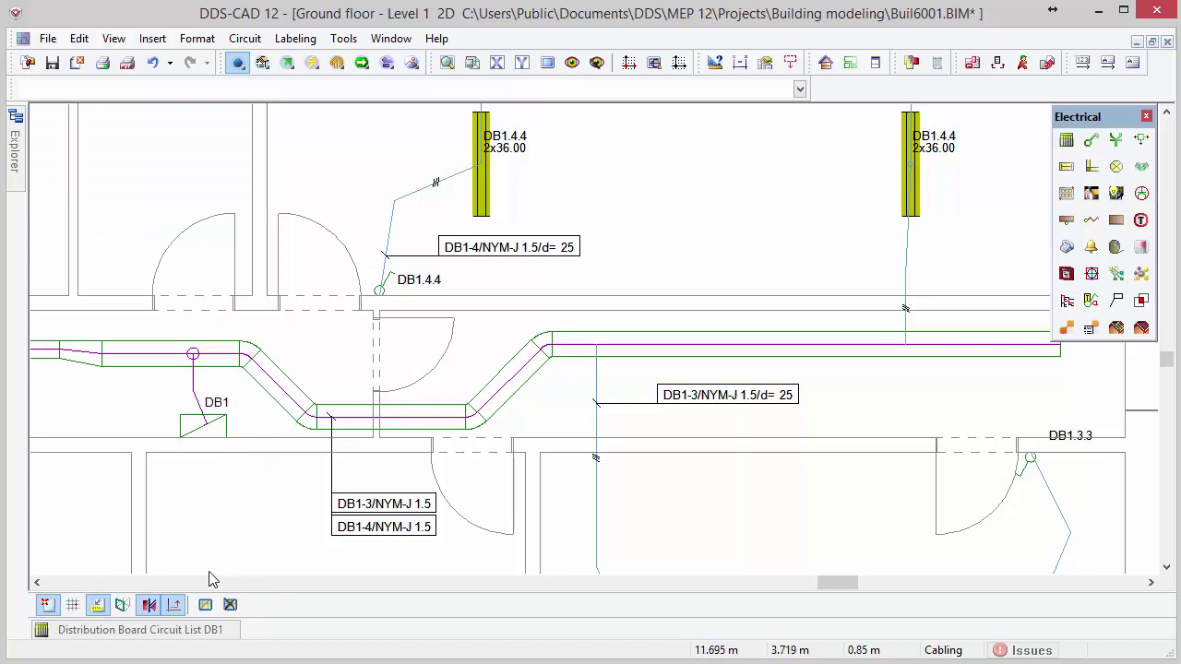
{"action": "mouse_move", "coordinate": [178, 635]}
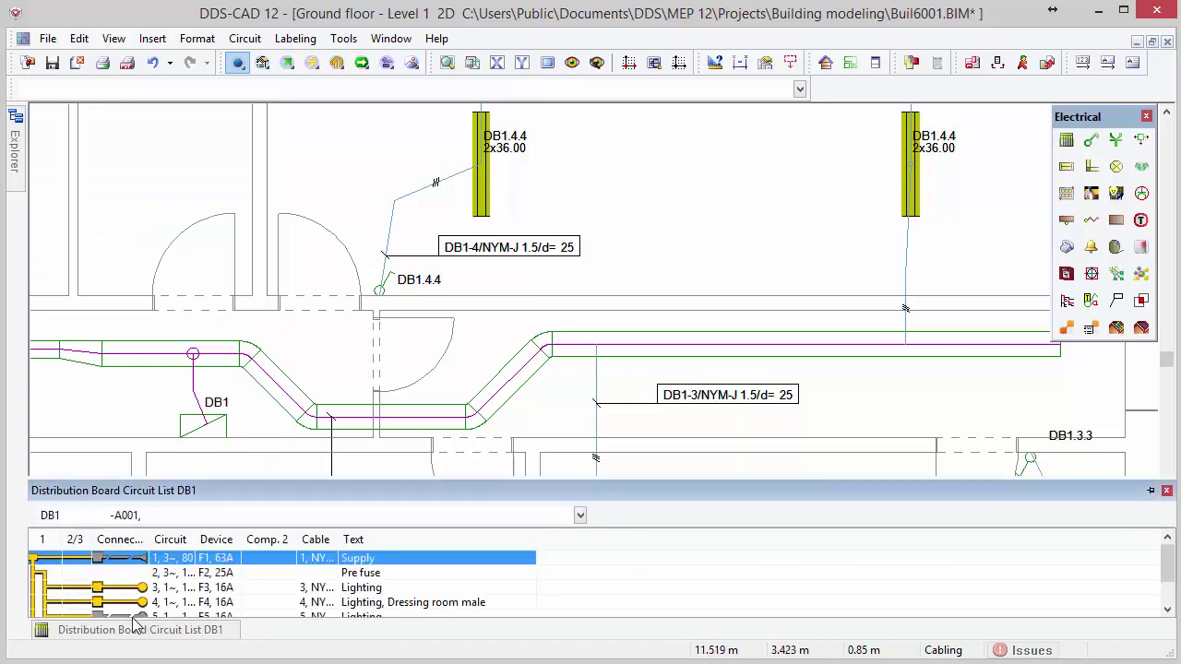
{"action": "left_click", "coordinate": [130, 615]}
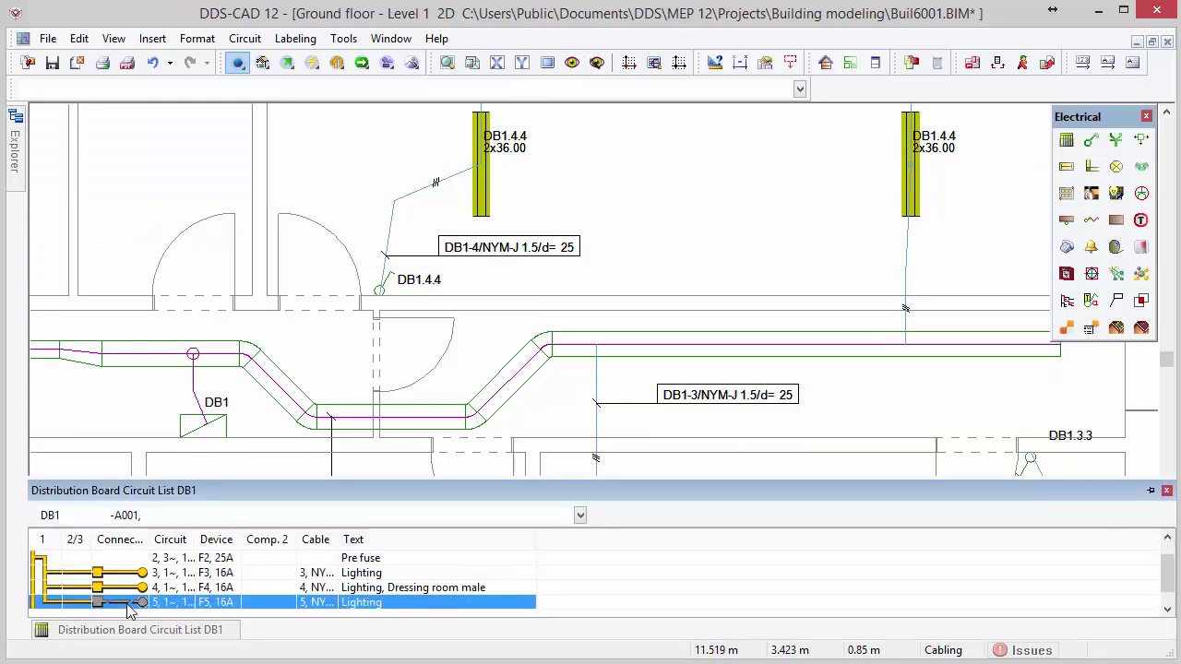
{"action": "right_click", "coordinate": [130, 611]}
{"action": "left_click", "coordinate": [217, 570]}
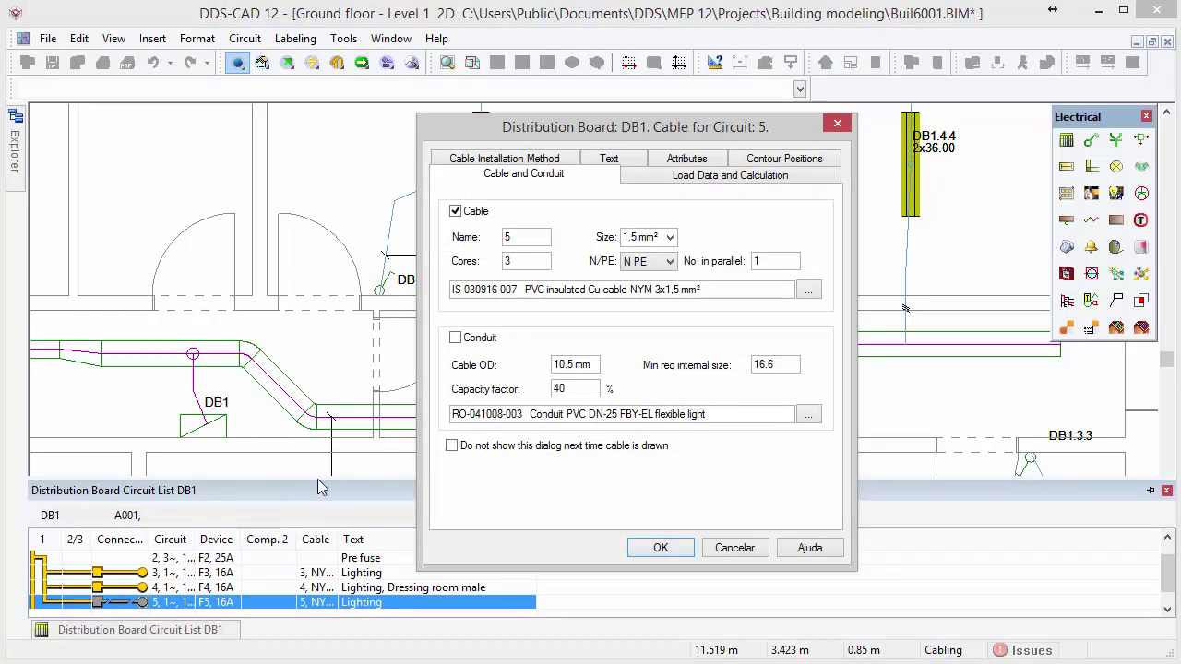
{"action": "left_click", "coordinate": [455, 338]}
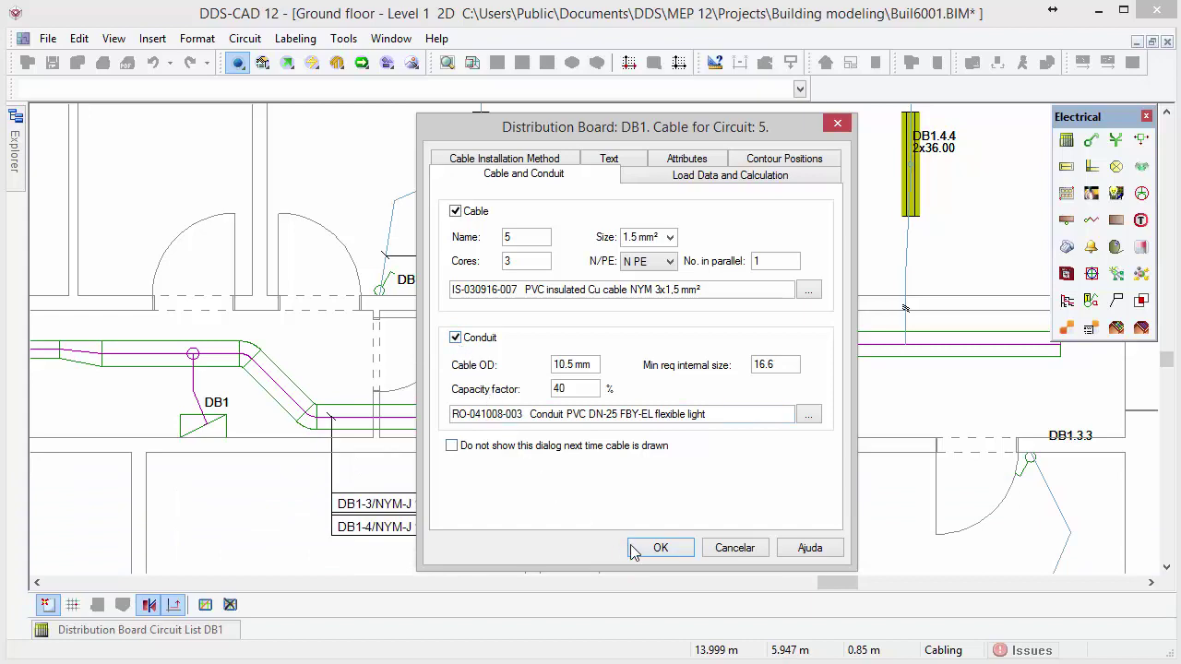
{"action": "left_click", "coordinate": [658, 548]}
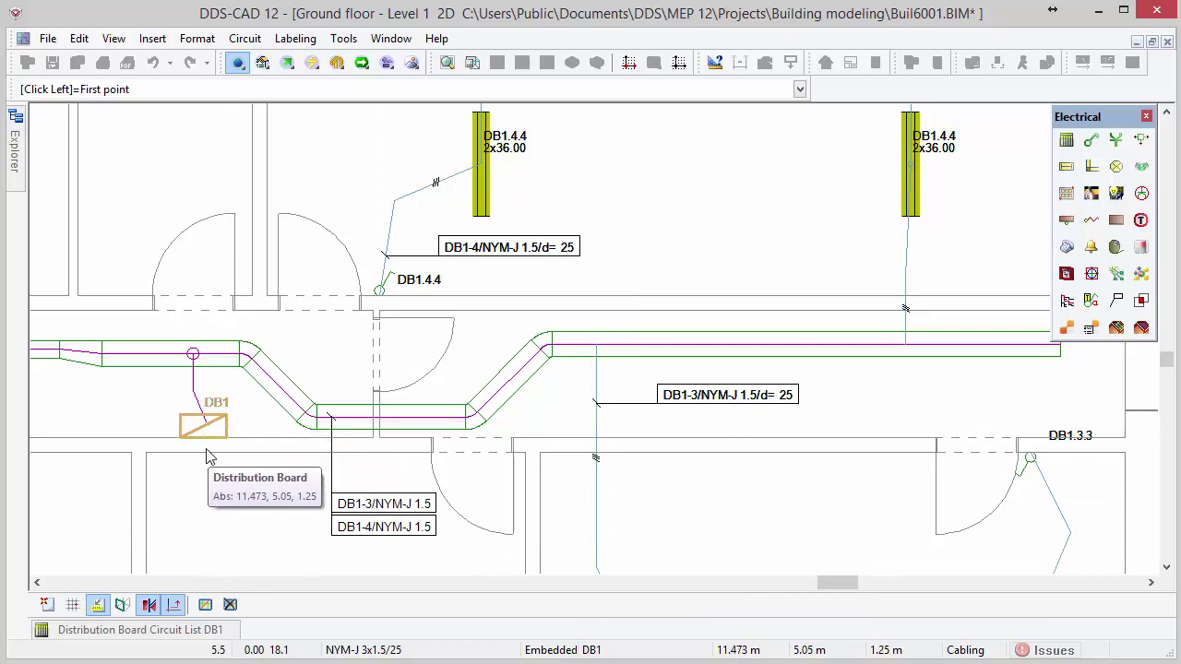
Draw the circuit 5 cable from distribution board DB1 a short way into the adjacent wall and end it in the storey above.
{"action": "left_click", "coordinate": [206, 450]}
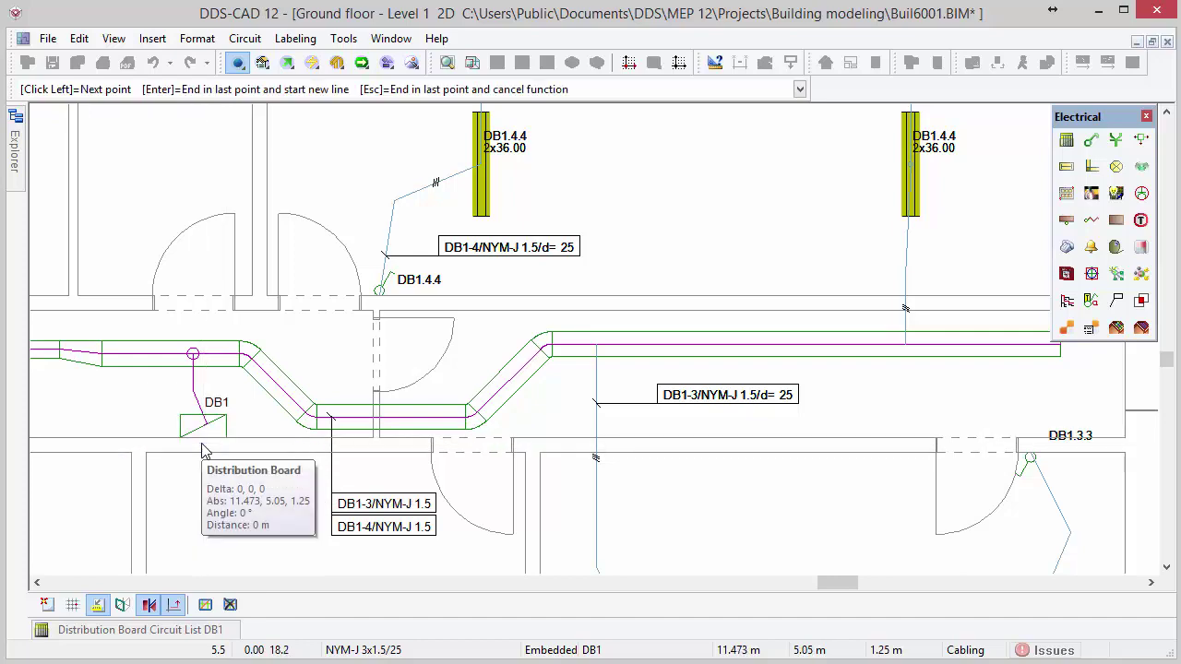
{"action": "scroll", "coordinate": [206, 450], "scroll_direction": "up", "scroll_amount": 2}
{"action": "scroll", "coordinate": [206, 452], "scroll_direction": "up", "scroll_amount": 1}
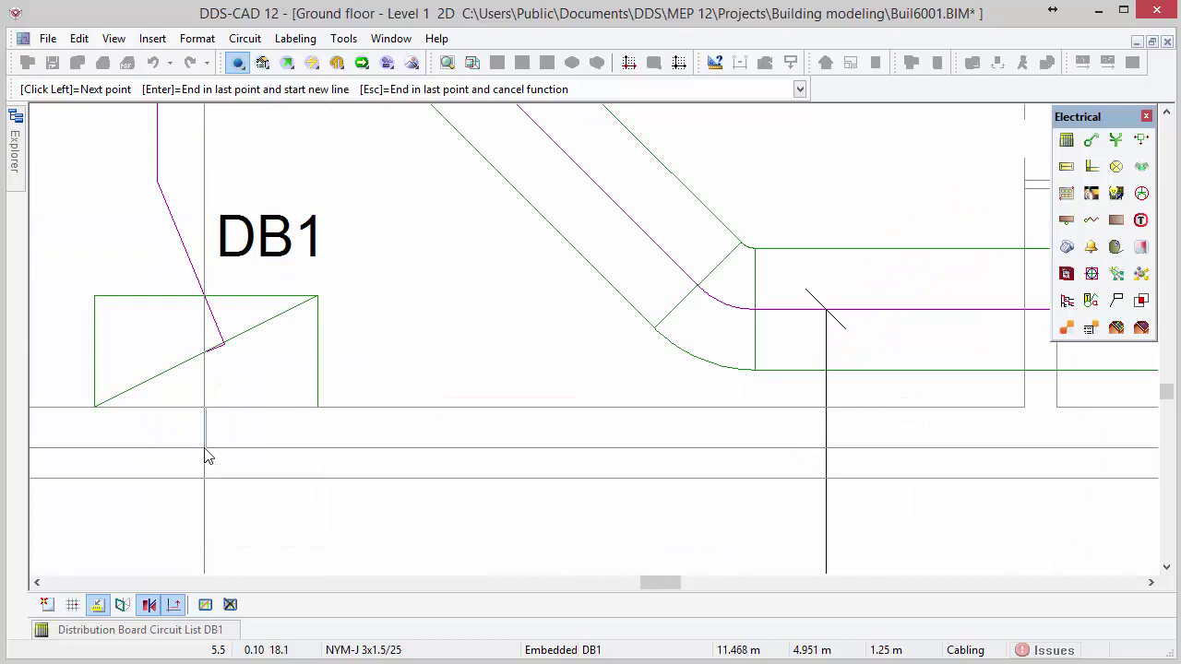
{"action": "right_click", "coordinate": [207, 455]}
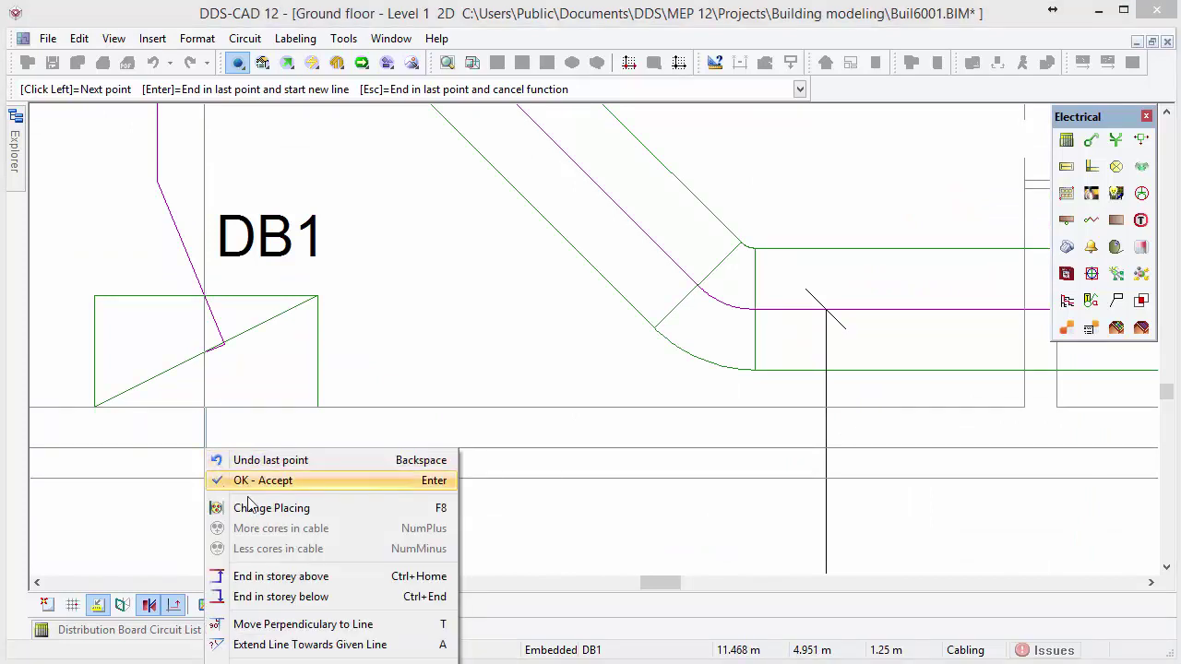
{"action": "left_click", "coordinate": [341, 576]}
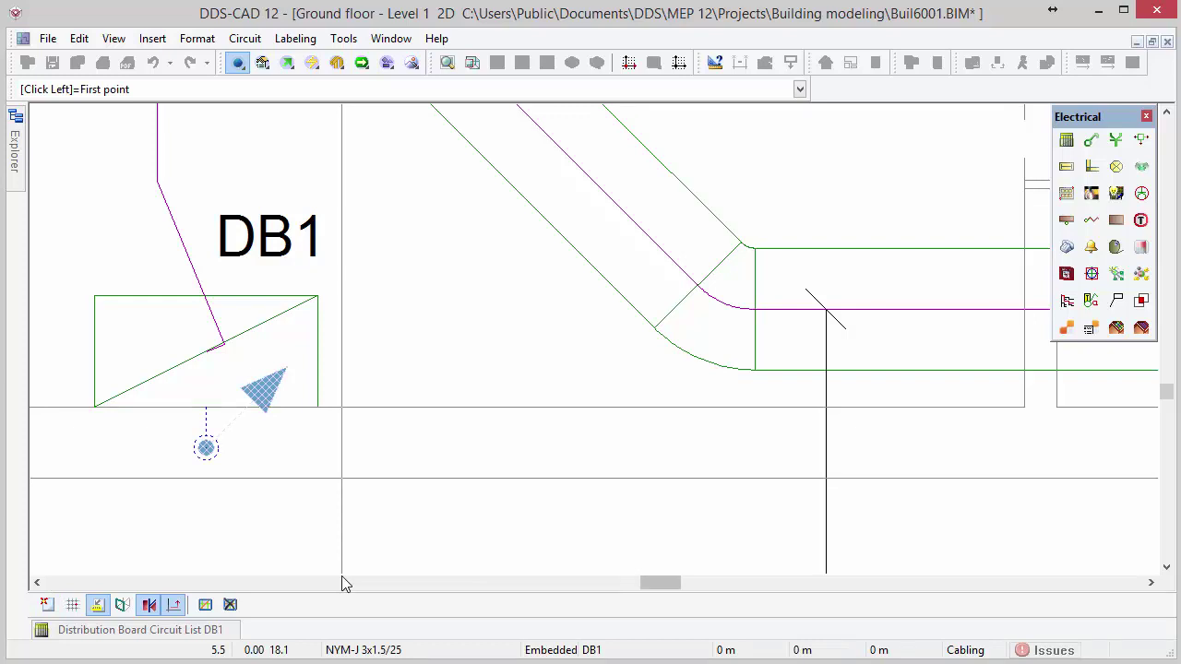
{"action": "key", "text": "Escape"}
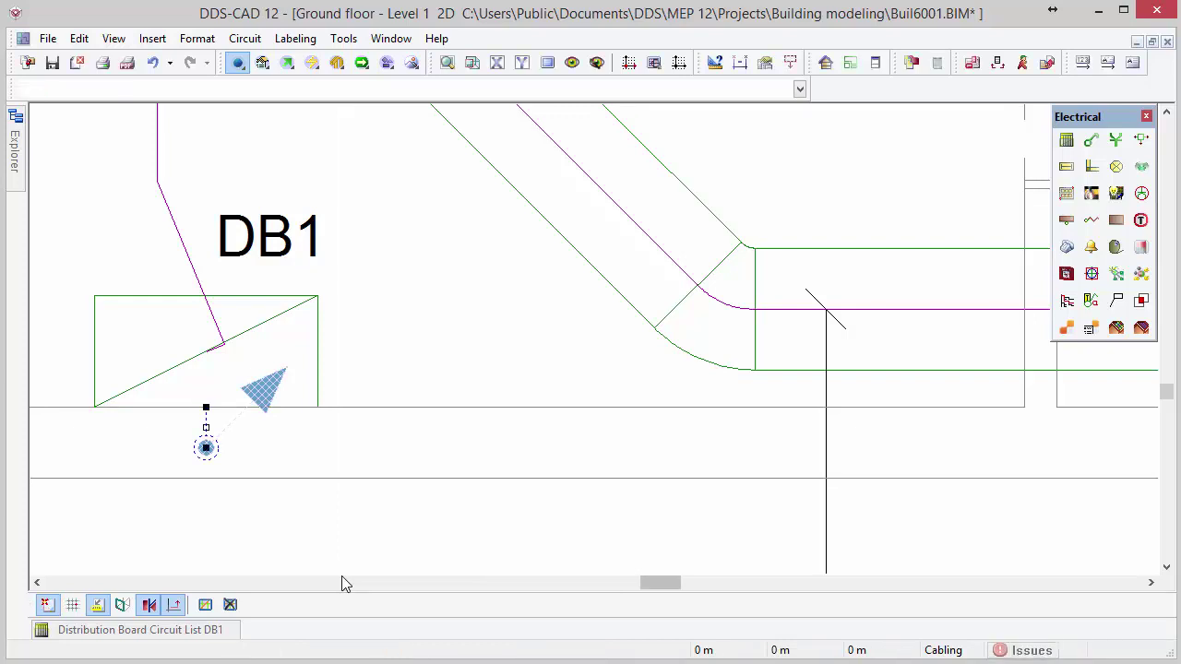
Open the connected storey model at the port where the circuit 5 cable leaves the ground floor.
{"action": "left_click", "coordinate": [216, 461]}
{"action": "right_click", "coordinate": [216, 462]}
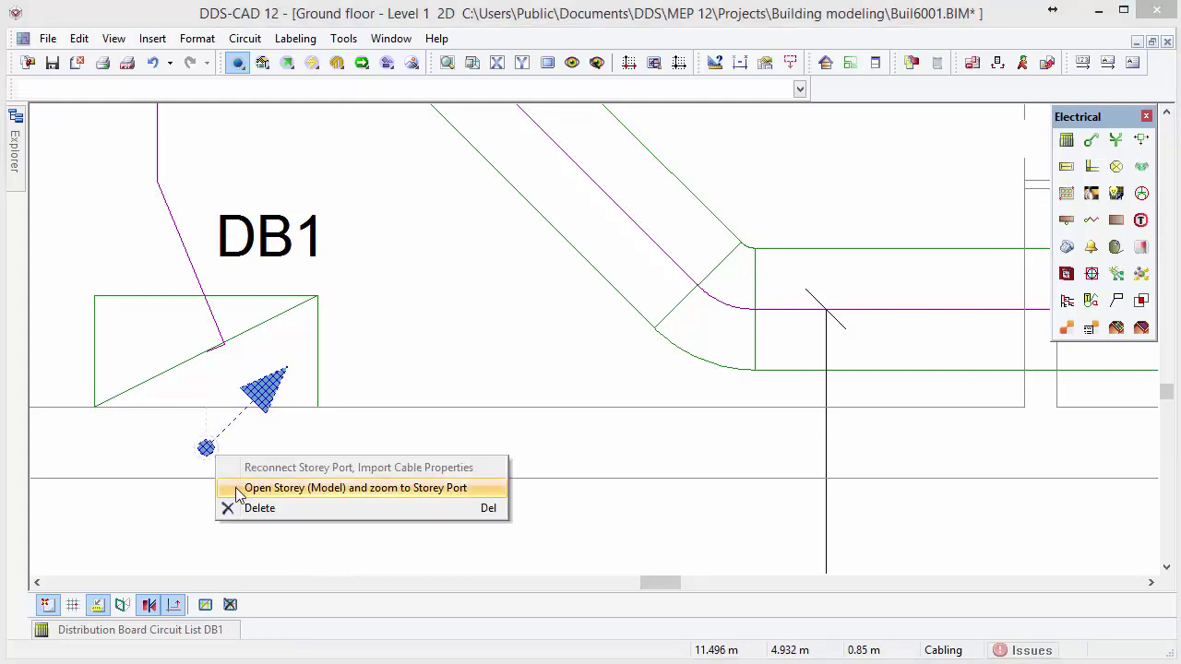
{"action": "left_click", "coordinate": [239, 488]}
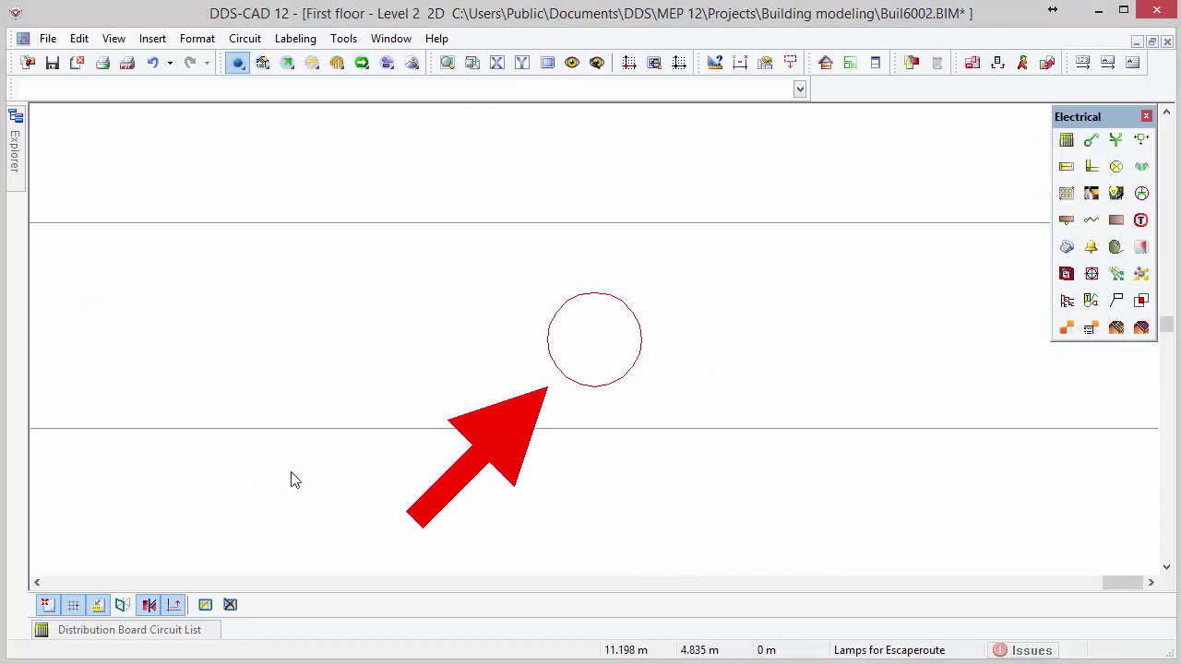
Continue circuit 5's cable from the storey below at the storey port and raise it to an absolute Z position of 2.5 m.
{"action": "left_click", "coordinate": [573, 386]}
{"action": "right_click", "coordinate": [573, 386]}
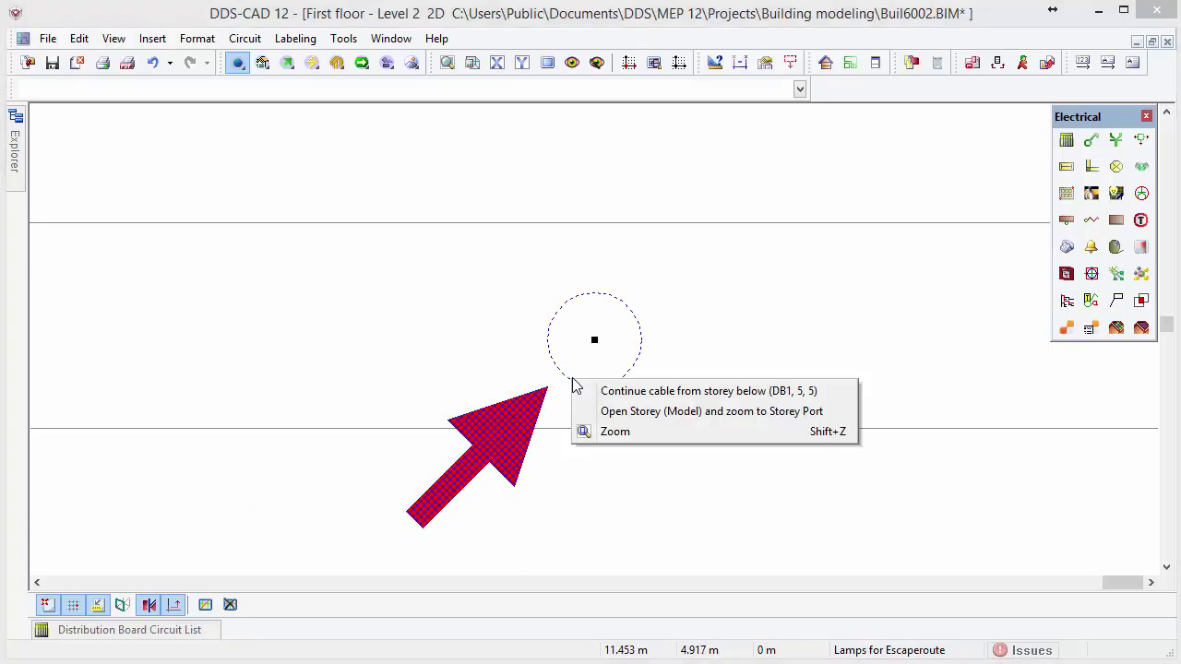
{"action": "left_click", "coordinate": [646, 391]}
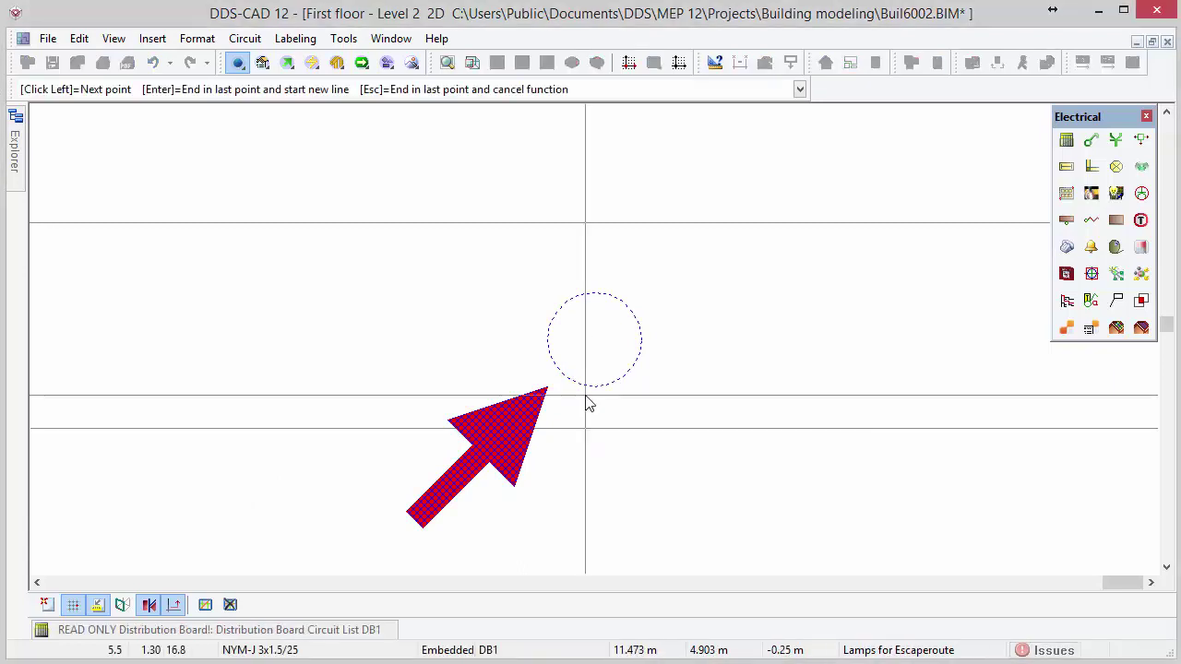
{"action": "scroll", "coordinate": [588, 404], "scroll_direction": "down", "scroll_amount": 5}
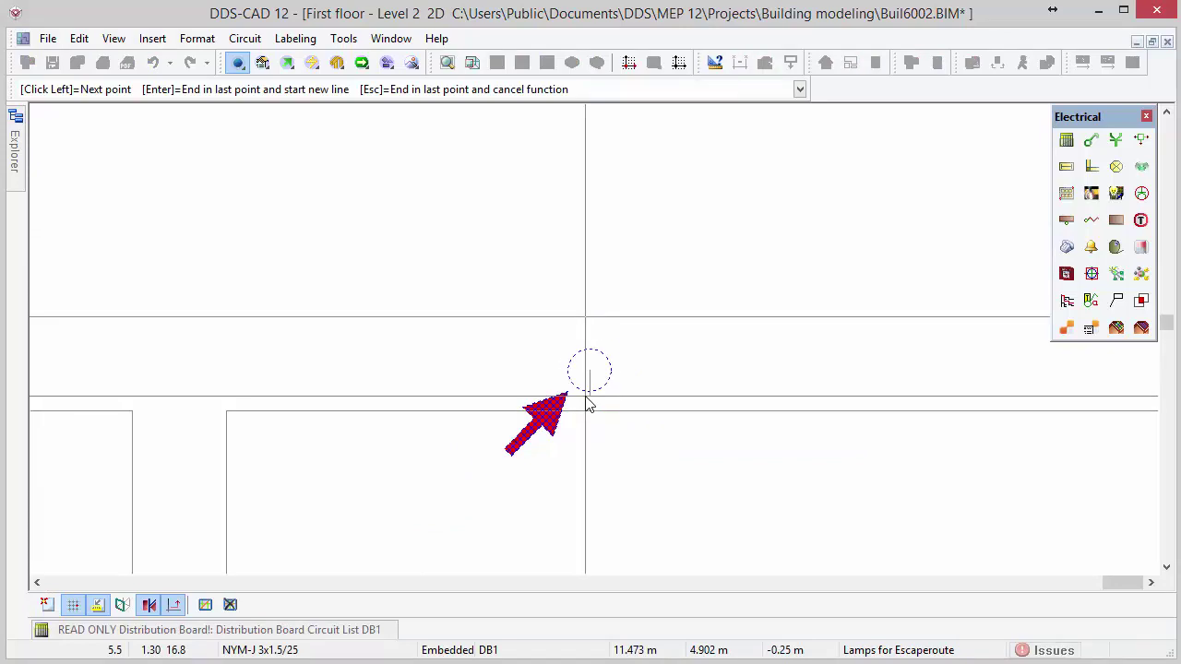
{"action": "scroll", "coordinate": [581, 402], "scroll_direction": "down", "scroll_amount": 1}
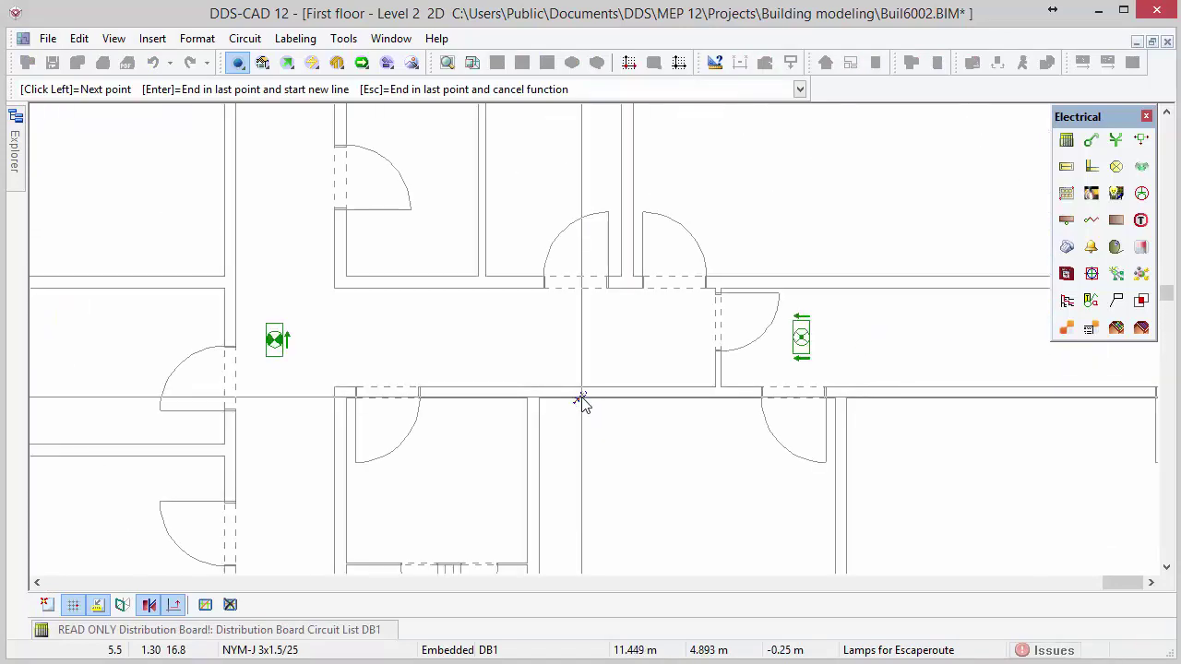
{"action": "scroll", "coordinate": [581, 402], "scroll_direction": "down", "scroll_amount": 1}
{"action": "middle_click_drag", "start_coordinate": [582, 403], "coordinate": [560, 450]}
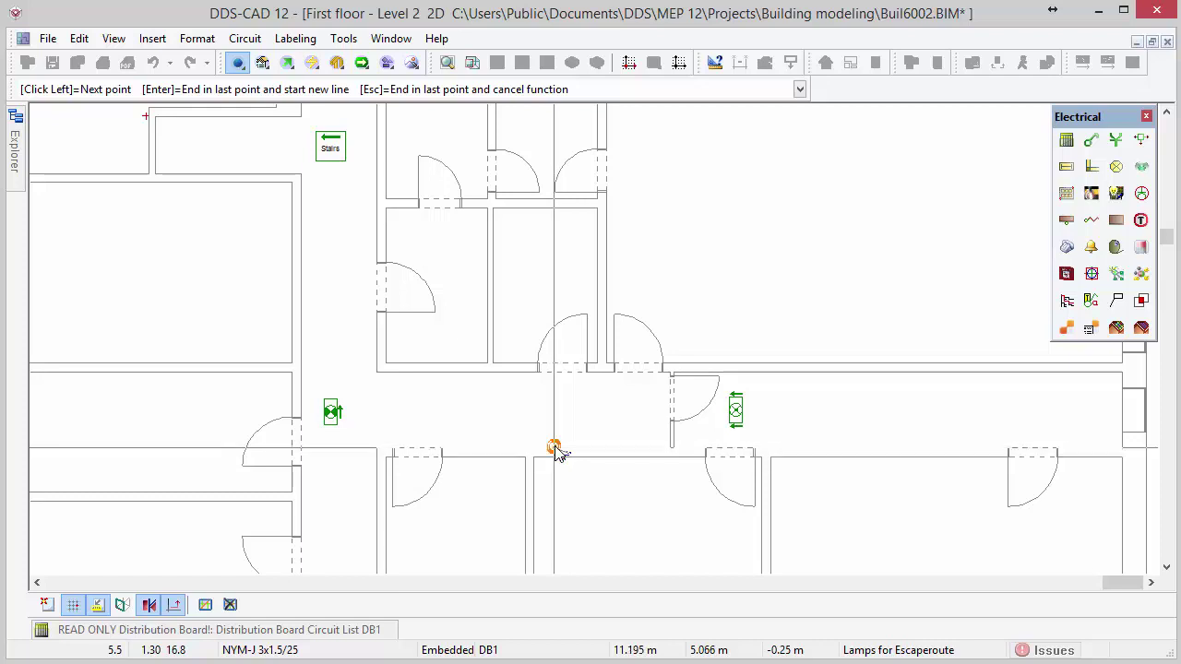
{"action": "left_click", "coordinate": [559, 451]}
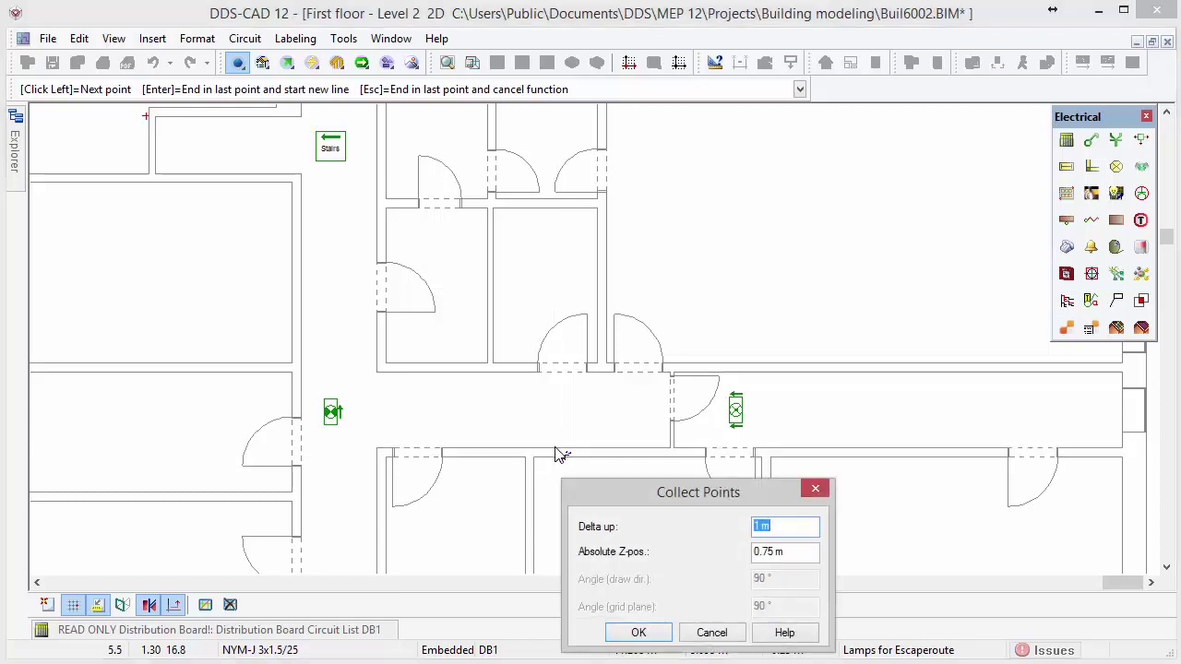
{"action": "left_click_drag", "start_coordinate": [790, 551], "coordinate": [739, 550]}
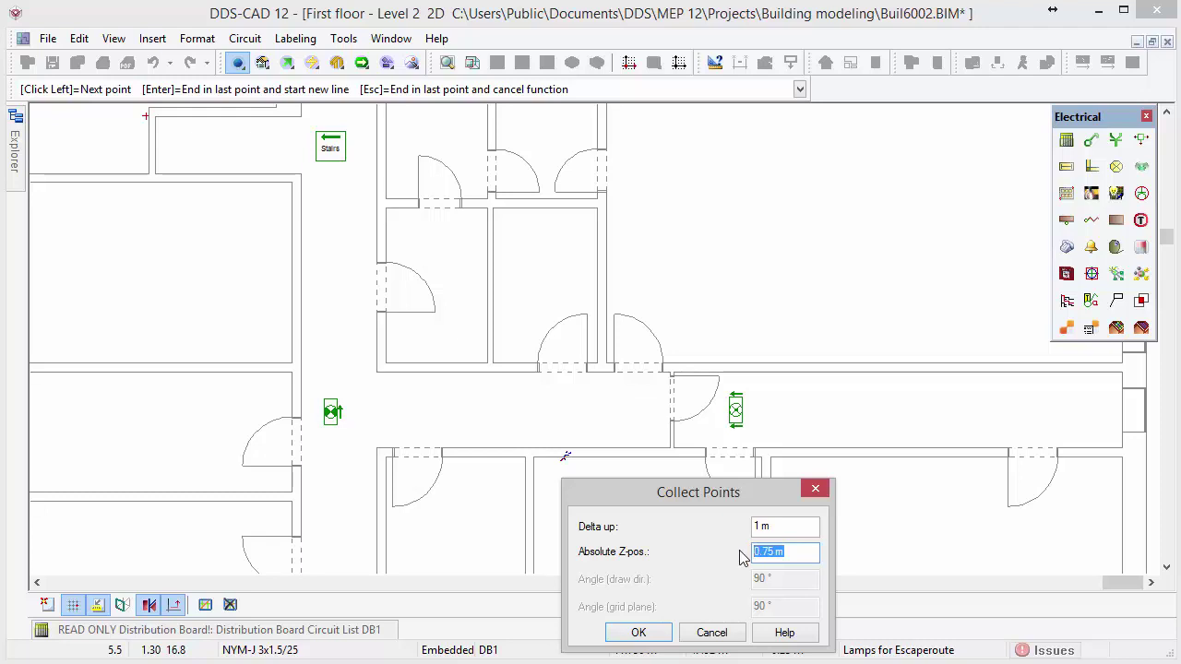
{"action": "type", "text": "2.5"}
{"action": "left_click", "coordinate": [638, 633]}
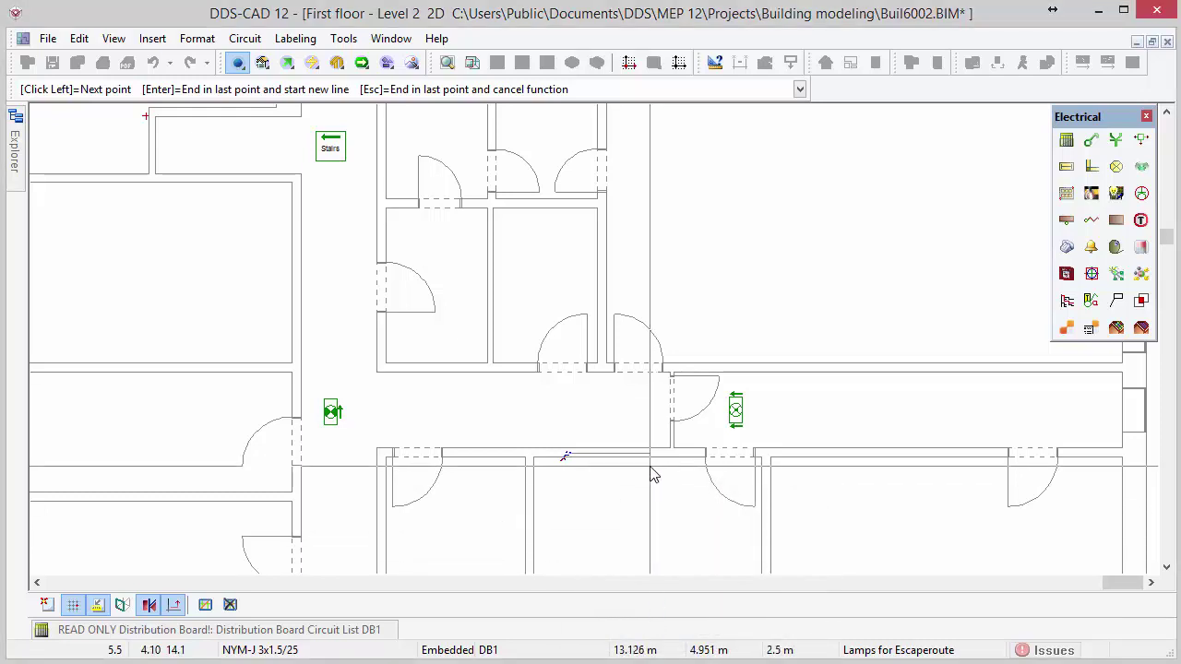
Route the cable into the corridor to the escape lamp beyond the door, on to the corridor-junction lamp, and end it at the "Stairs" lamp.
{"action": "scroll", "coordinate": [652, 474], "scroll_direction": "up", "scroll_amount": 2}
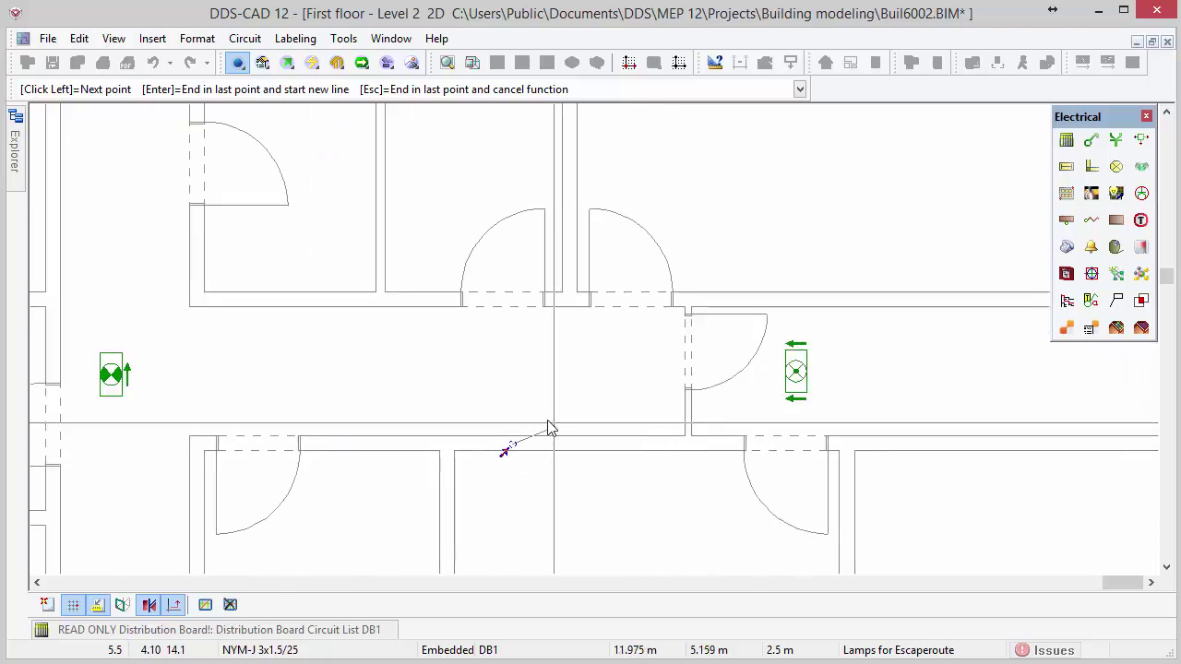
{"action": "left_click", "coordinate": [546, 420]}
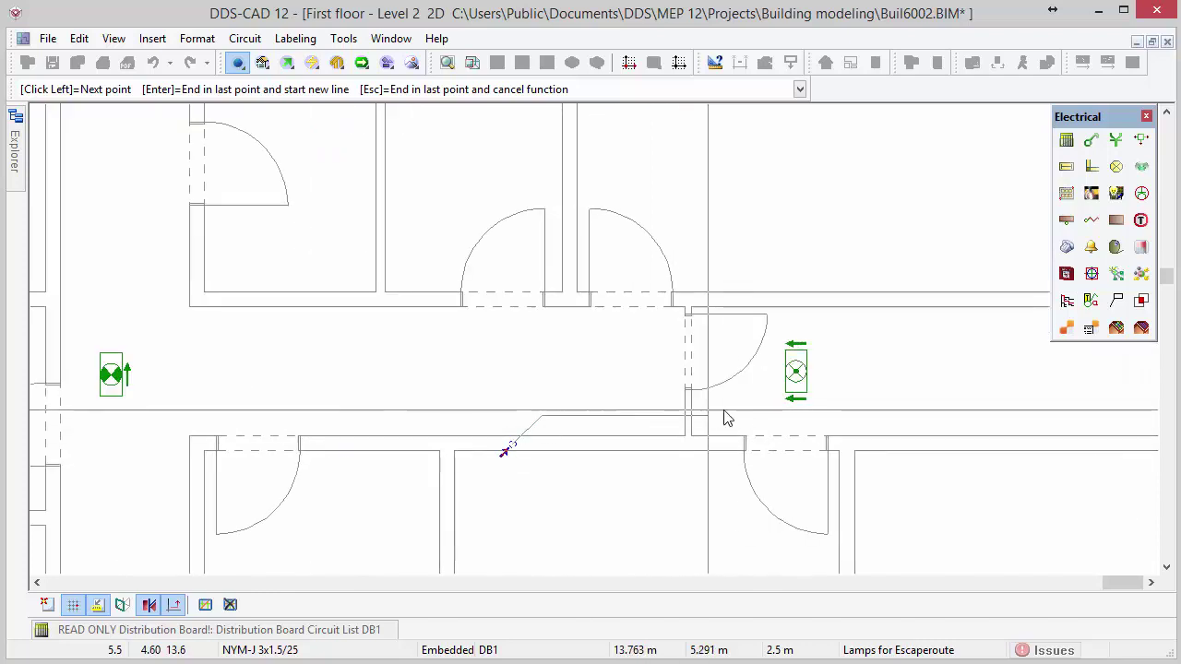
{"action": "left_click", "coordinate": [797, 376]}
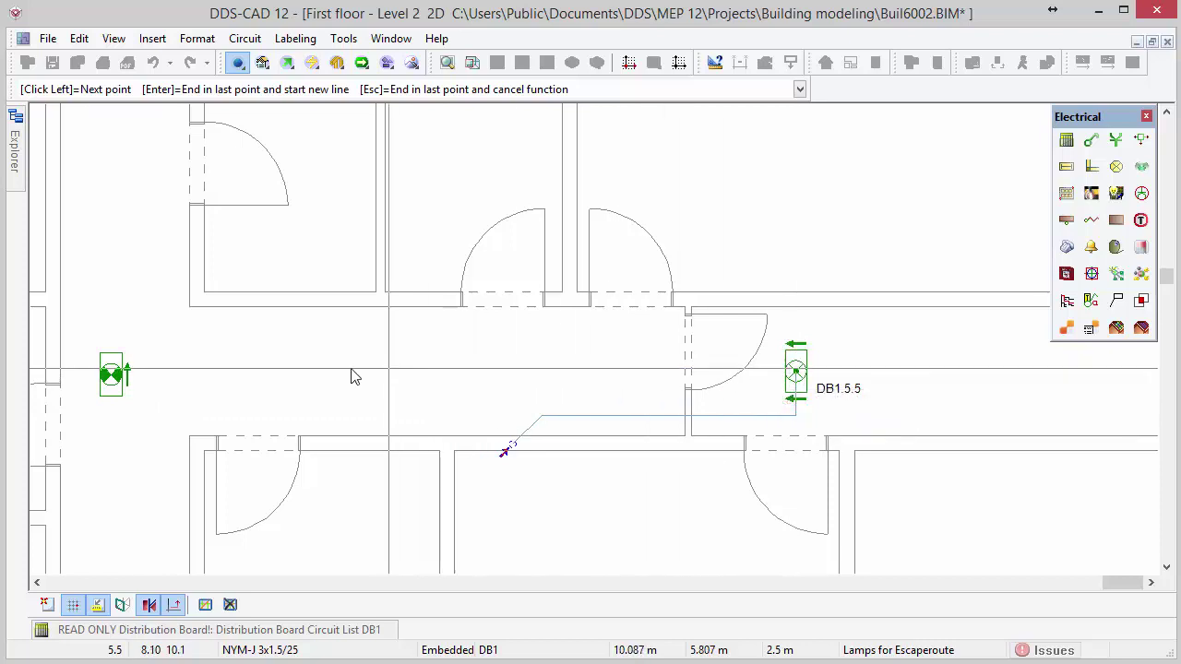
{"action": "left_click", "coordinate": [107, 374]}
{"action": "scroll", "coordinate": [139, 376], "scroll_direction": "down", "scroll_amount": 3}
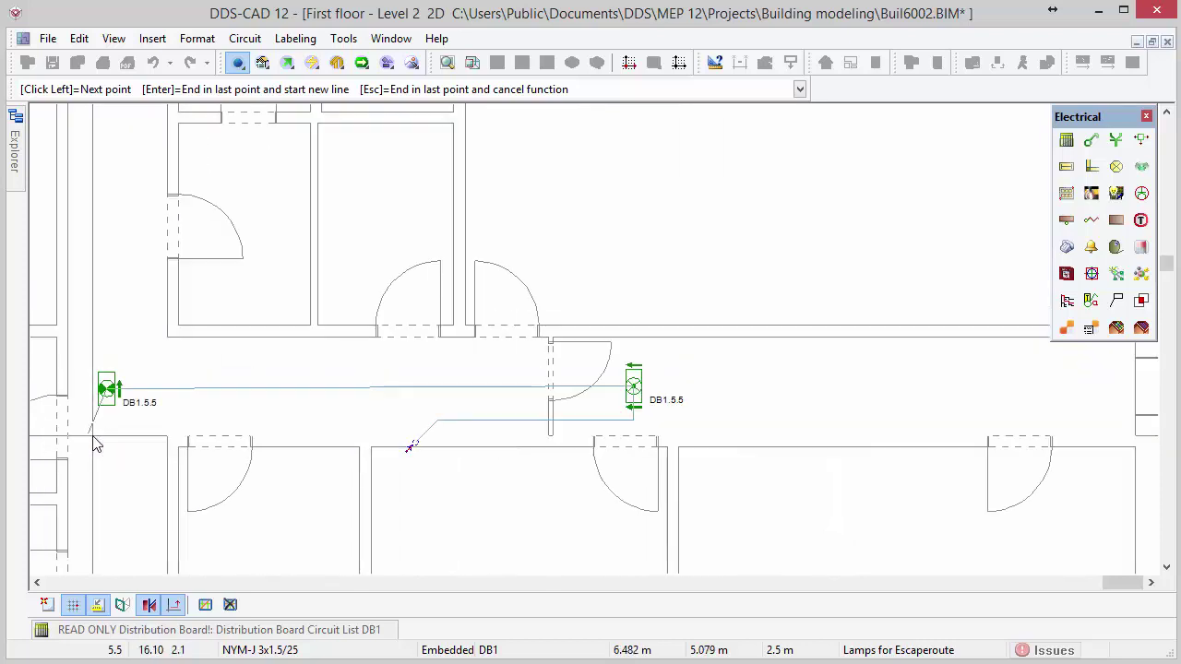
{"action": "middle_click_drag", "start_coordinate": [157, 376], "coordinate": [209, 493]}
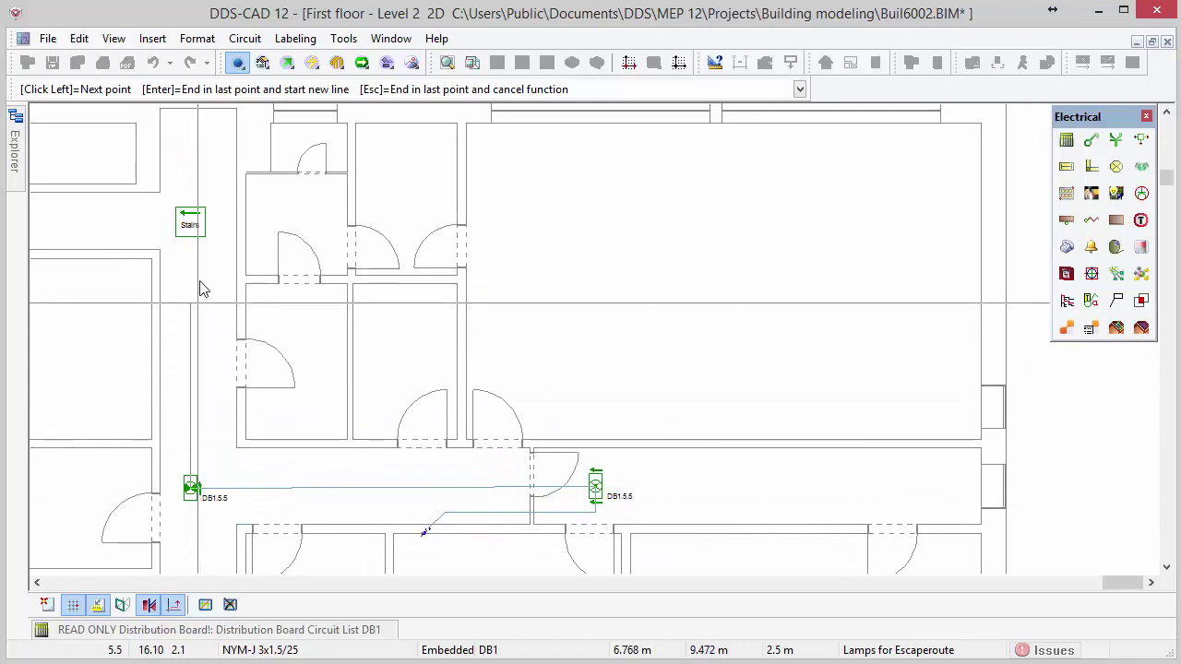
{"action": "left_click", "coordinate": [196, 231]}
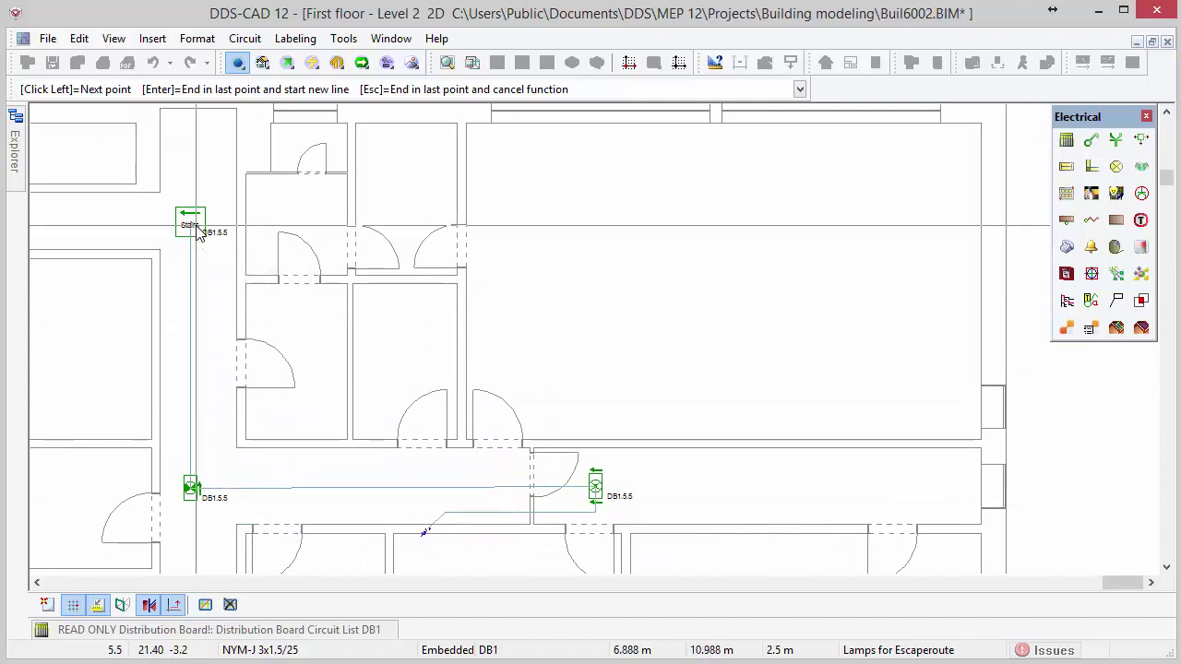
{"action": "key", "text": "Escape"}
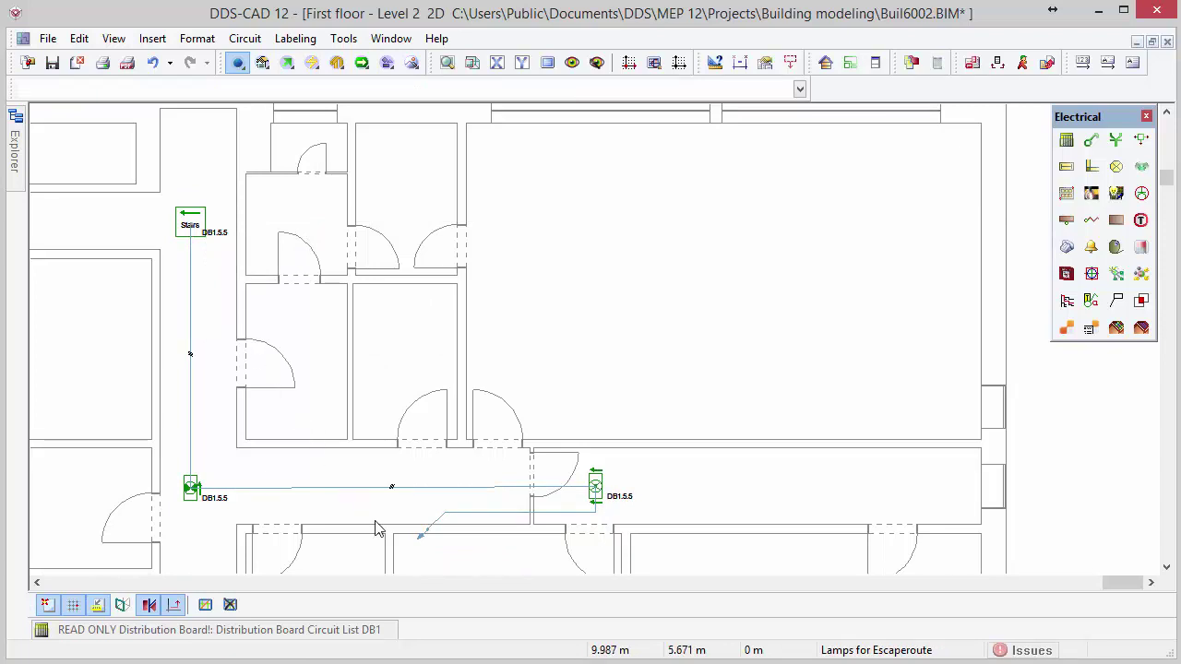
Generate a schema for DB1 in the Emergency lighting System, accepting the save and the proposed schema report details.
{"action": "right_click", "coordinate": [495, 633]}
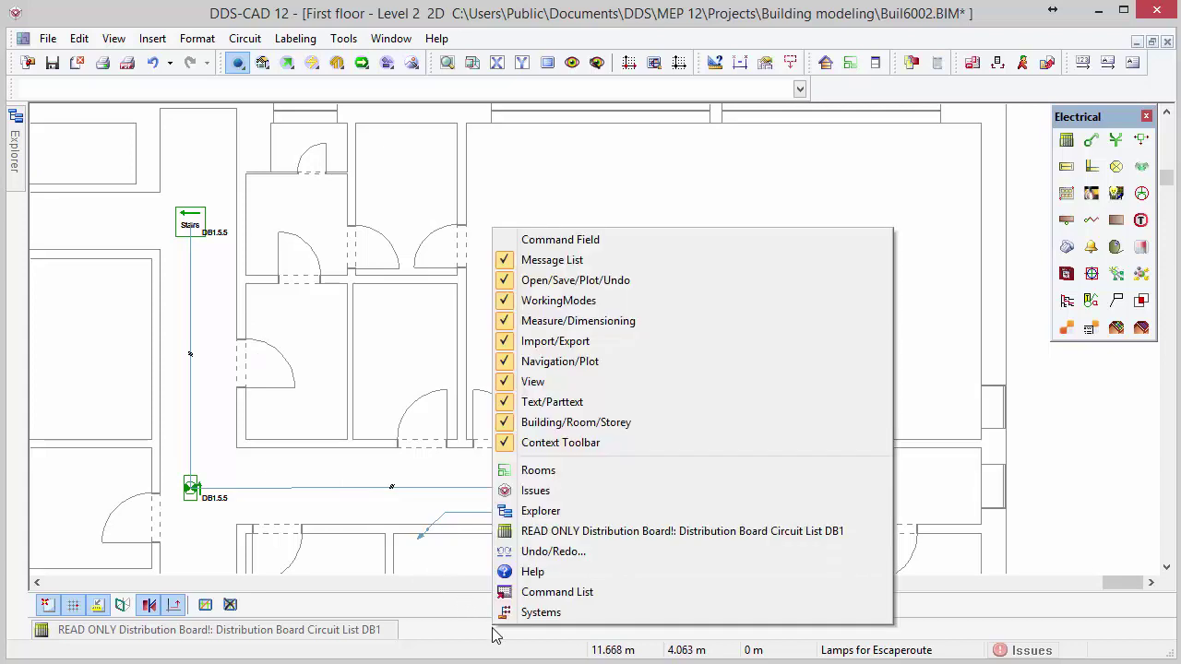
{"action": "left_click", "coordinate": [573, 613]}
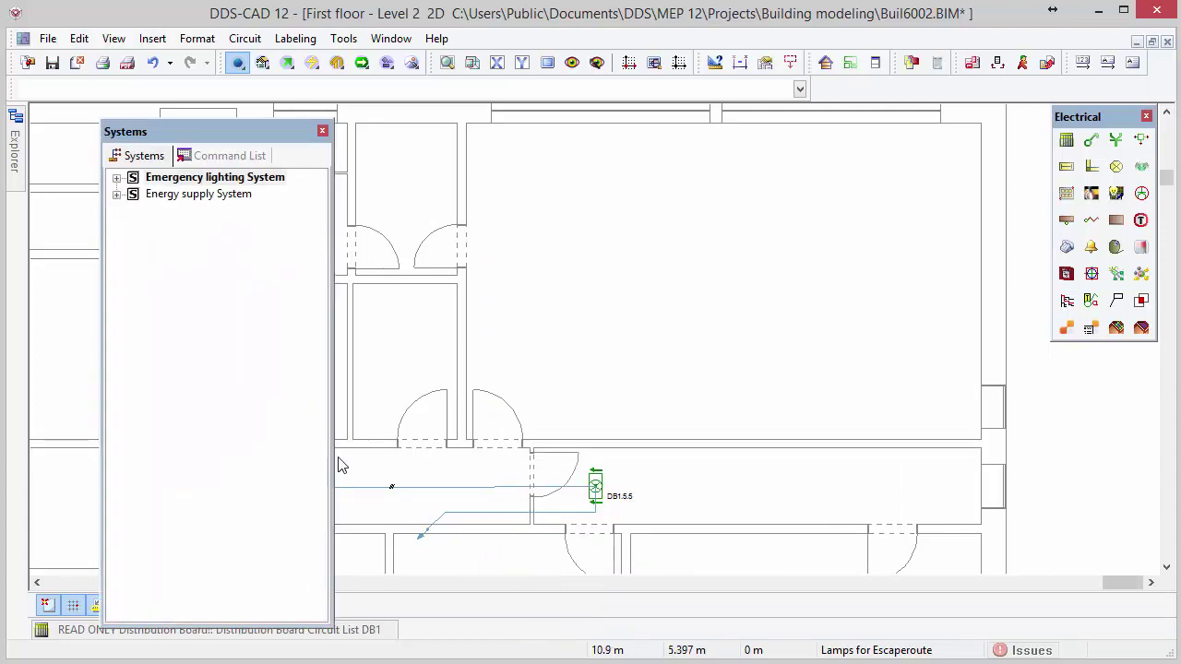
{"action": "left_click", "coordinate": [117, 179]}
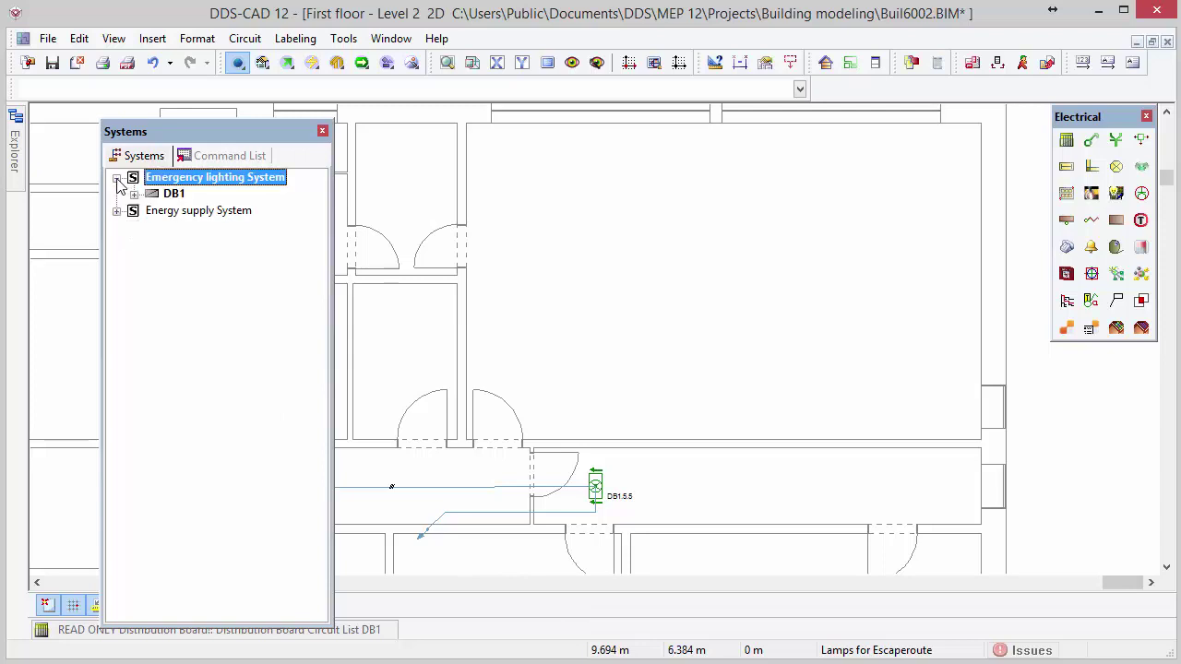
{"action": "left_click", "coordinate": [175, 197]}
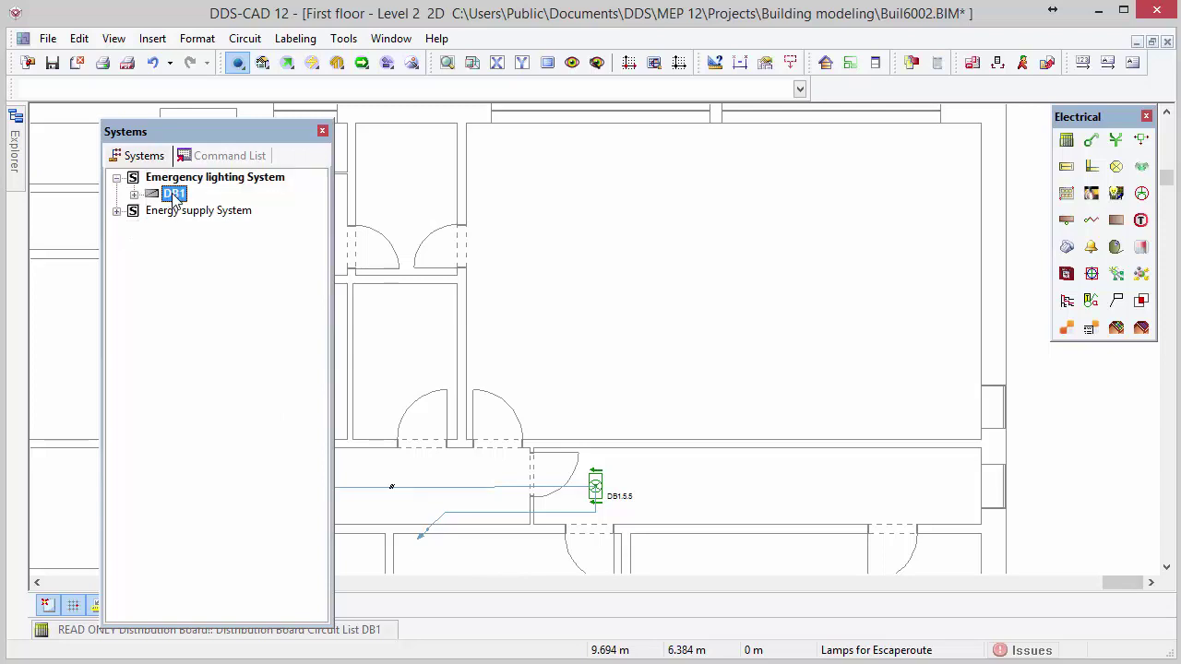
{"action": "right_click", "coordinate": [175, 201]}
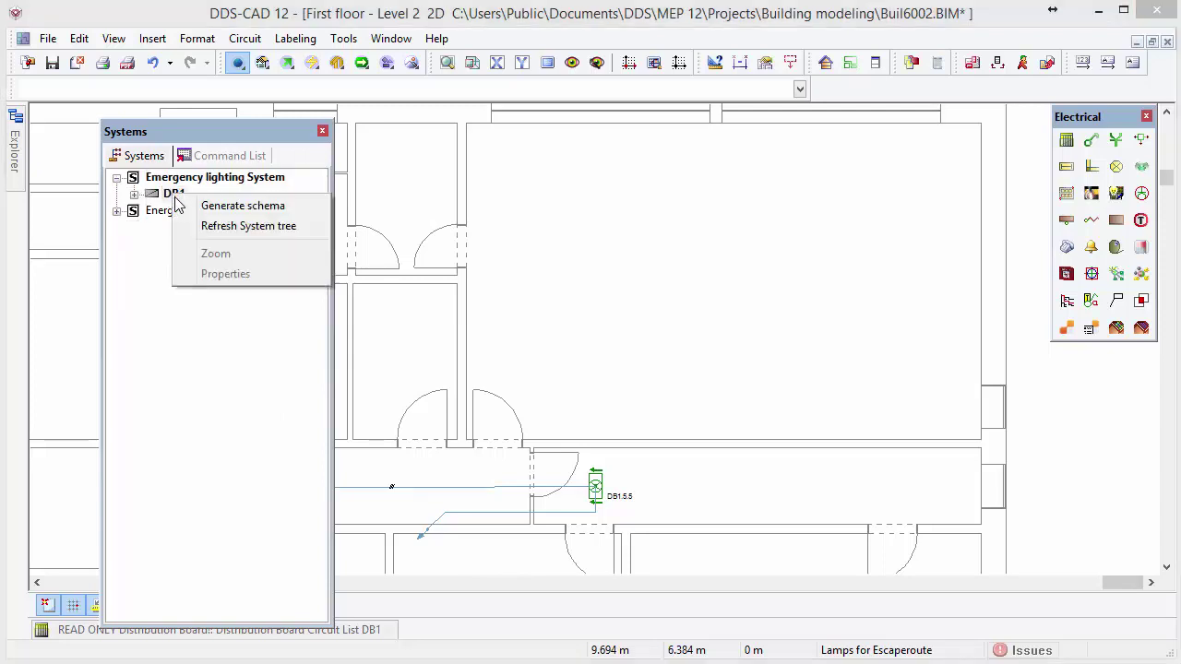
{"action": "left_click", "coordinate": [188, 209]}
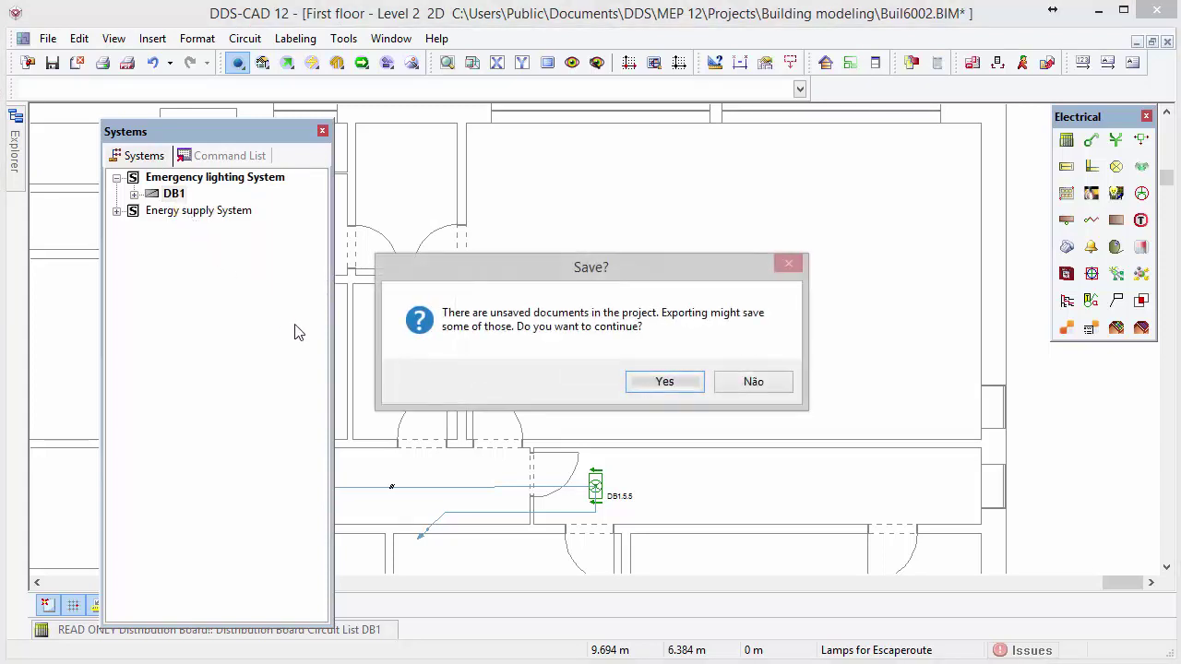
{"action": "left_click", "coordinate": [631, 390]}
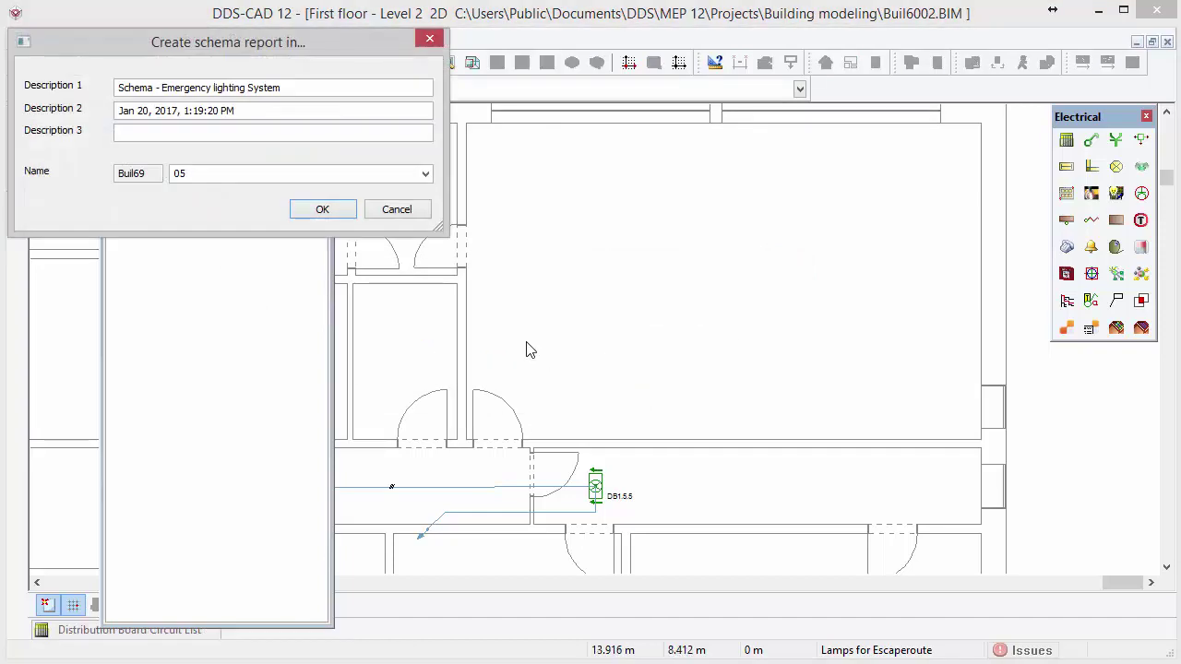
{"action": "left_click", "coordinate": [325, 211]}
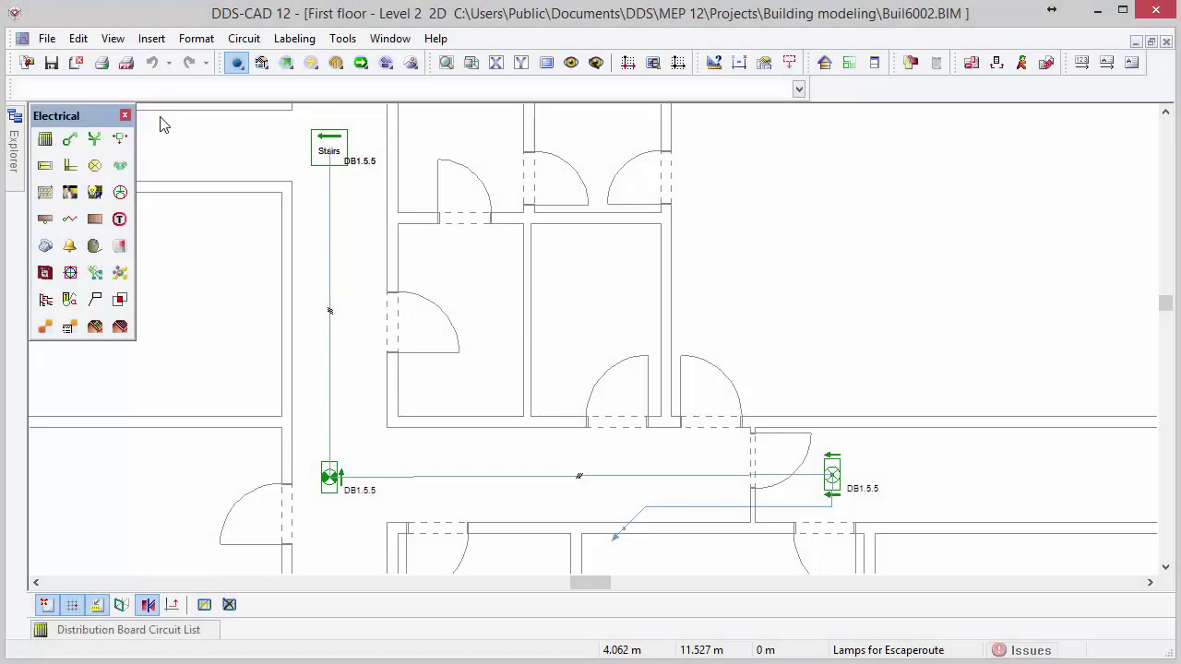
Save all open files and open the project's "Electrical schematic" model, Buil6500.
{"action": "left_click", "coordinate": [55, 42]}
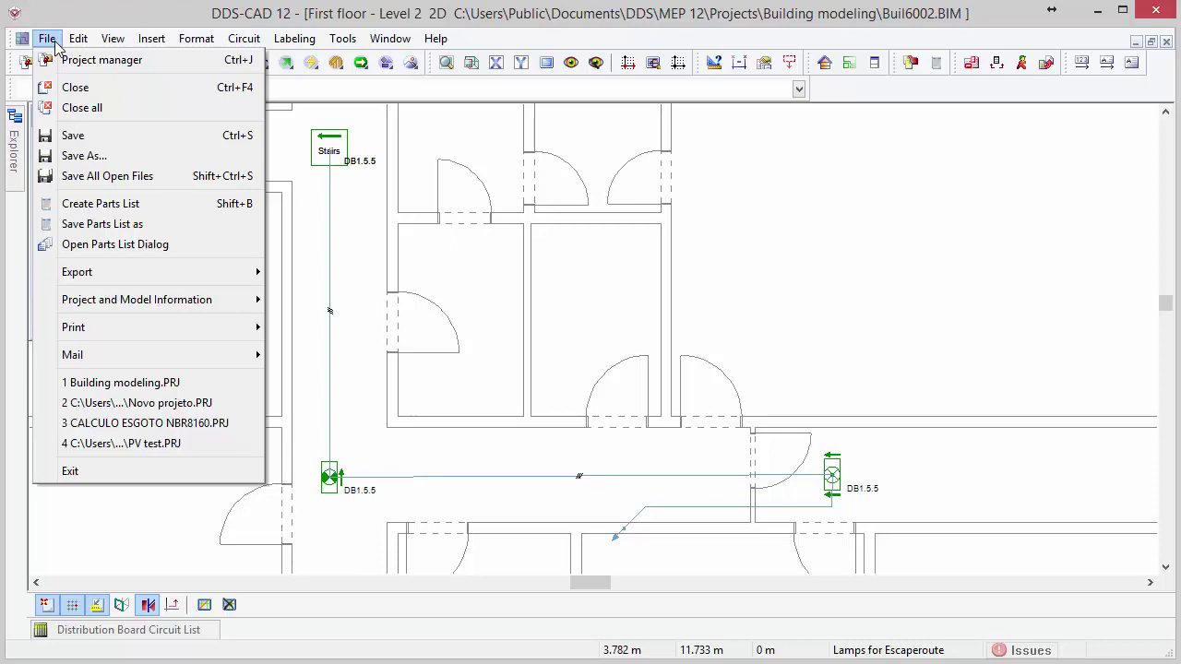
{"action": "left_click", "coordinate": [159, 176]}
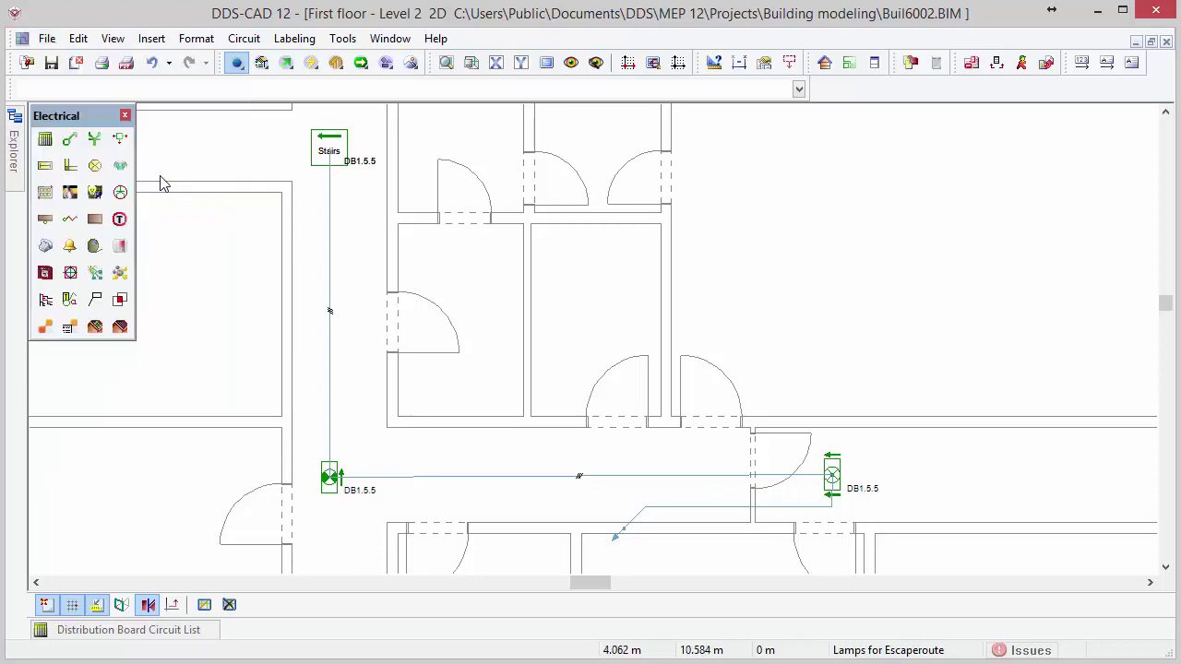
{"action": "left_click", "coordinate": [26, 62]}
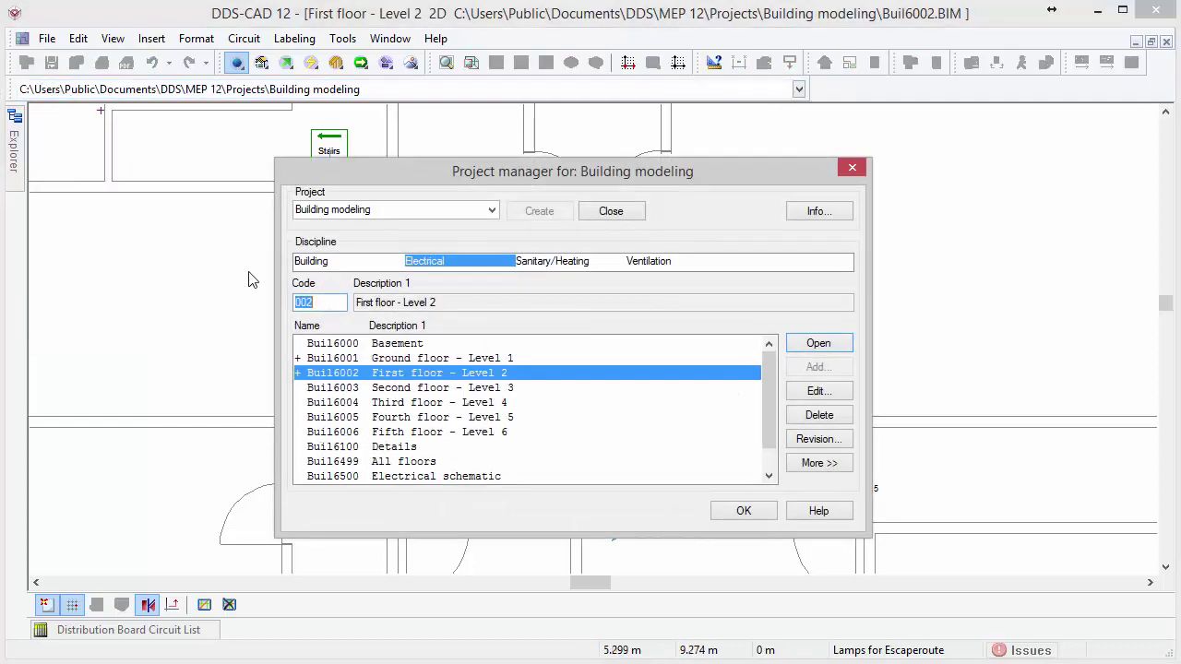
{"action": "left_click", "coordinate": [513, 478]}
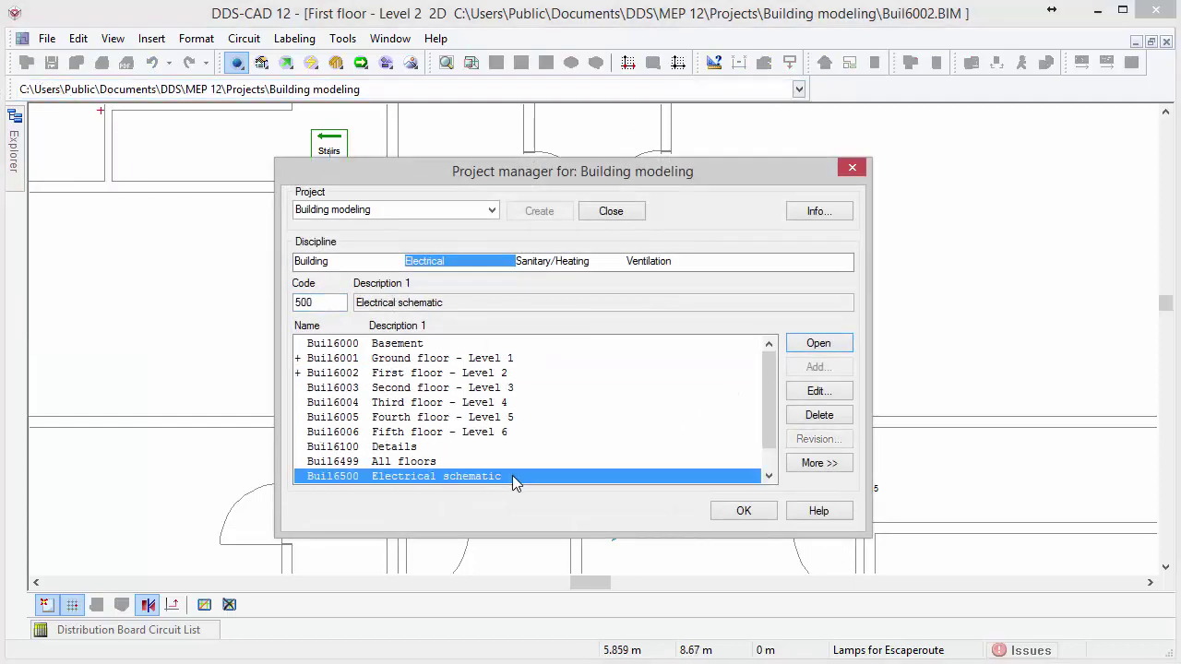
{"action": "left_click", "coordinate": [801, 348]}
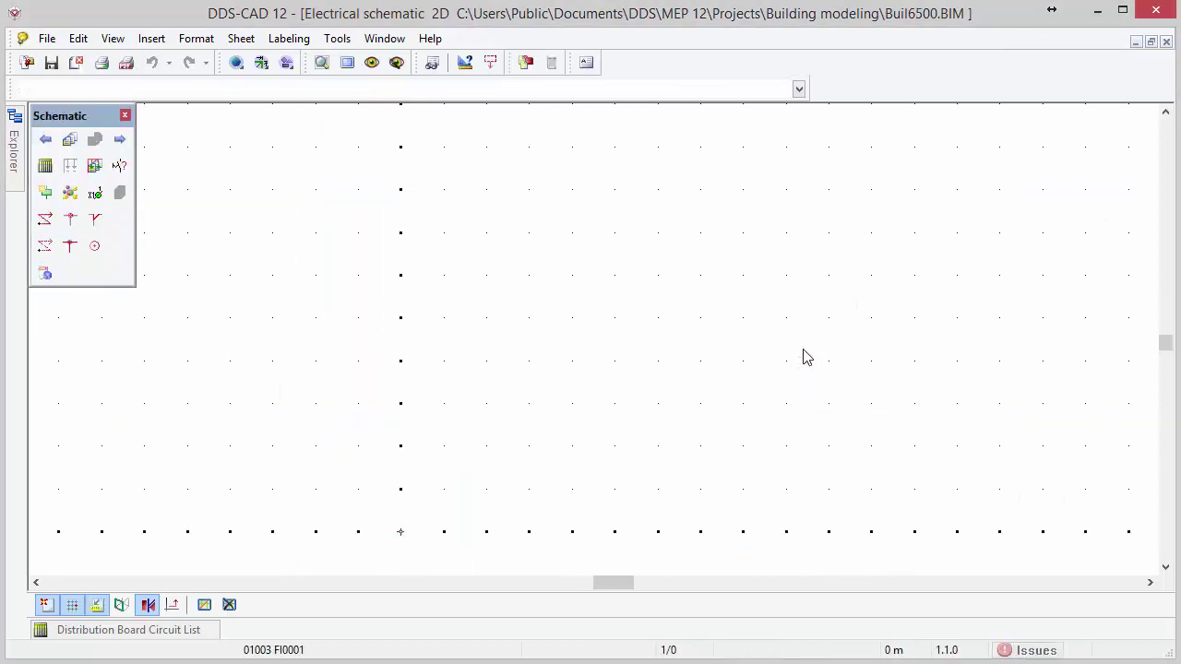
Define board DB1's schematic sheets by adding a Single Main Diagram (Landscape) sheet and a Multi Main Diagram L1-L3/N/PE sheet.
{"action": "left_click", "coordinate": [53, 173]}
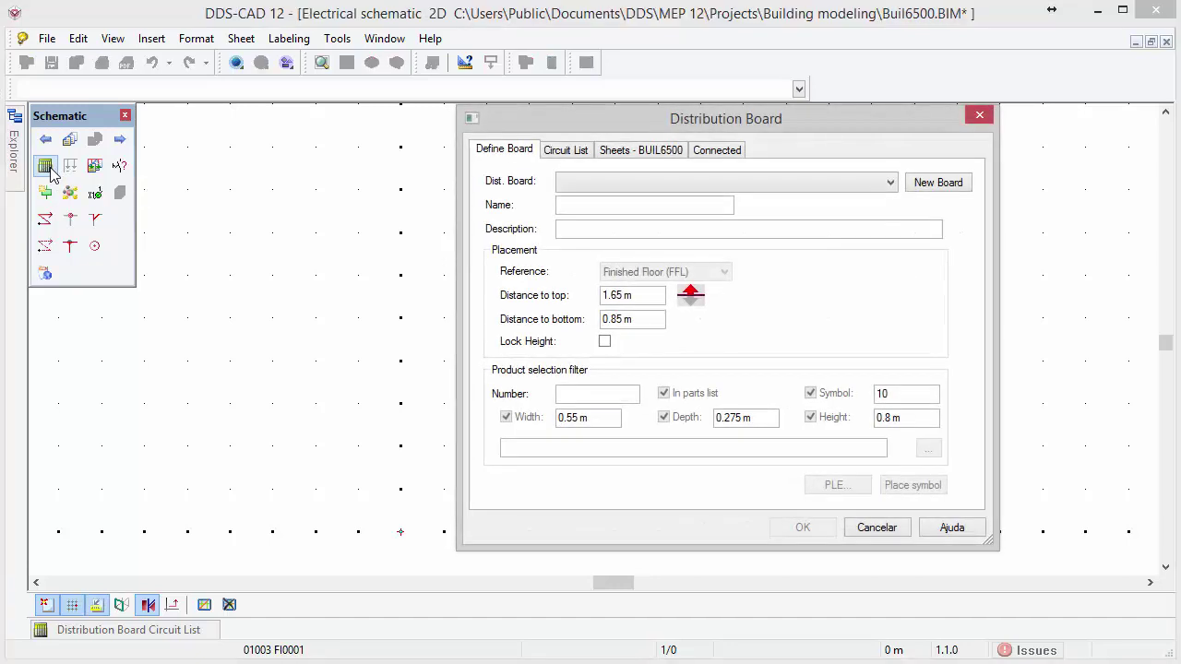
{"action": "left_click", "coordinate": [579, 187]}
{"action": "left_click", "coordinate": [581, 203]}
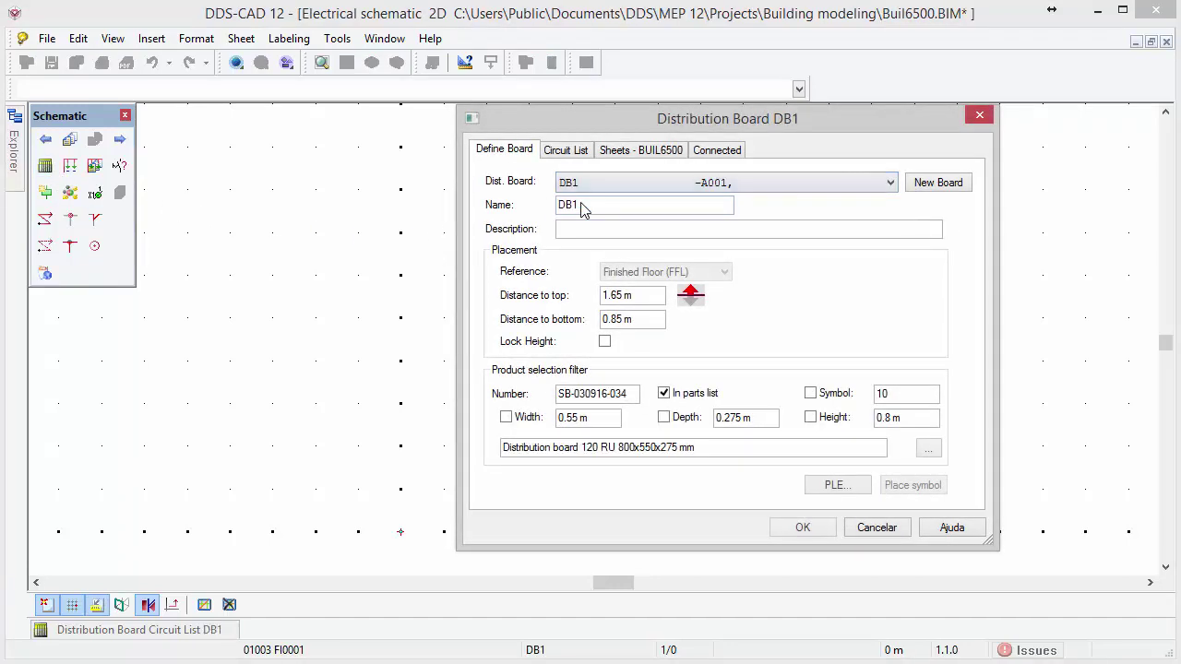
{"action": "left_click", "coordinate": [628, 155]}
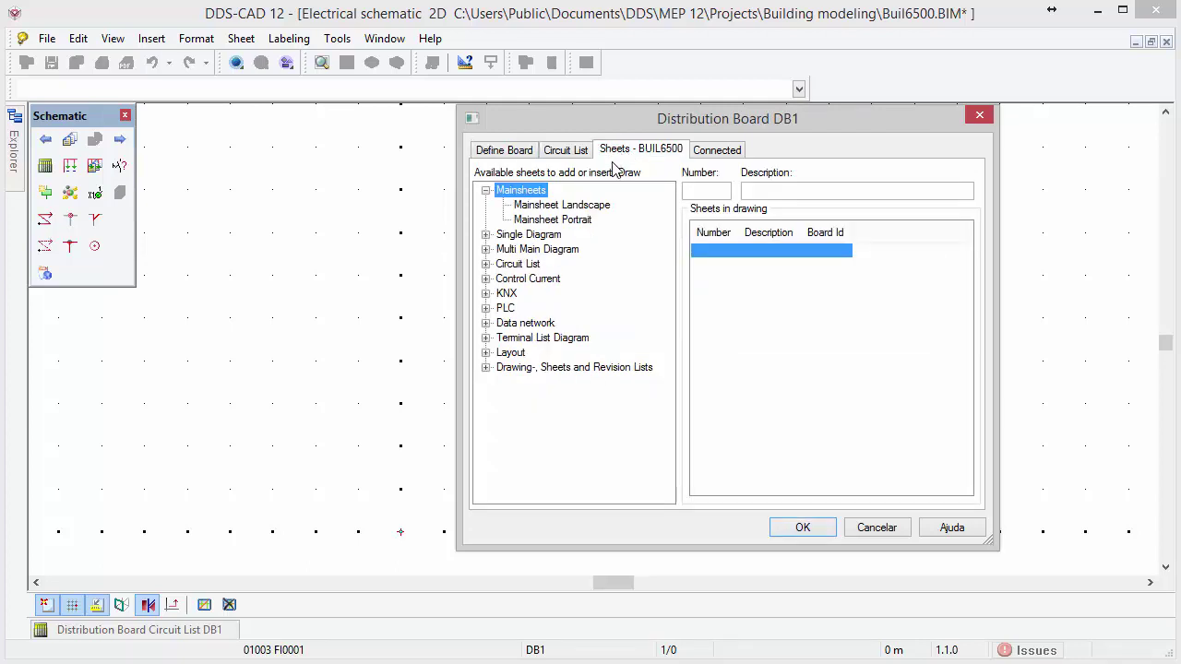
{"action": "left_click", "coordinate": [488, 234]}
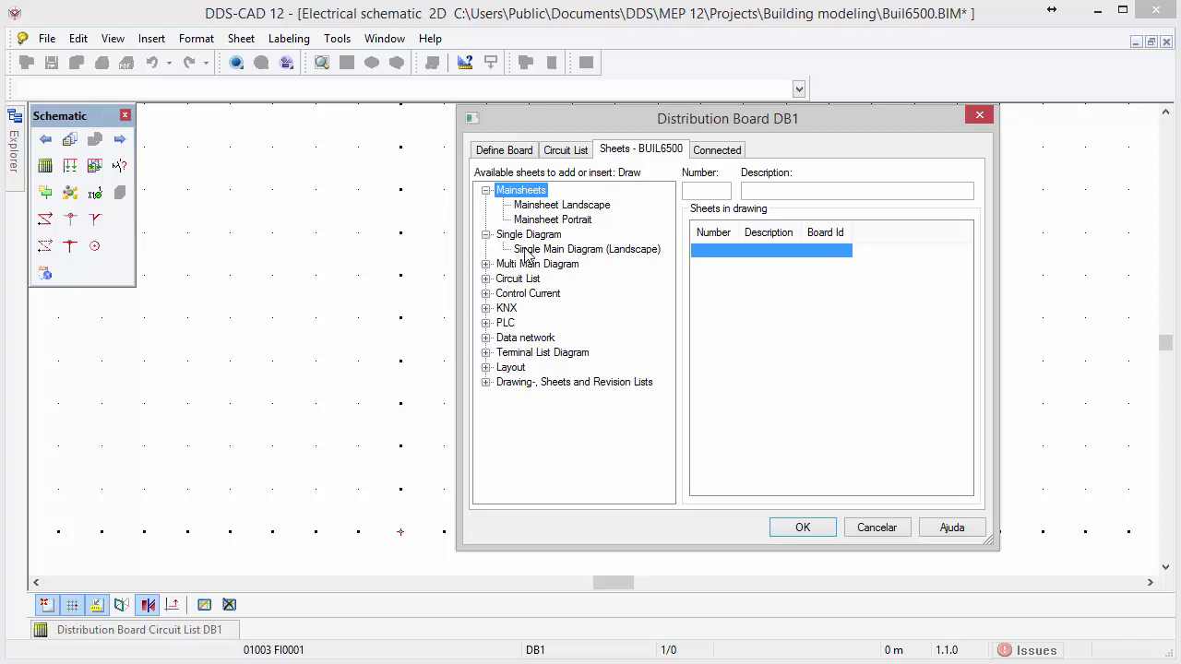
{"action": "double_click", "coordinate": [529, 250]}
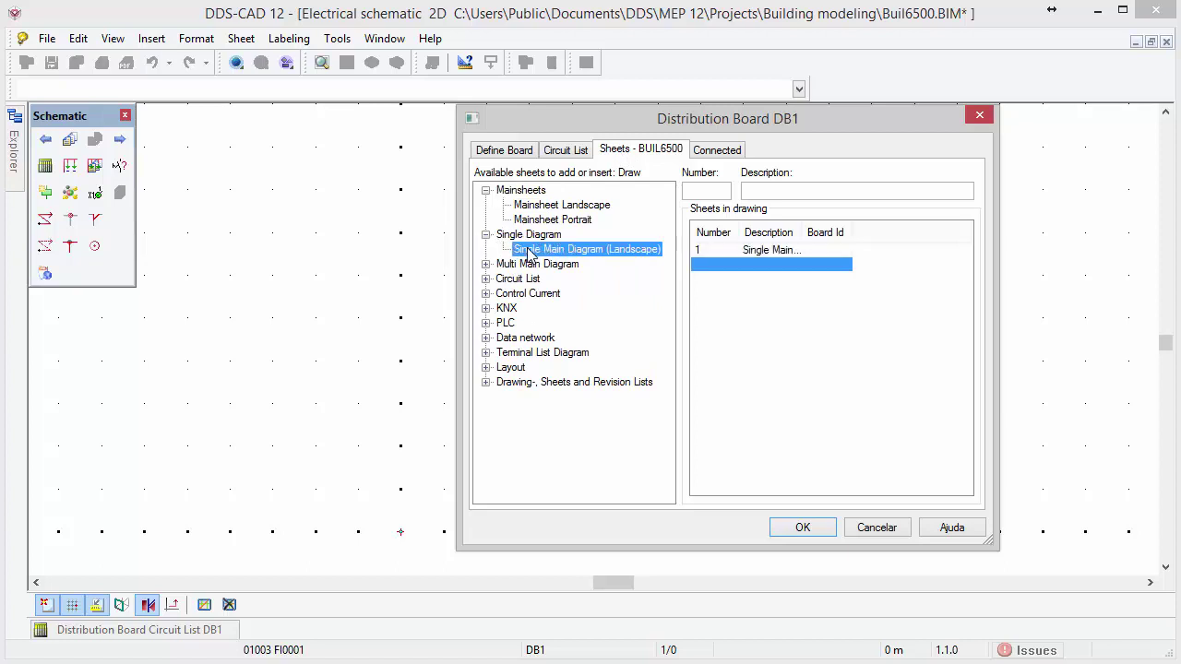
{"action": "left_click", "coordinate": [486, 264]}
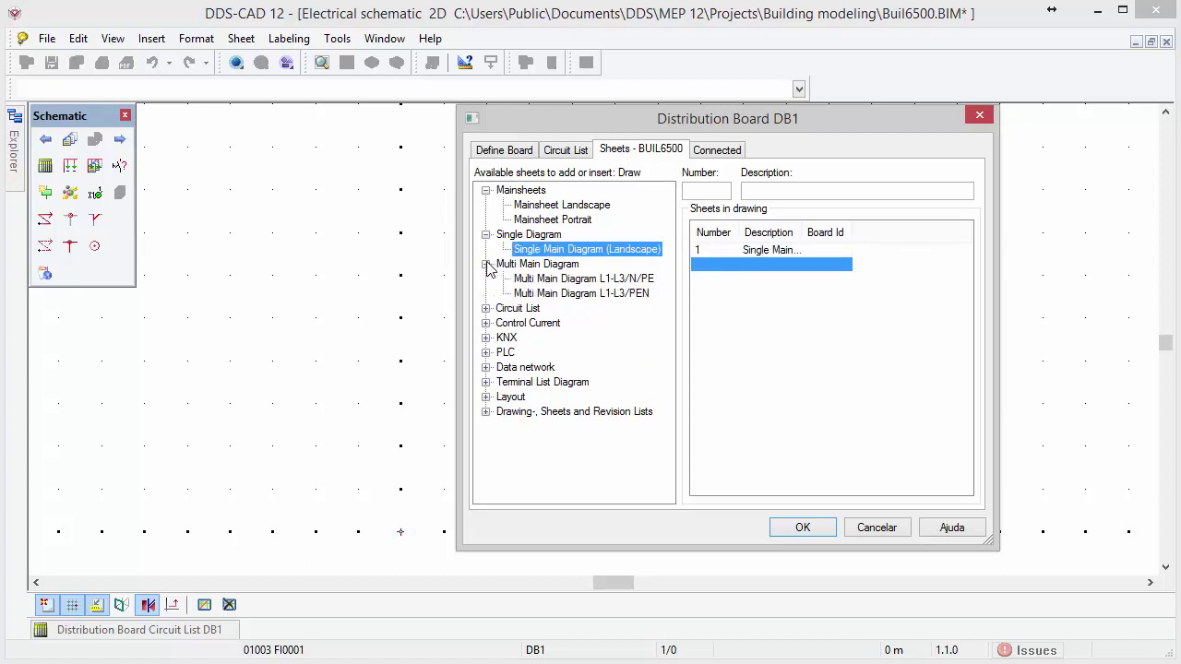
{"action": "double_click", "coordinate": [545, 280]}
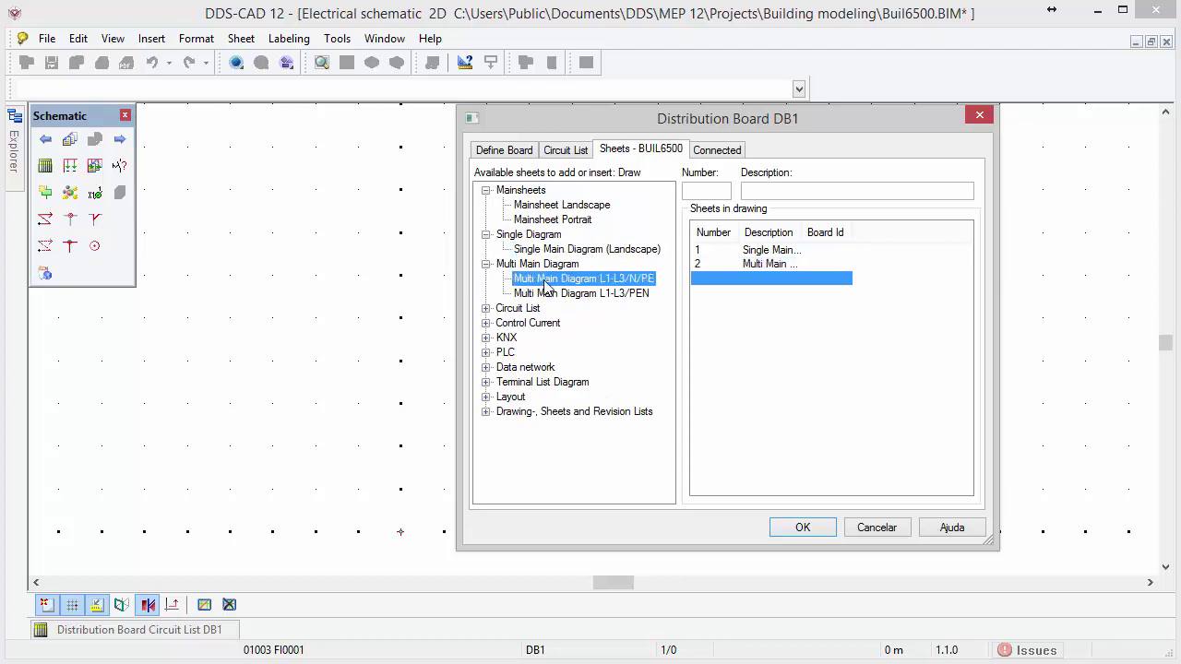
{"action": "left_click", "coordinate": [782, 533]}
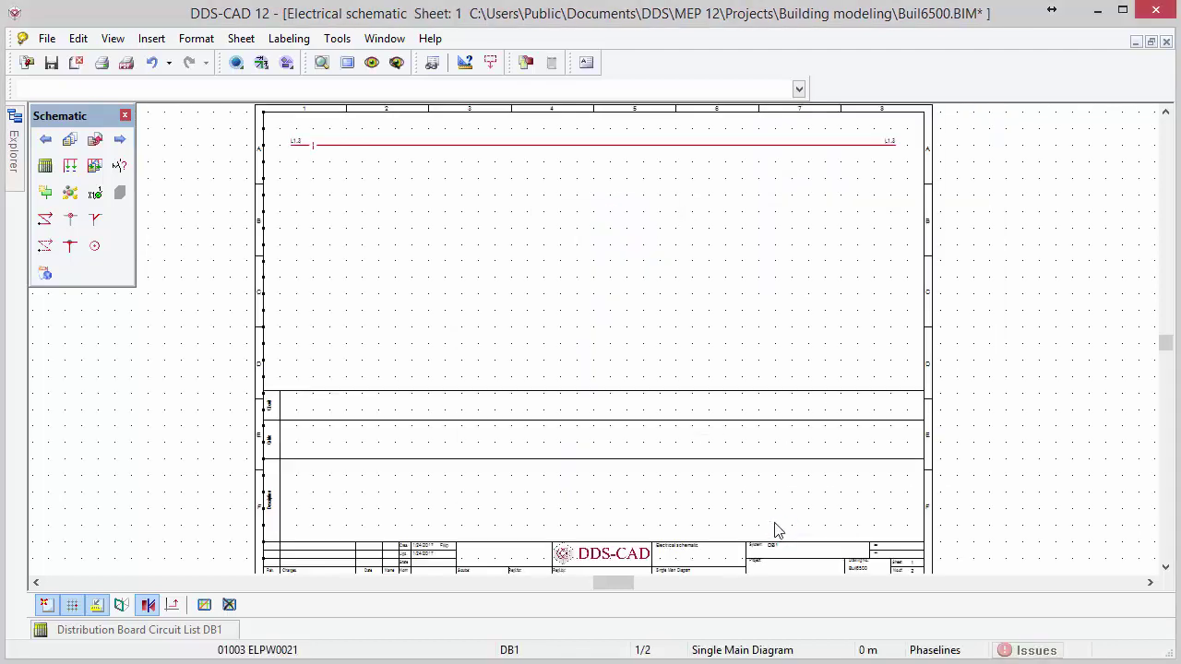
Draw DB1's circuits on the Single Main Diagram sheet and inspect the protective devices and circuit data.
{"action": "left_click", "coordinate": [71, 166]}
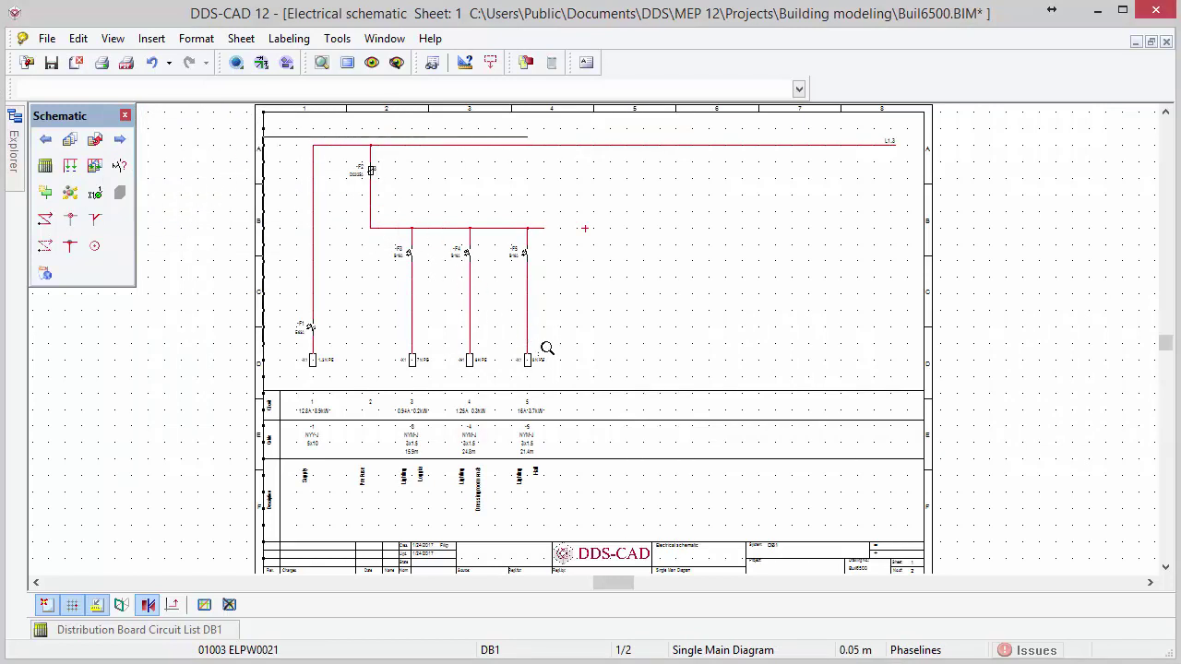
{"action": "left_click", "coordinate": [566, 369]}
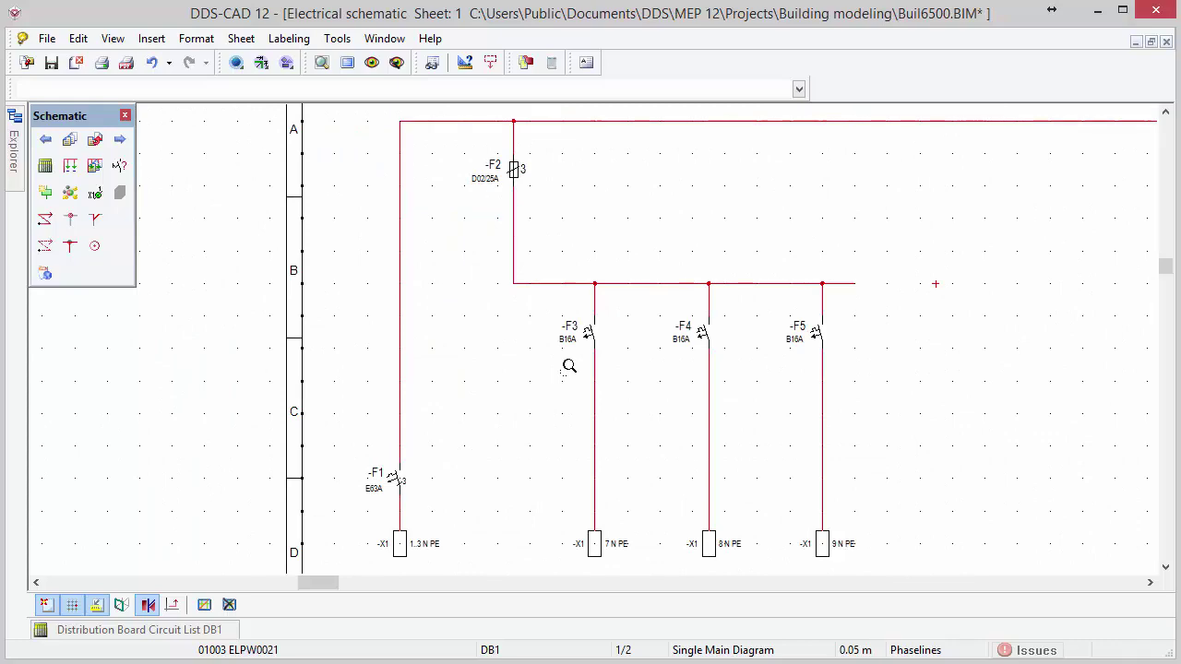
{"action": "middle_click_drag", "start_coordinate": [569, 366], "coordinate": [557, 84]}
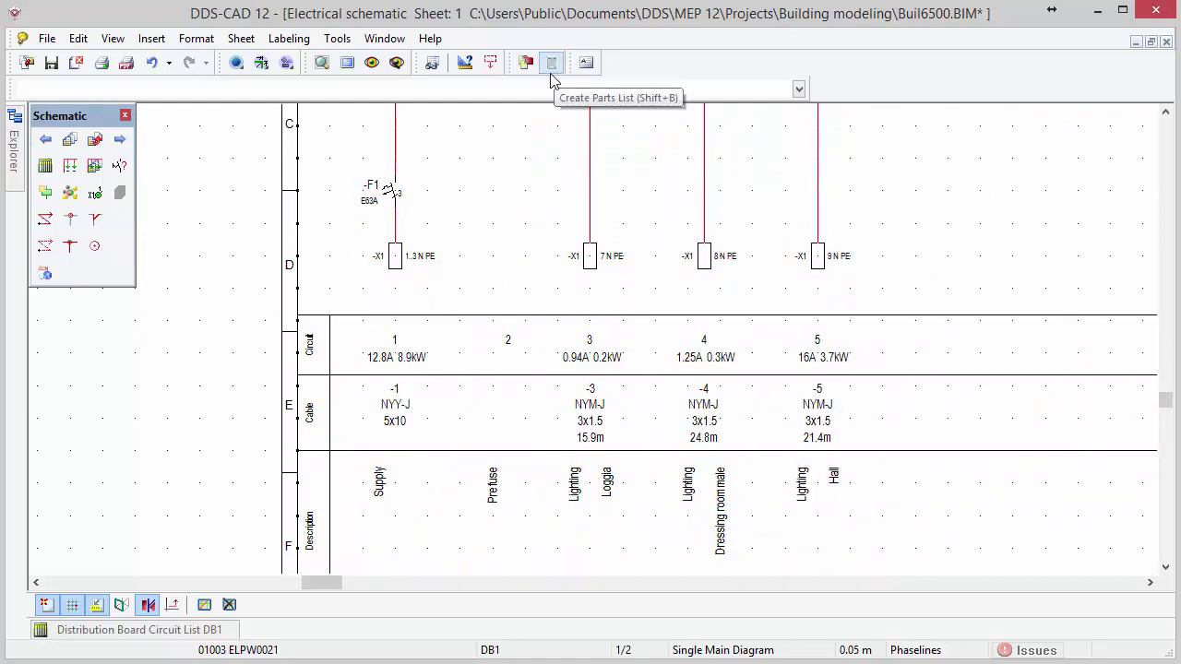
Draw DB1's circuits on the Multi Main Diagram sheet with the range from MM to *, and inspect the wiring and circuit data.
{"action": "left_click", "coordinate": [121, 139]}
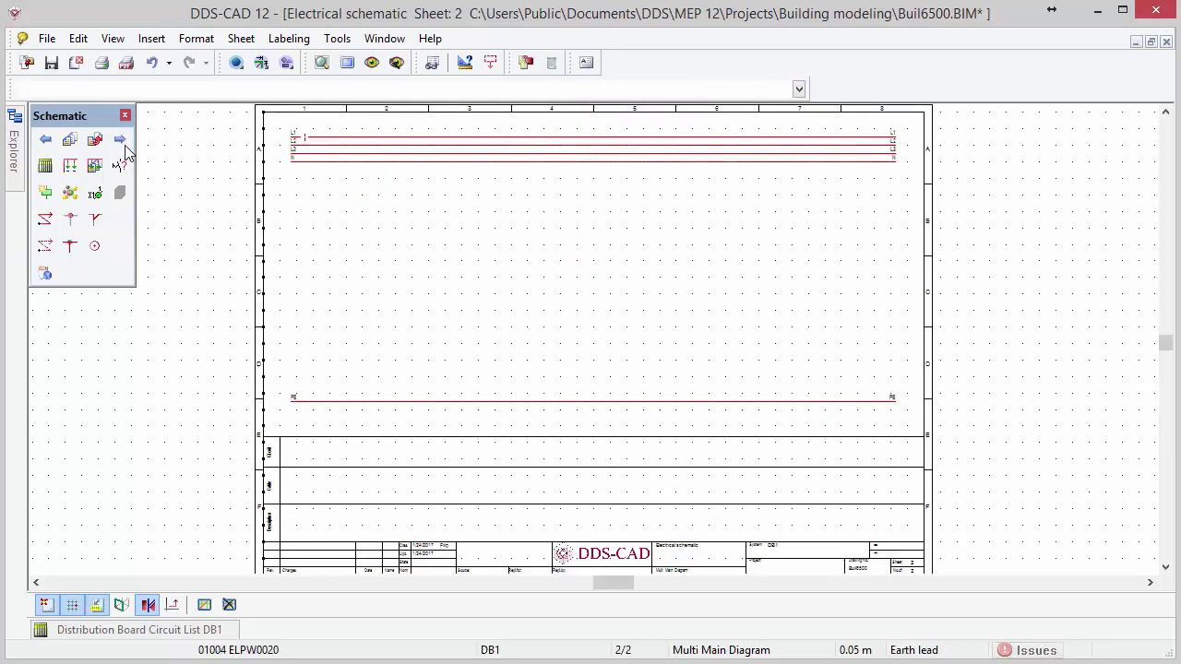
{"action": "left_click", "coordinate": [71, 167]}
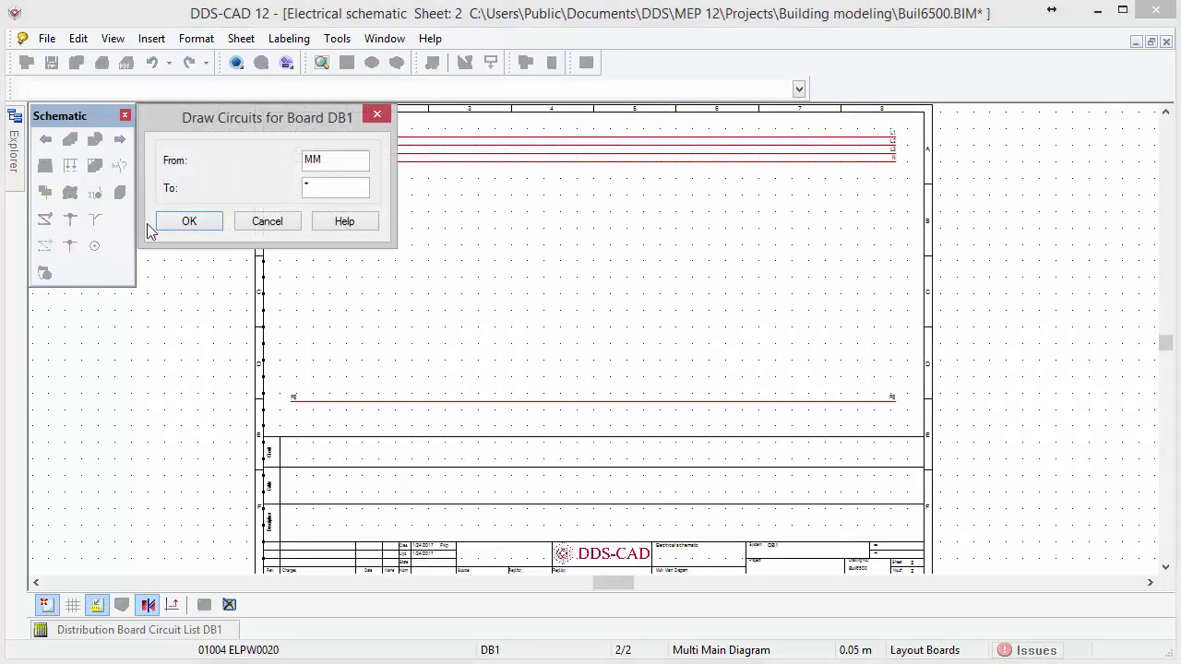
{"action": "left_click", "coordinate": [185, 224]}
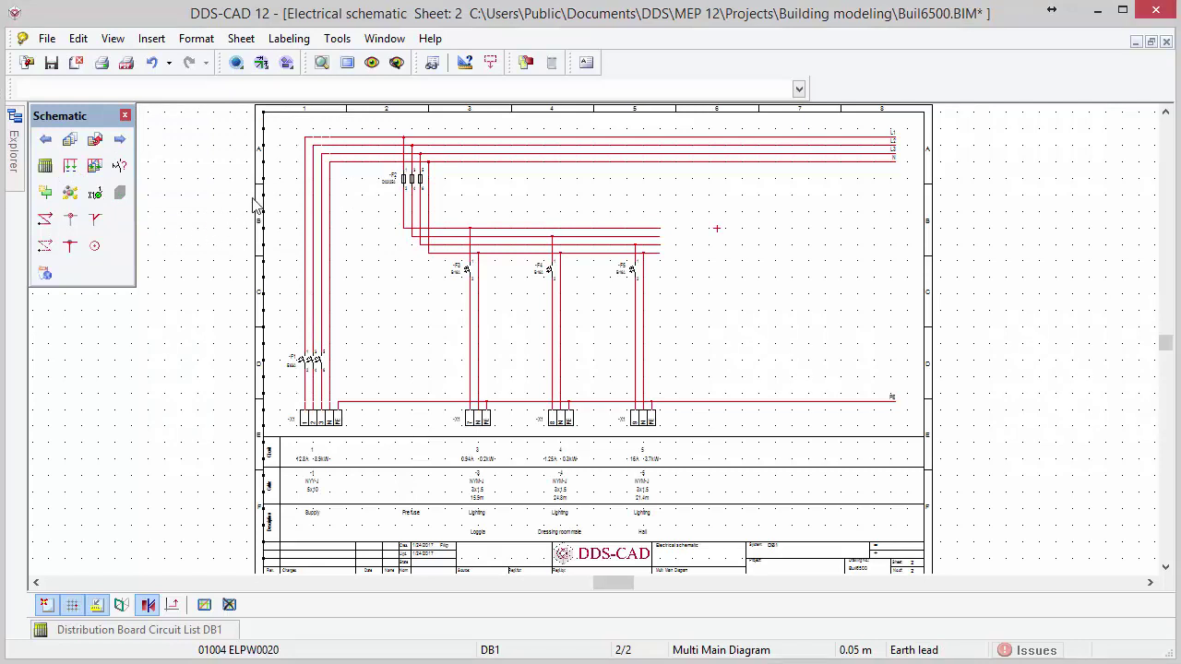
{"action": "left_click_drag", "start_coordinate": [287, 150], "coordinate": [683, 435]}
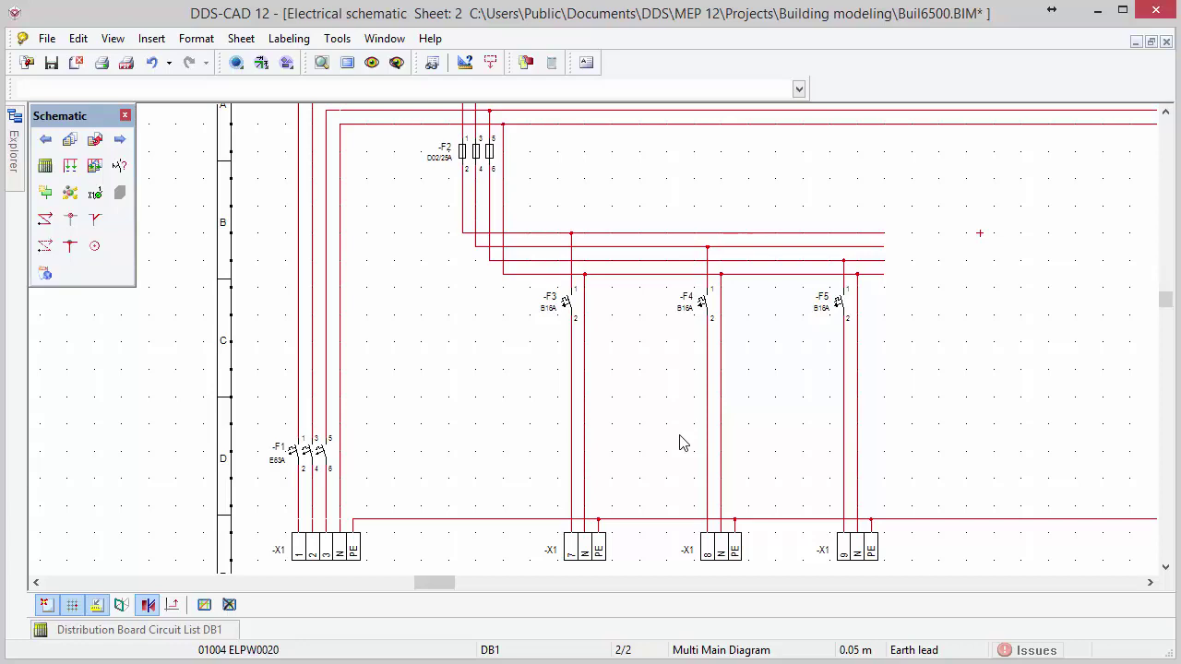
{"action": "middle_click_drag", "start_coordinate": [679, 442], "coordinate": [619, 145]}
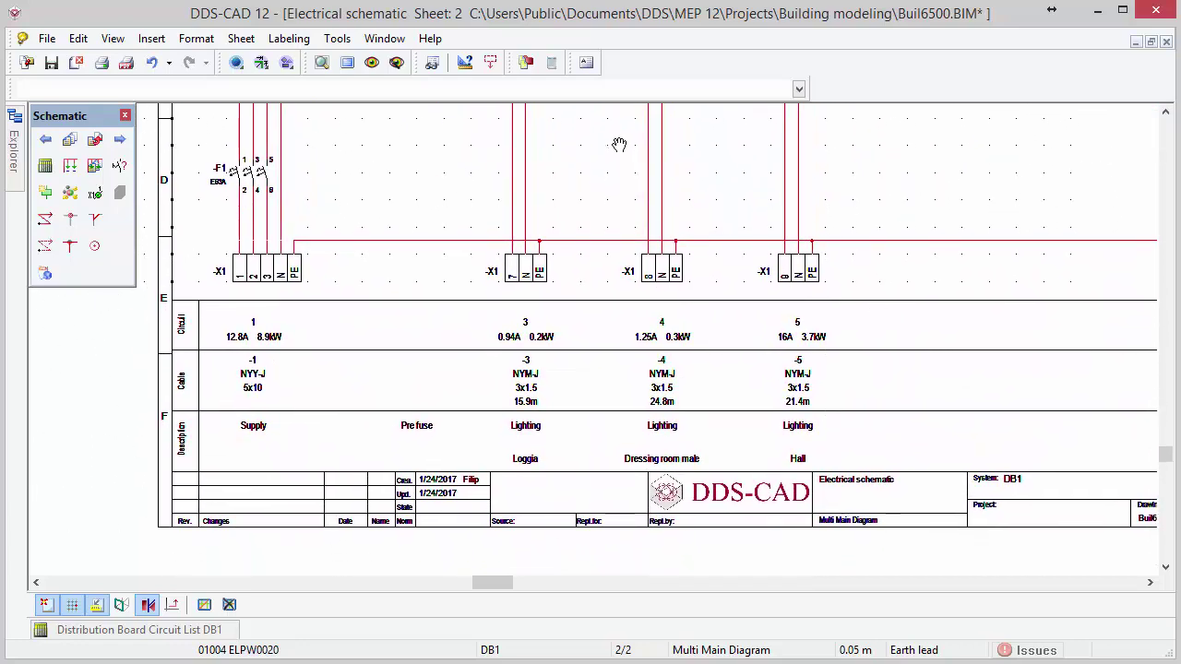